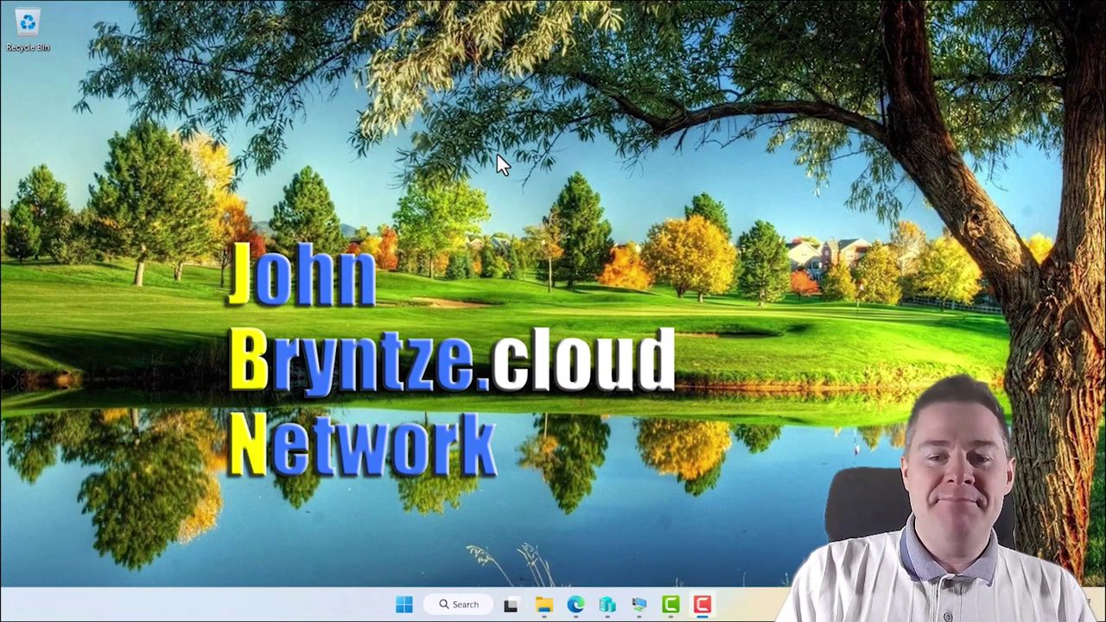
Step: Switch to the remote Windows 11 desktop and search its Start menu for "internet explorer"
click(639, 604)
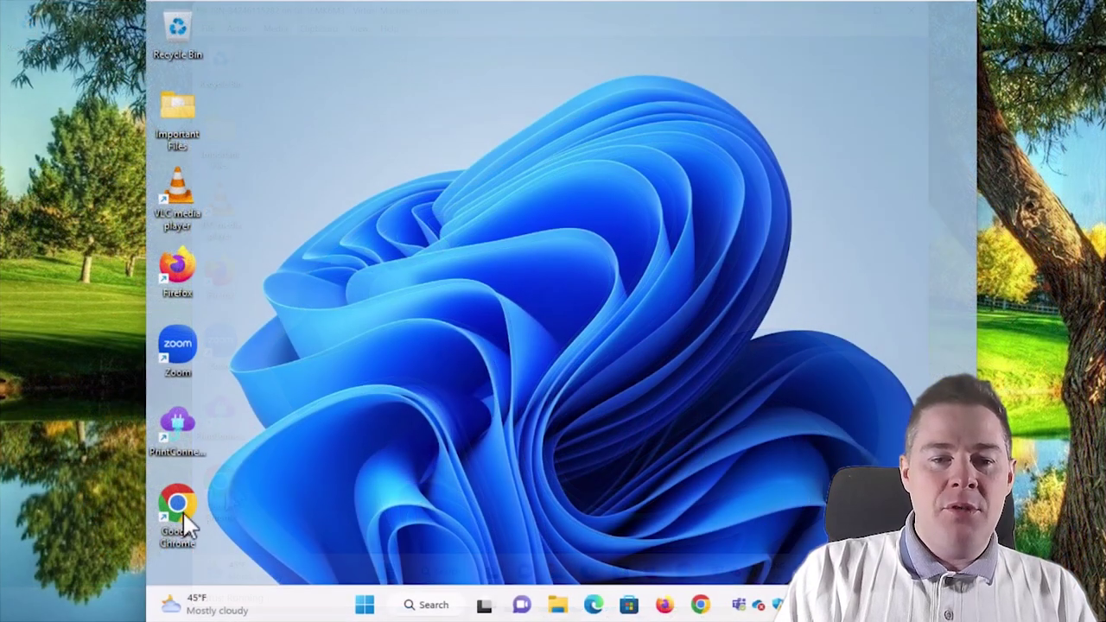
click(364, 608)
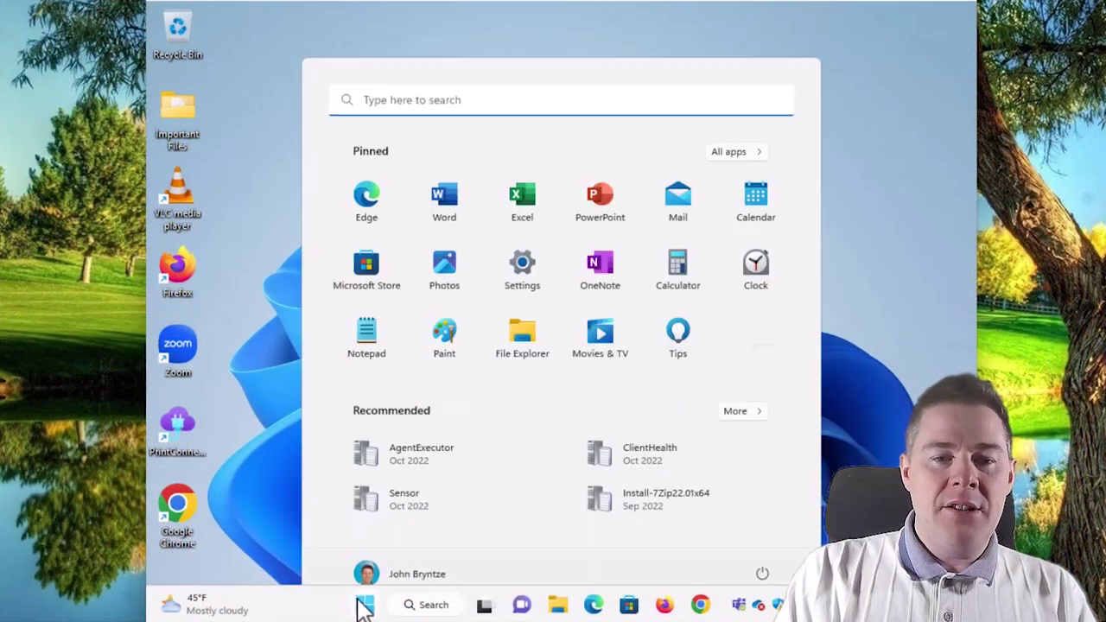
text(interne)
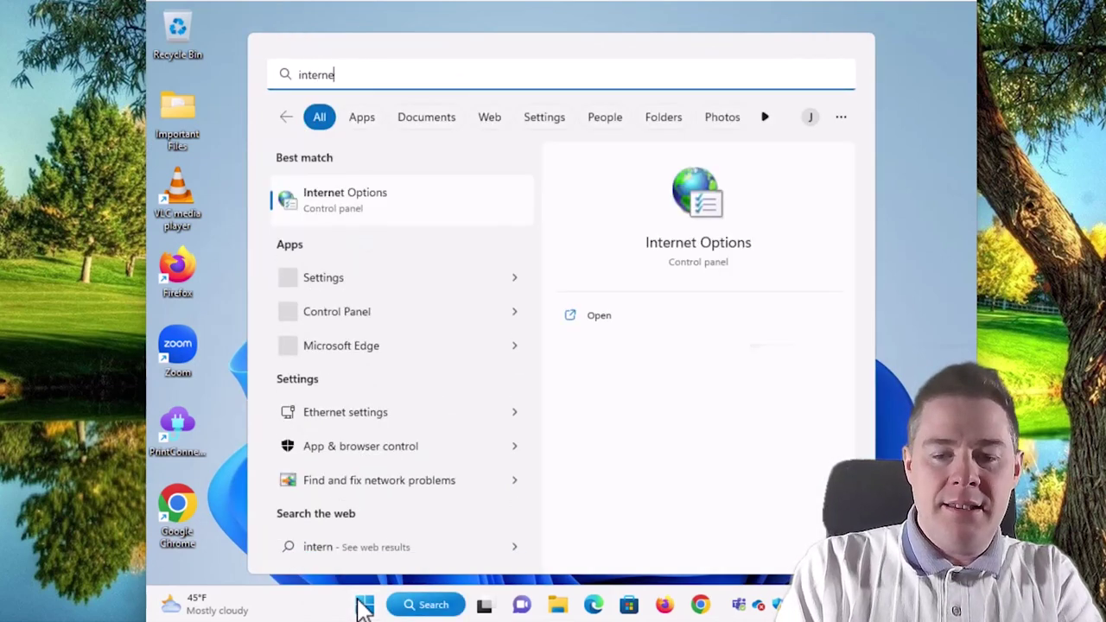
text(t explorer)
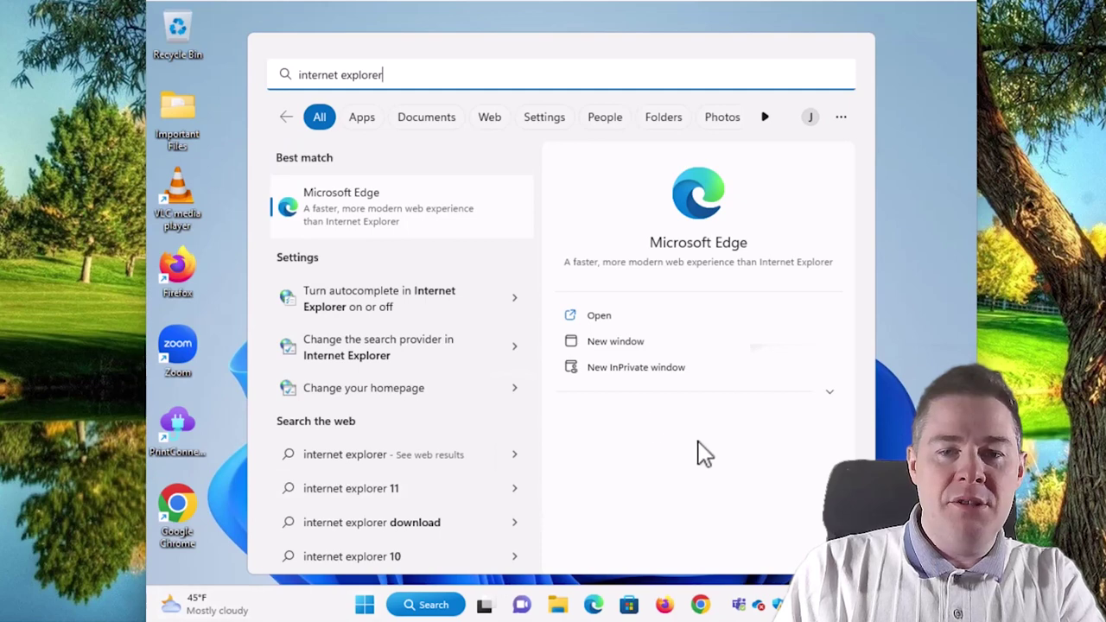
Step: Browse in File Explorer to the Internet Explorer folder inside Program Files on Local Disk (C:)
click(557, 605)
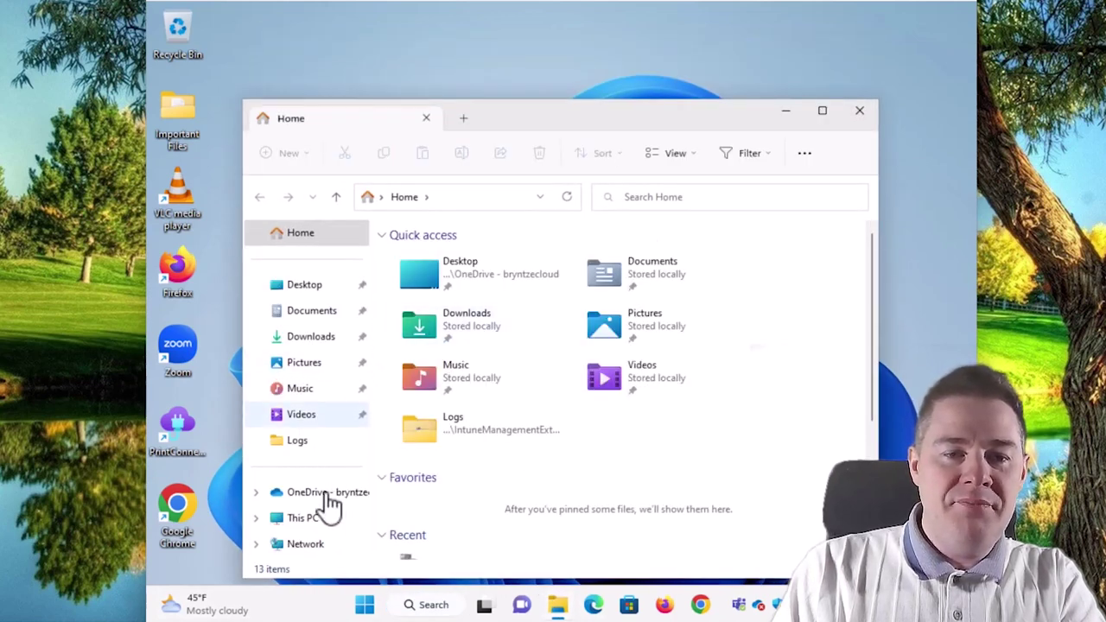
click(298, 522)
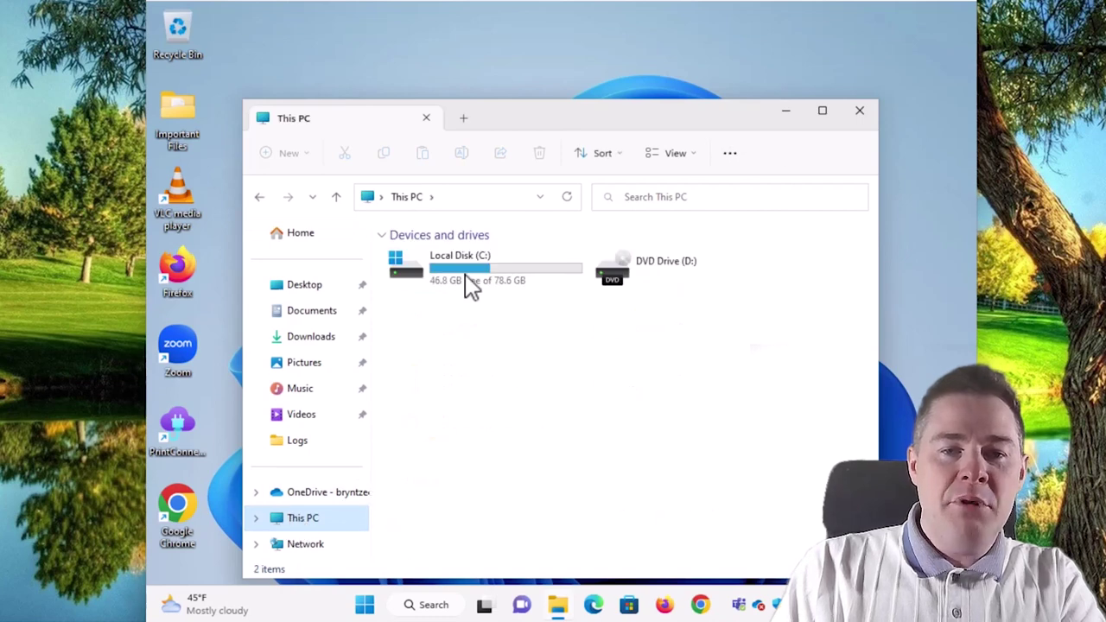
click(470, 285)
double_click(469, 285)
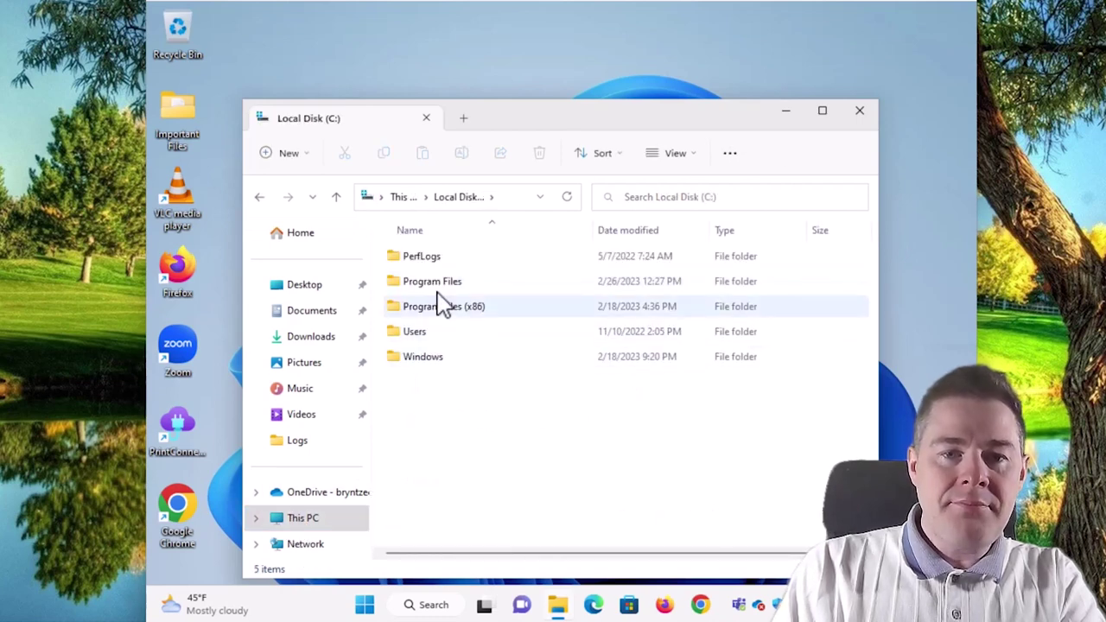
double_click(437, 288)
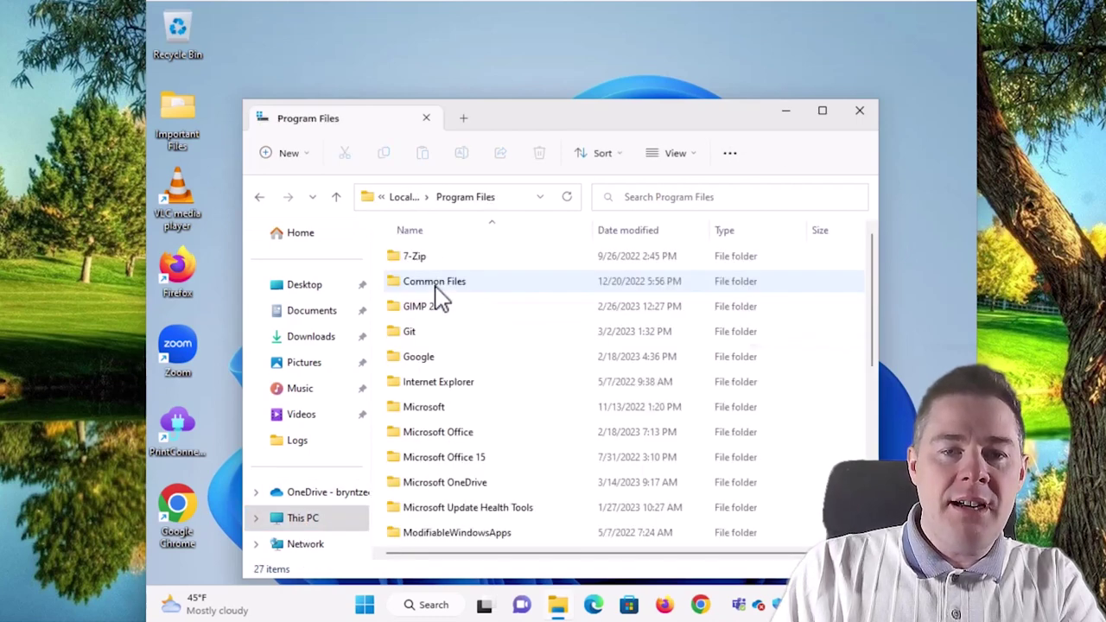
click(449, 387)
double_click(451, 389)
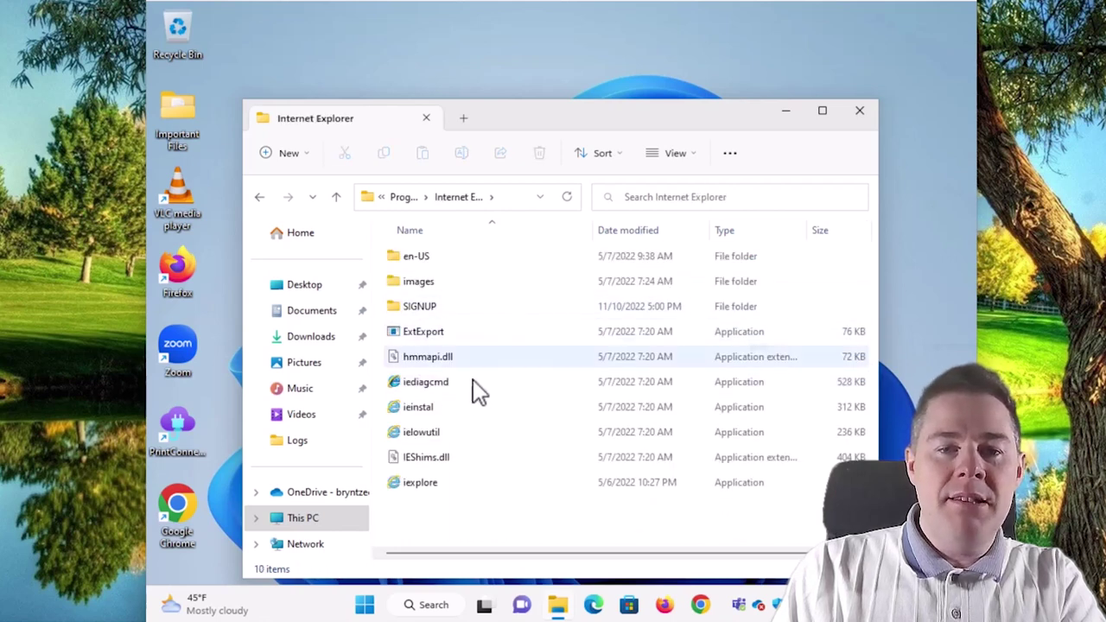
Step: Launch iexplore from the folder, then open the Java Test Page favorite in the browser, declining the page translation
click(415, 486)
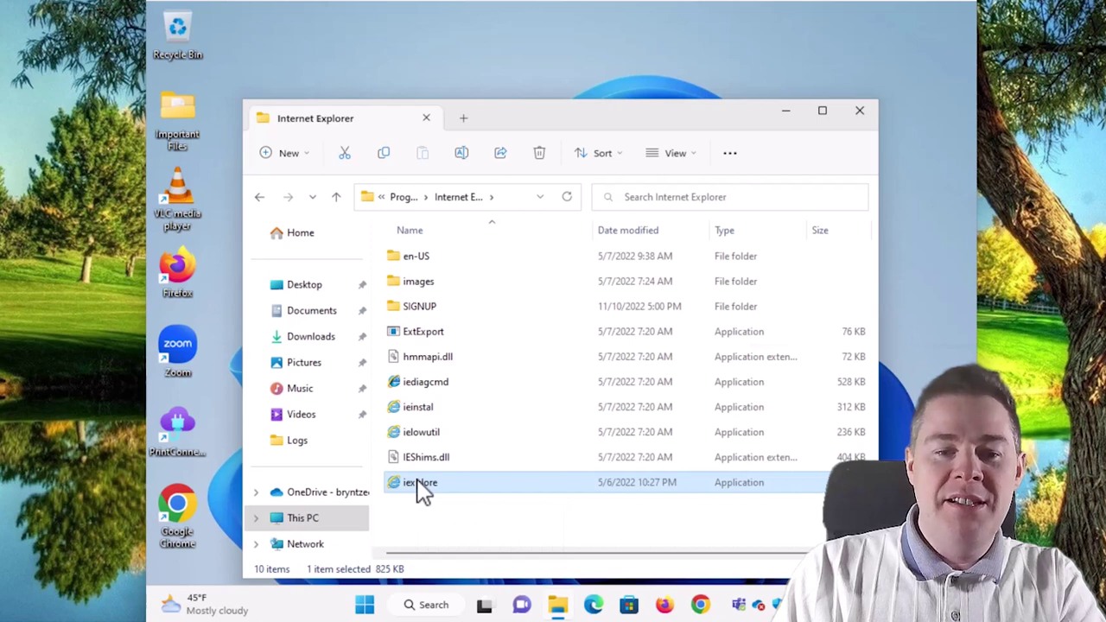
double_click(421, 487)
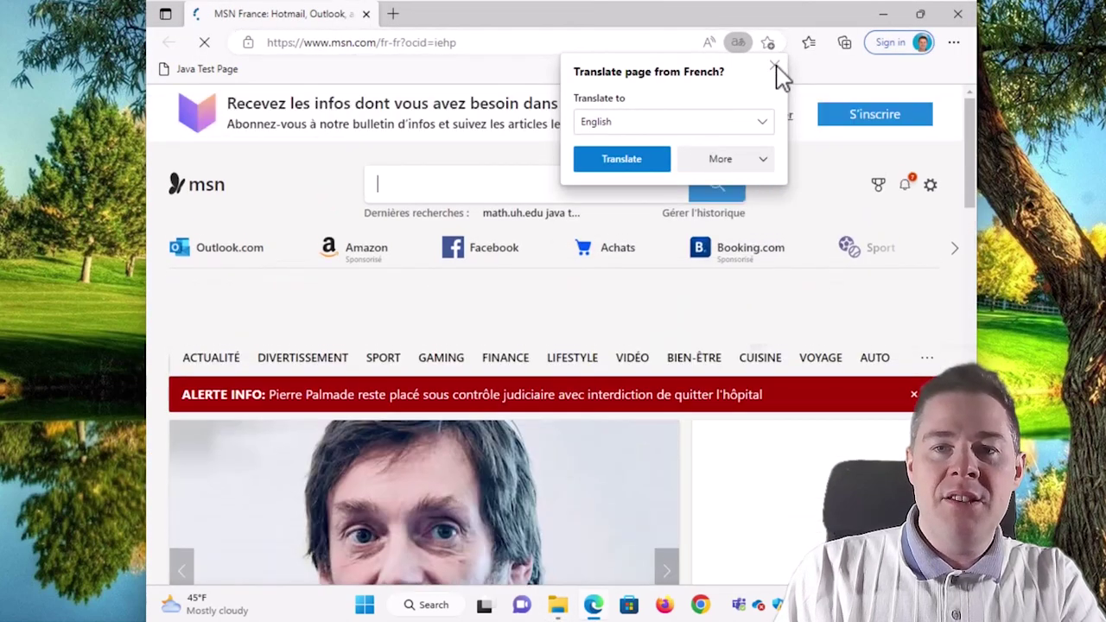
click(775, 64)
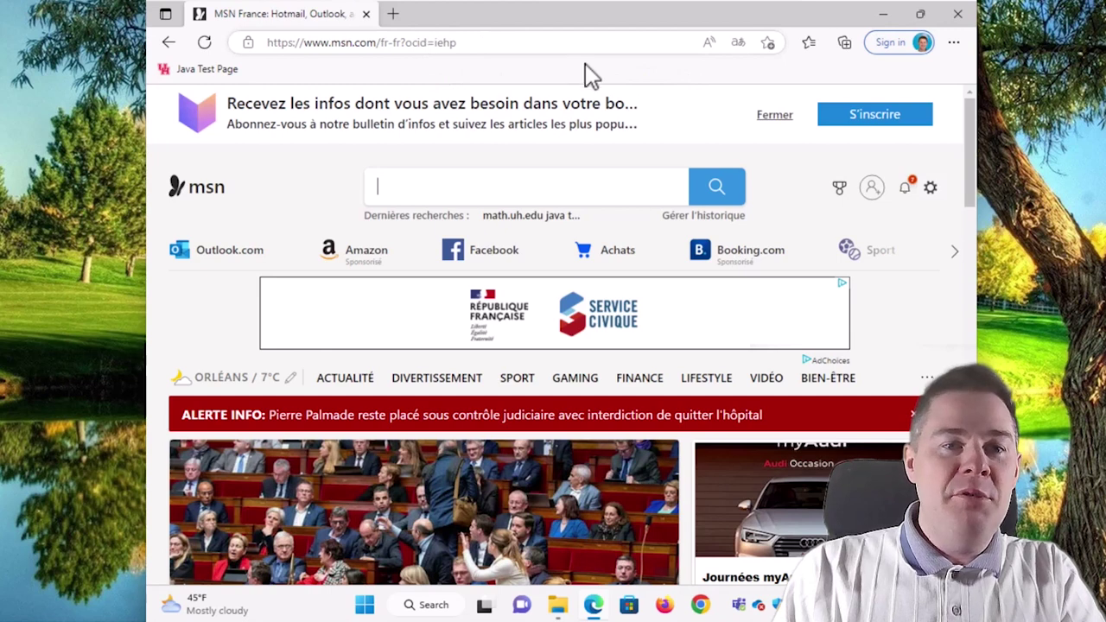
click(205, 72)
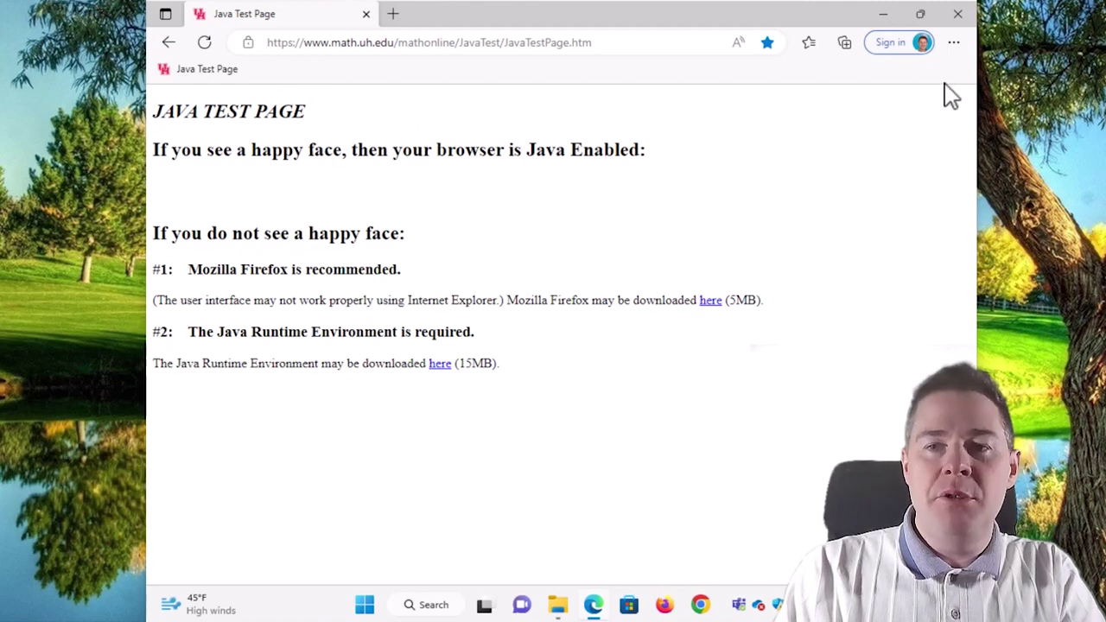
Step: Open the Default browser page of the browser's settings
click(954, 43)
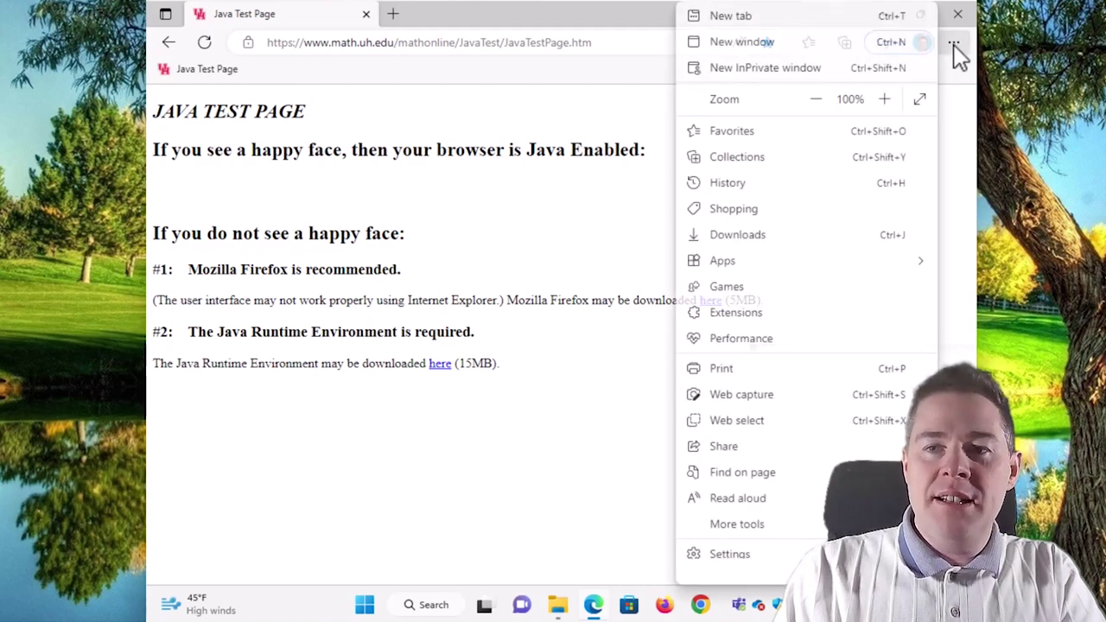
scroll(733, 557, up, 1)
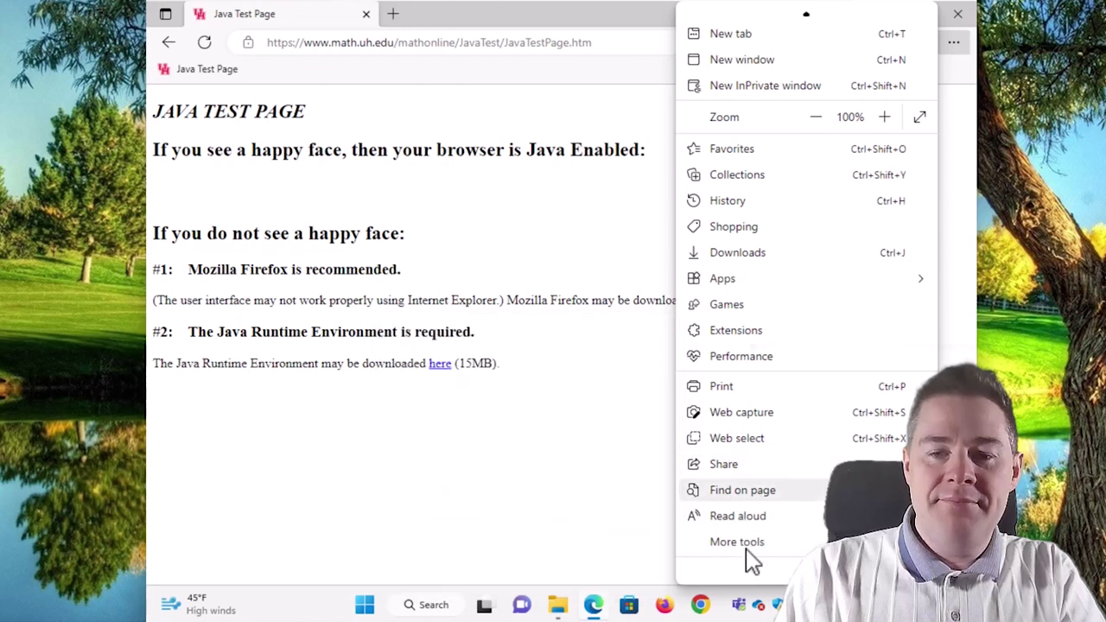
scroll(773, 578, down, 2)
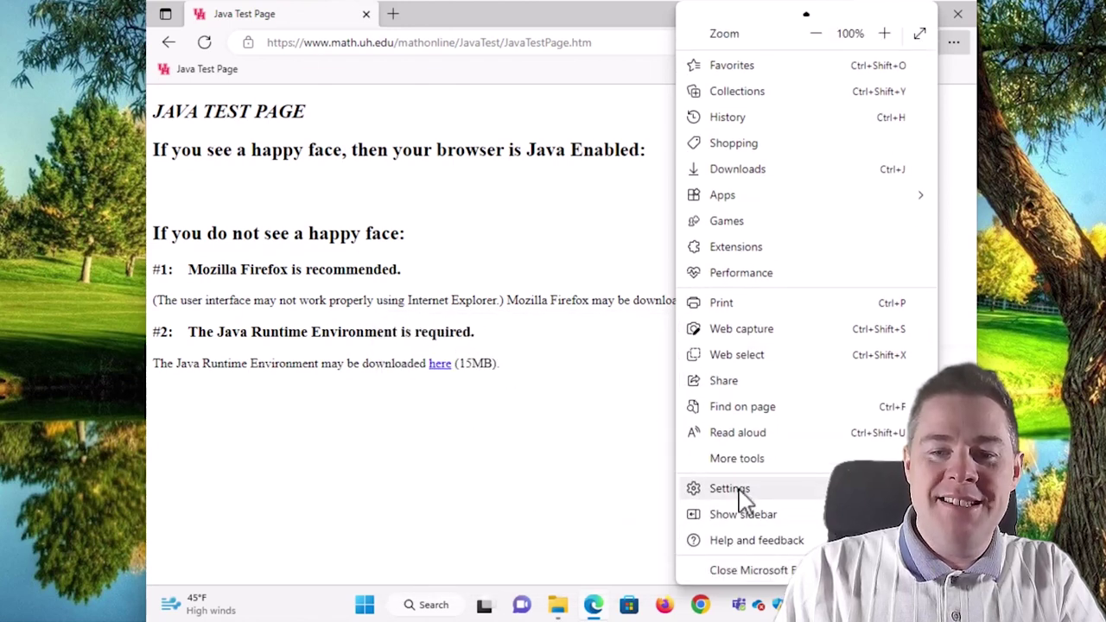
click(740, 491)
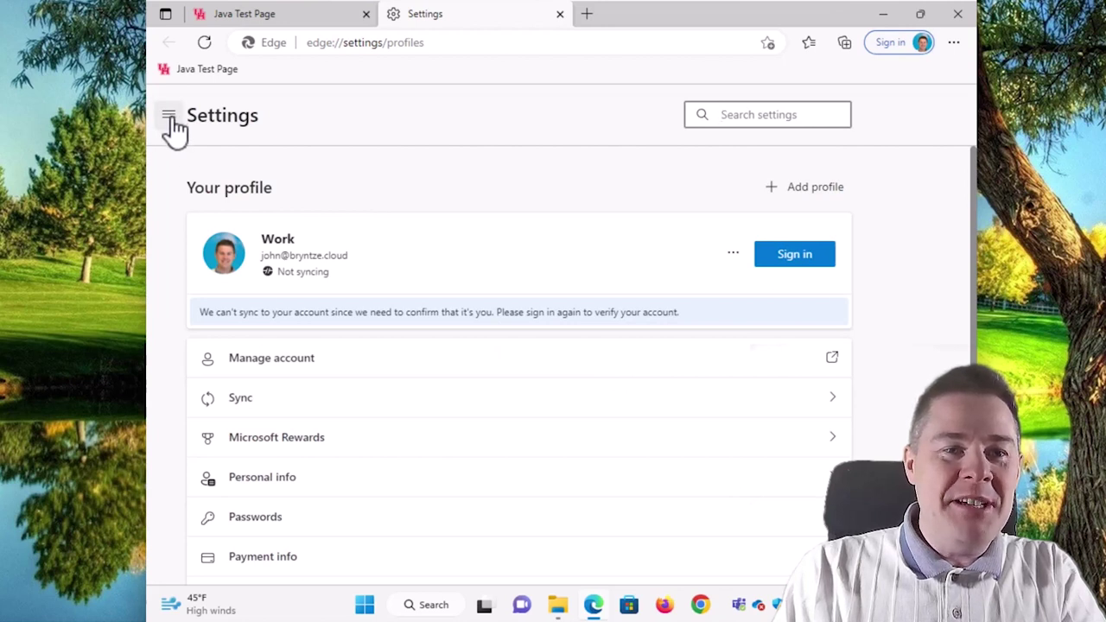
click(170, 121)
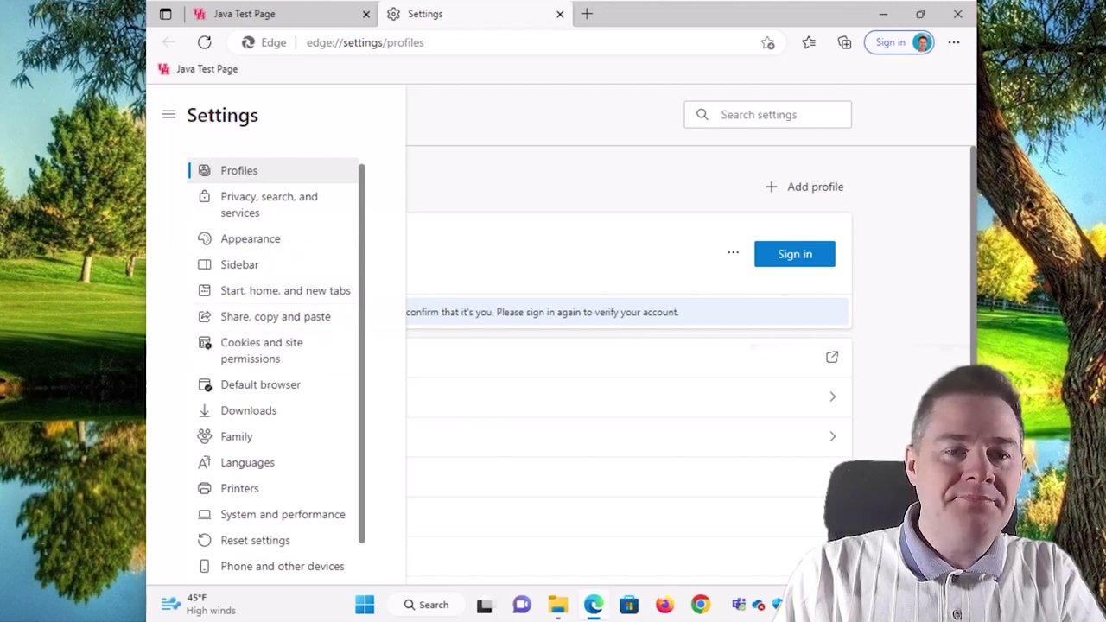
click(258, 390)
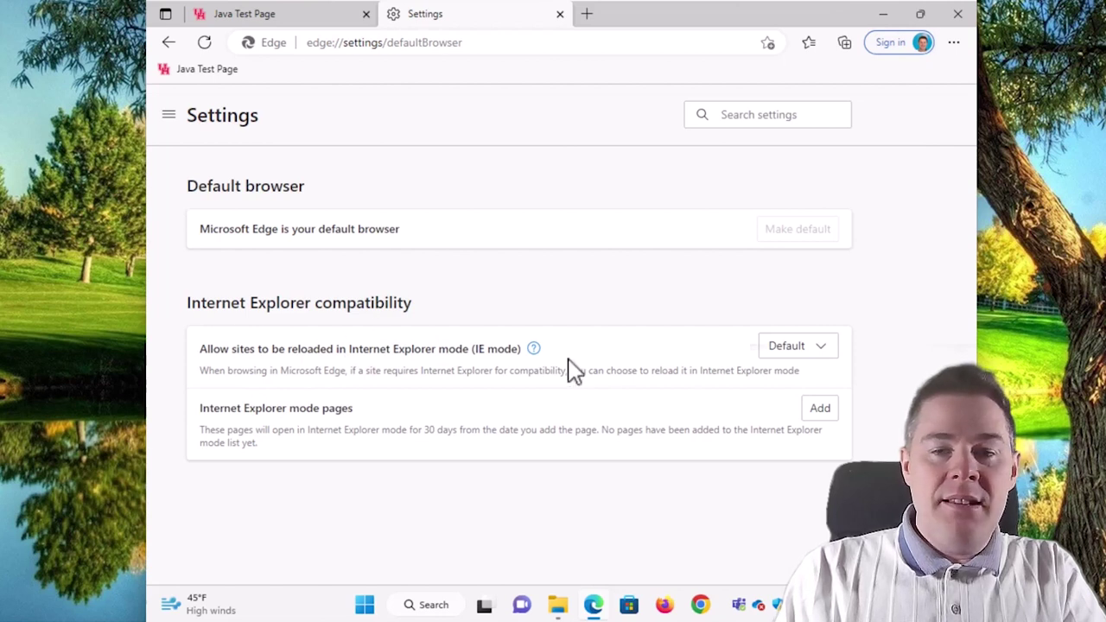
Step: Set "Allow sites to be reloaded in Internet Explorer mode (IE mode)" to Allow and restart the browser
click(813, 354)
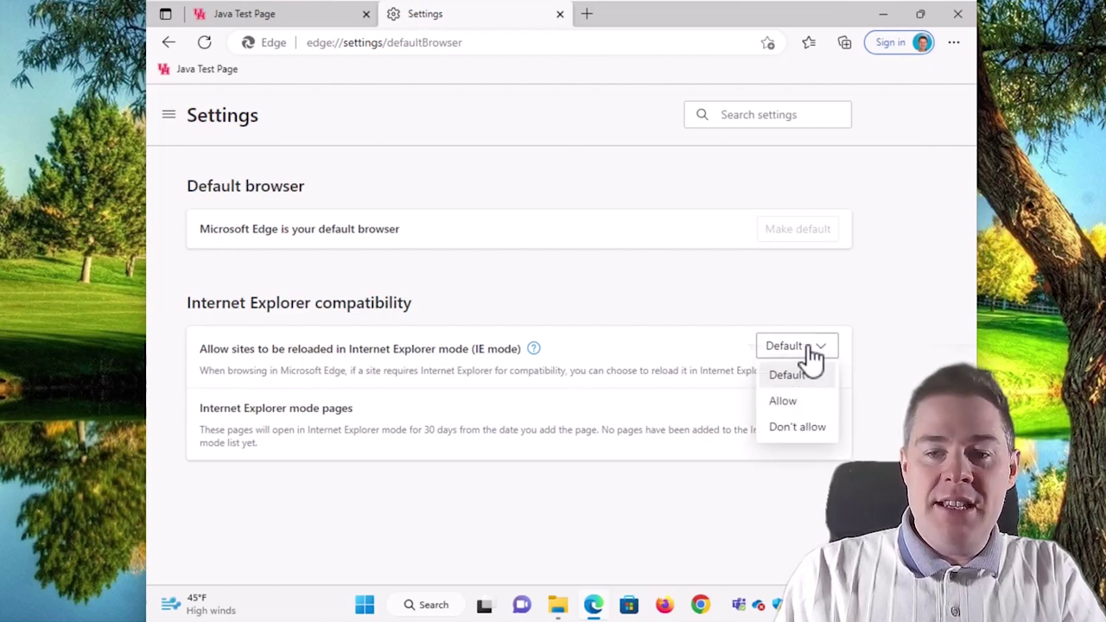
click(783, 402)
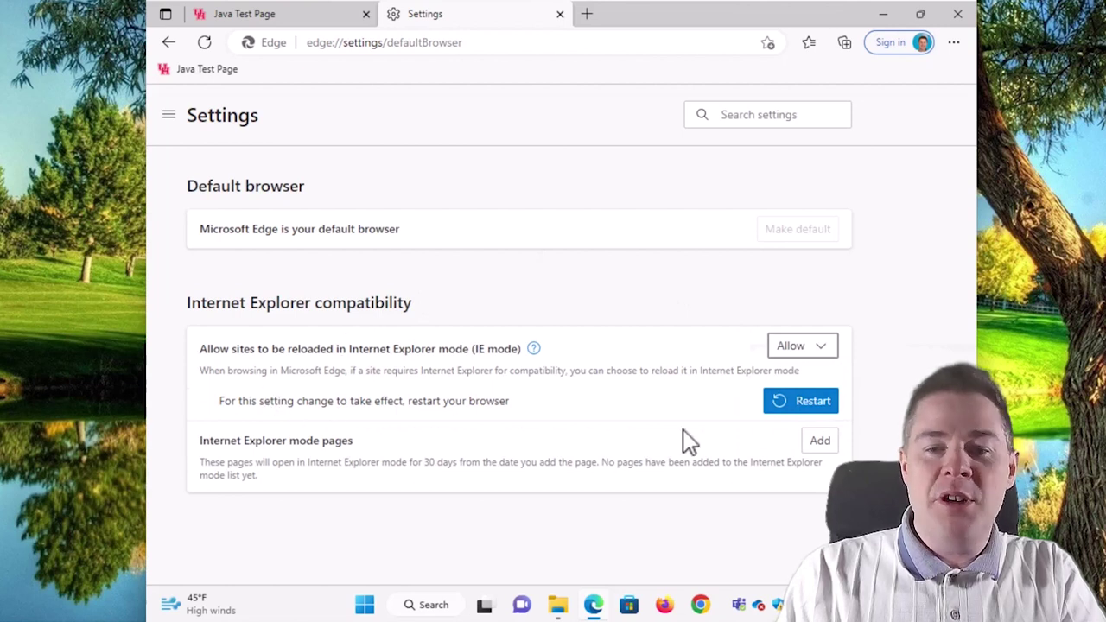
click(812, 403)
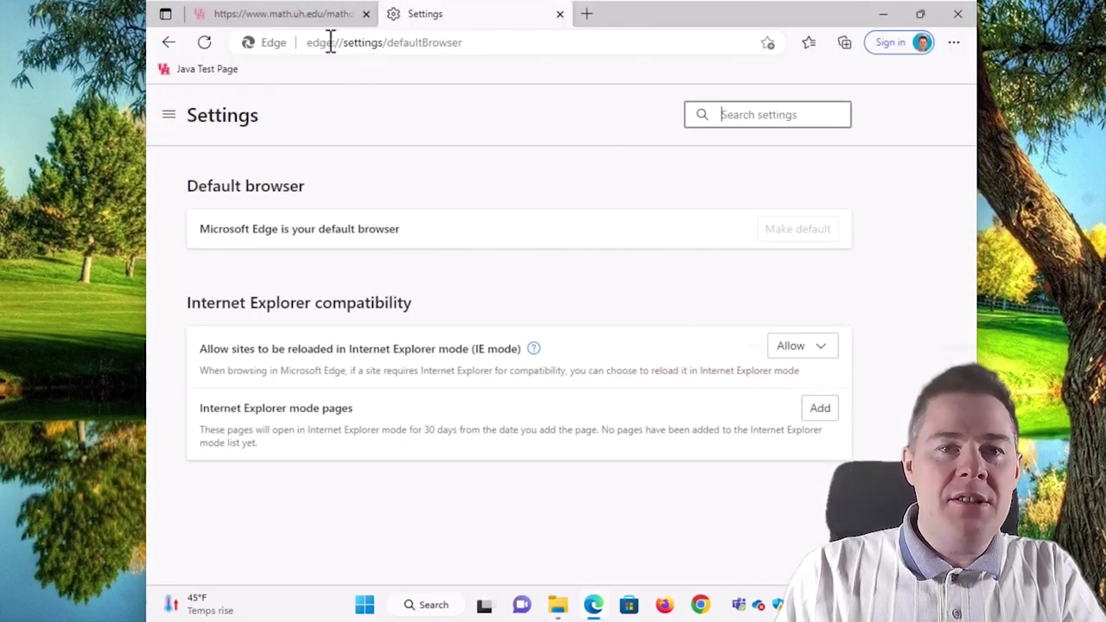
Step: Reload the Java Test Page in Internet Explorer mode and acknowledge the Java support notice
click(299, 19)
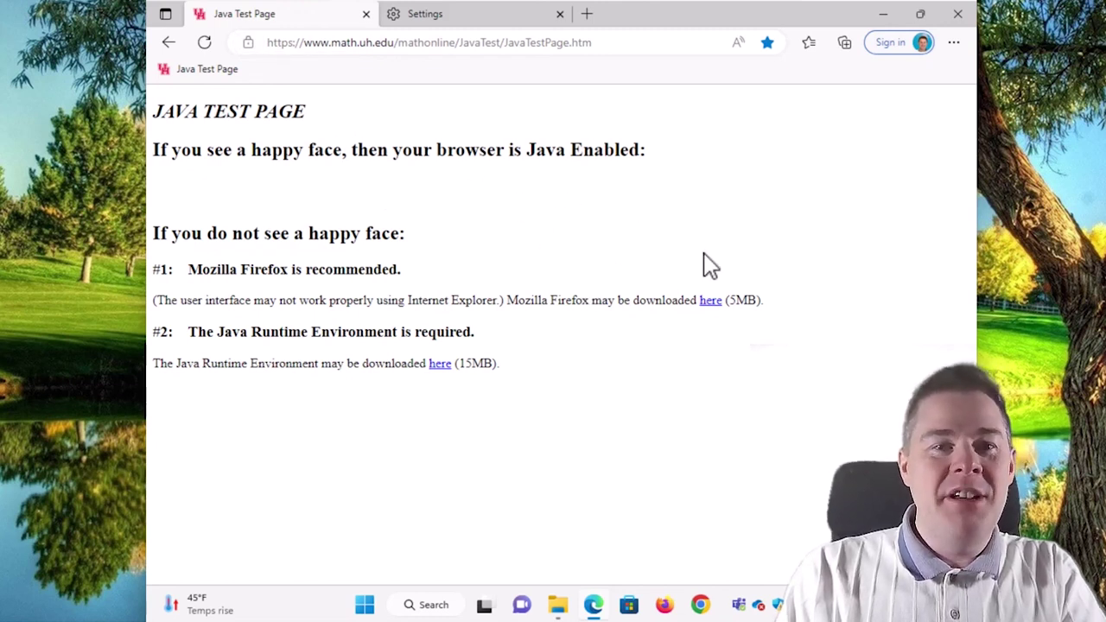
click(954, 42)
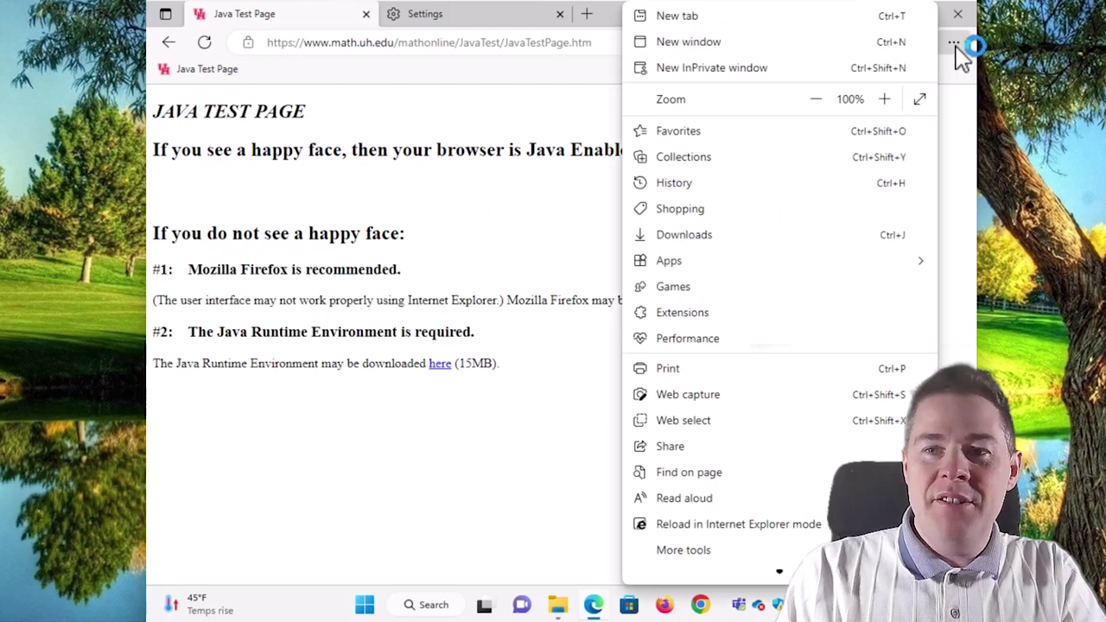
click(703, 525)
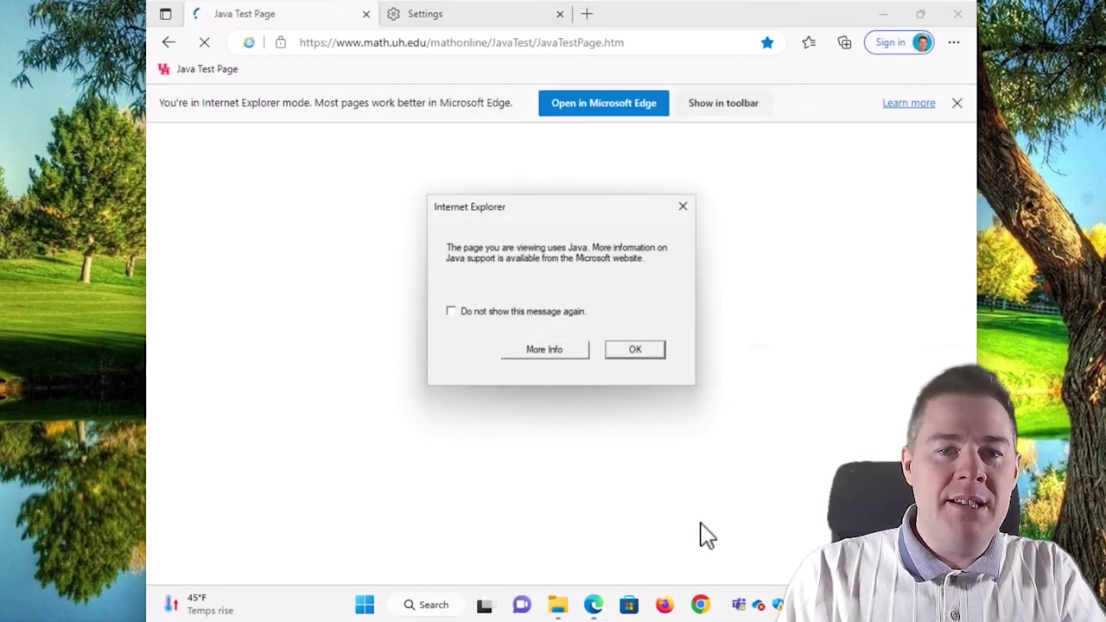
click(635, 350)
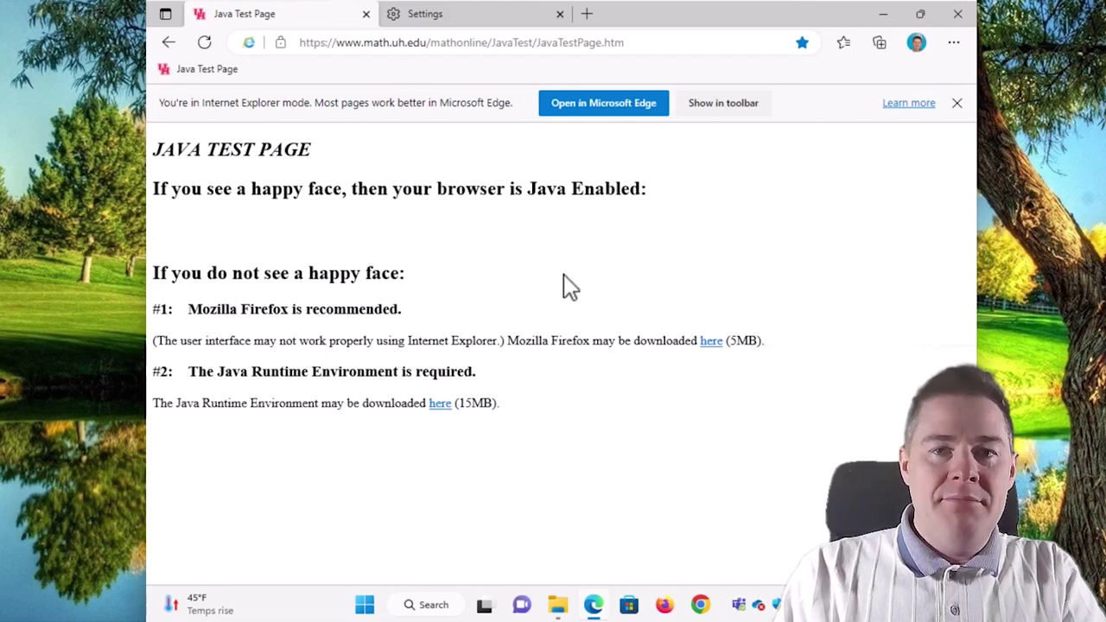
Step: Return to the Default browser settings and examine the Internet Explorer mode pages section
click(954, 43)
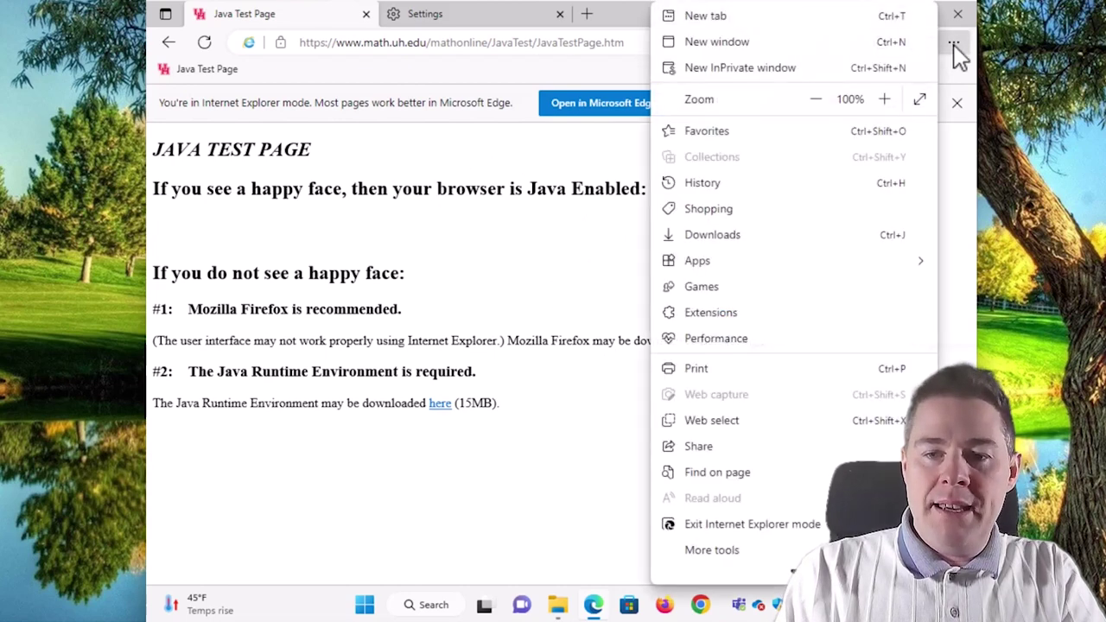
scroll(750, 563, down, 2)
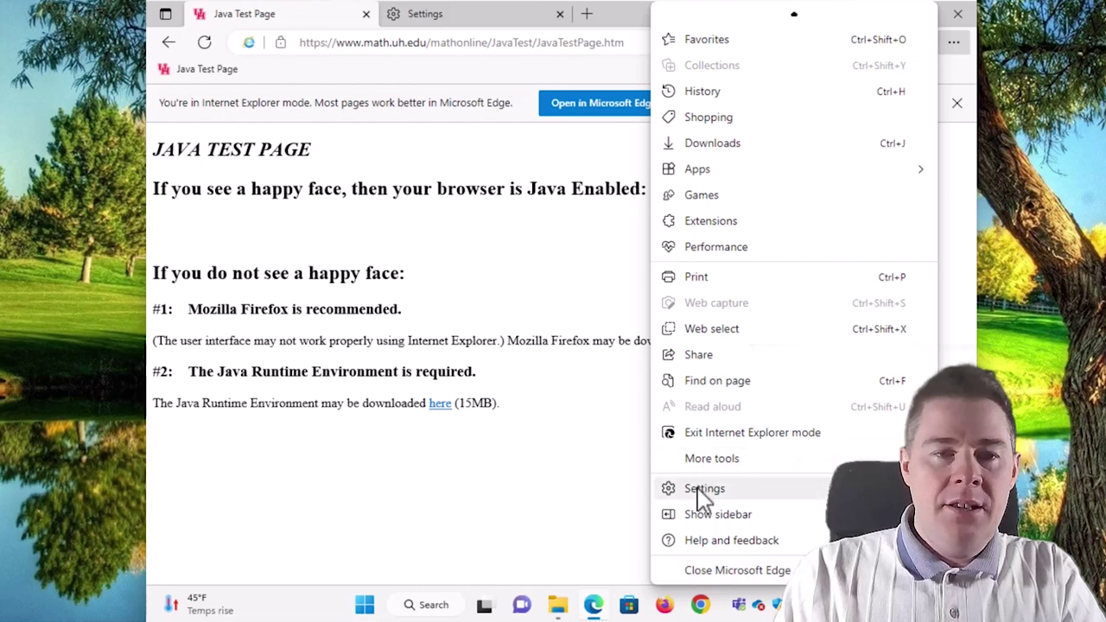
click(702, 490)
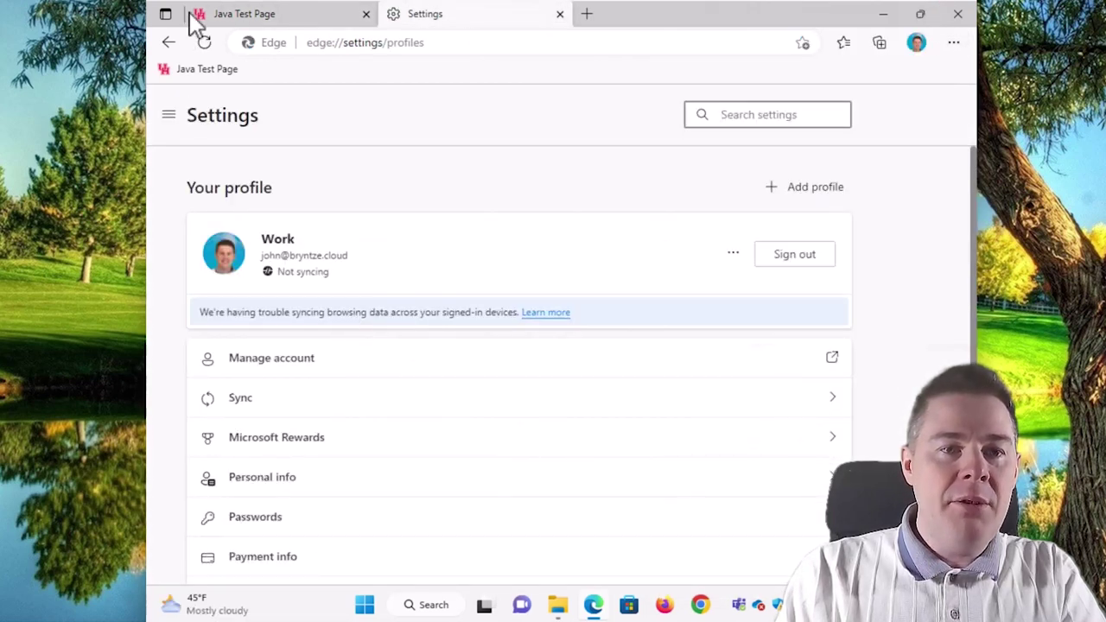
click(170, 119)
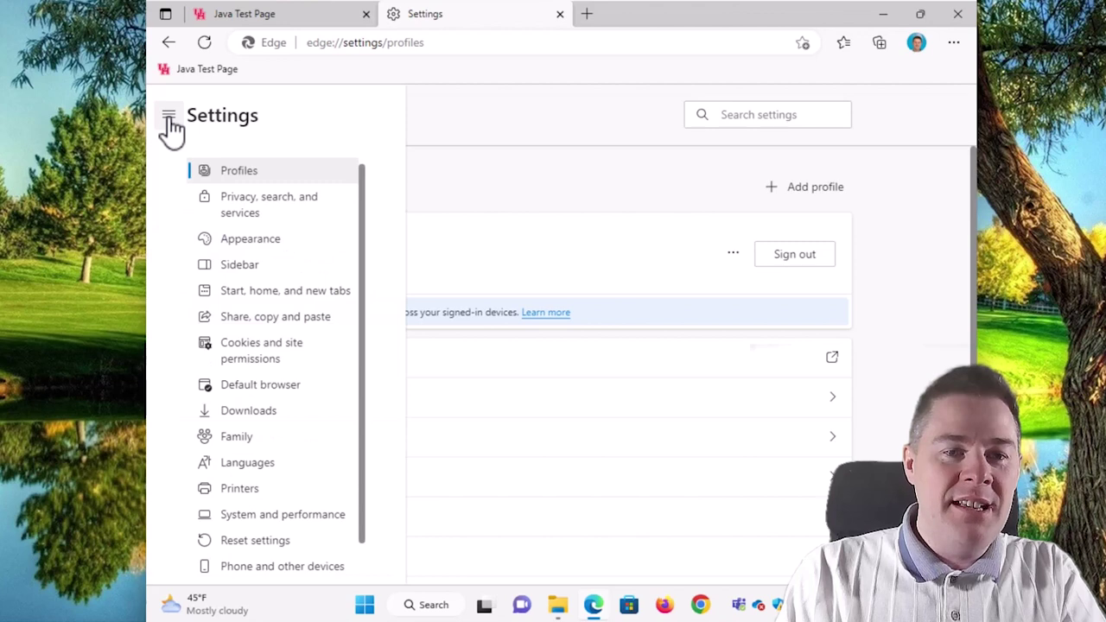
click(257, 393)
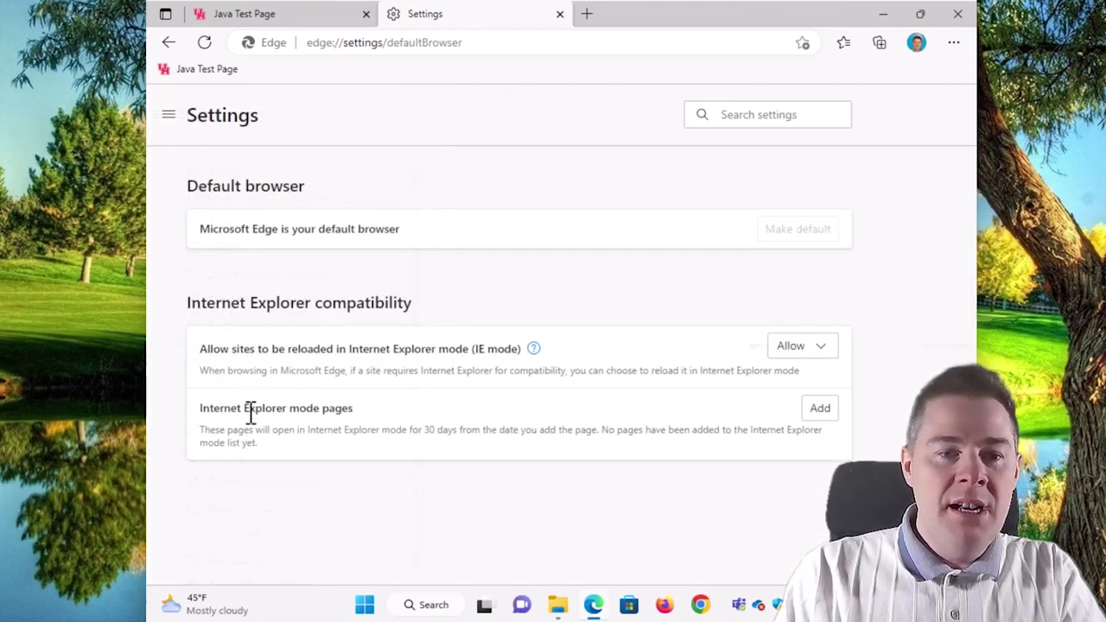
drag(458, 435, 458, 432)
click(478, 451)
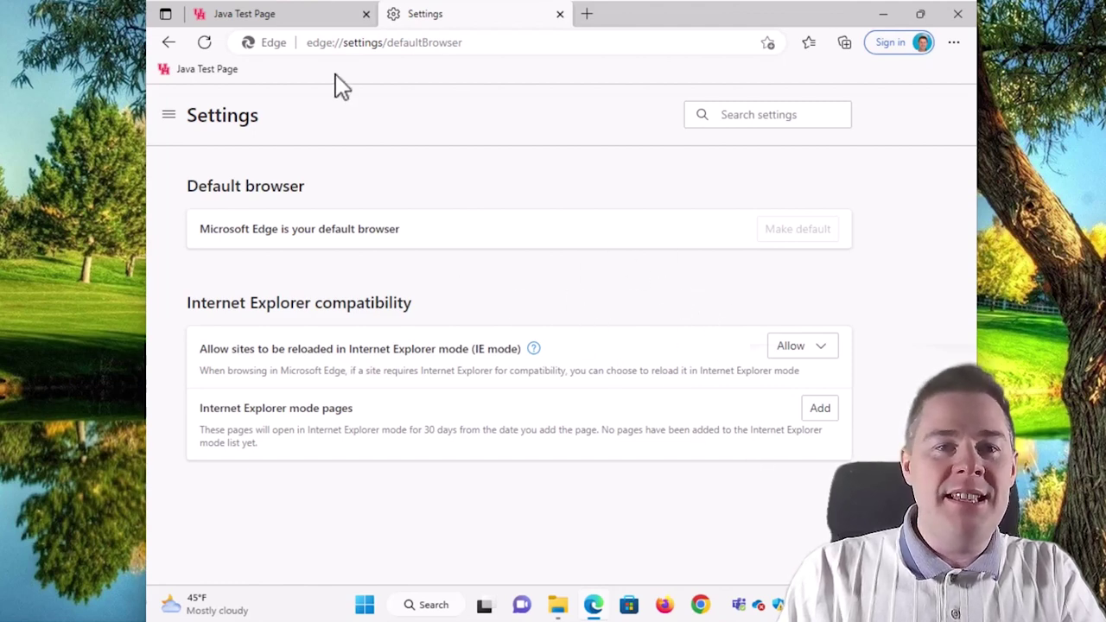
Step: Go back to the Java Test Page and exit Internet Explorer mode
click(273, 19)
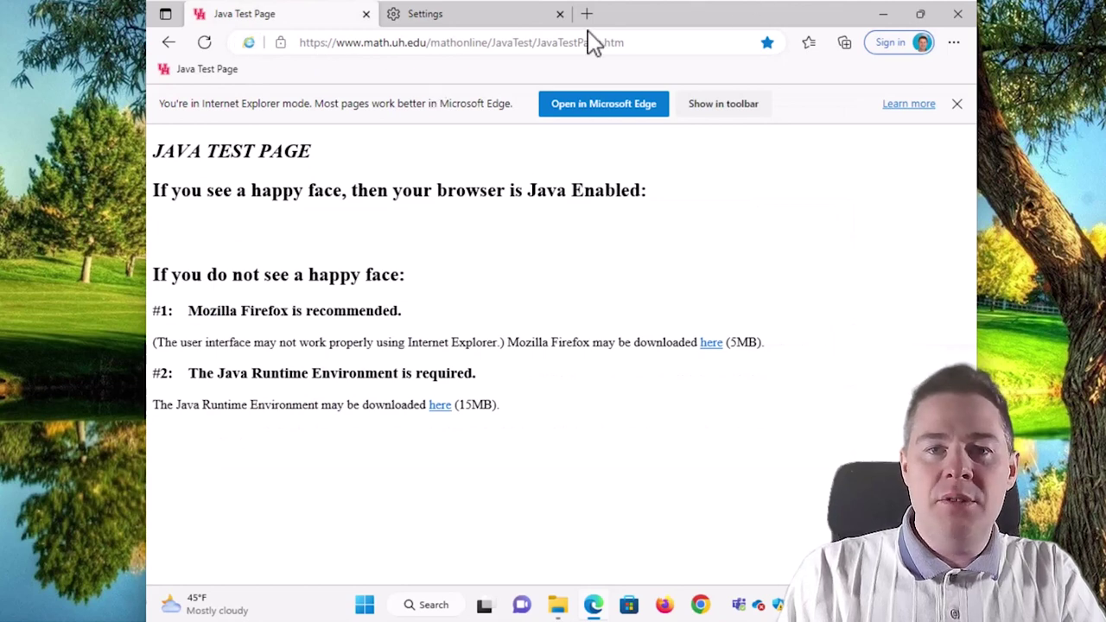
click(951, 48)
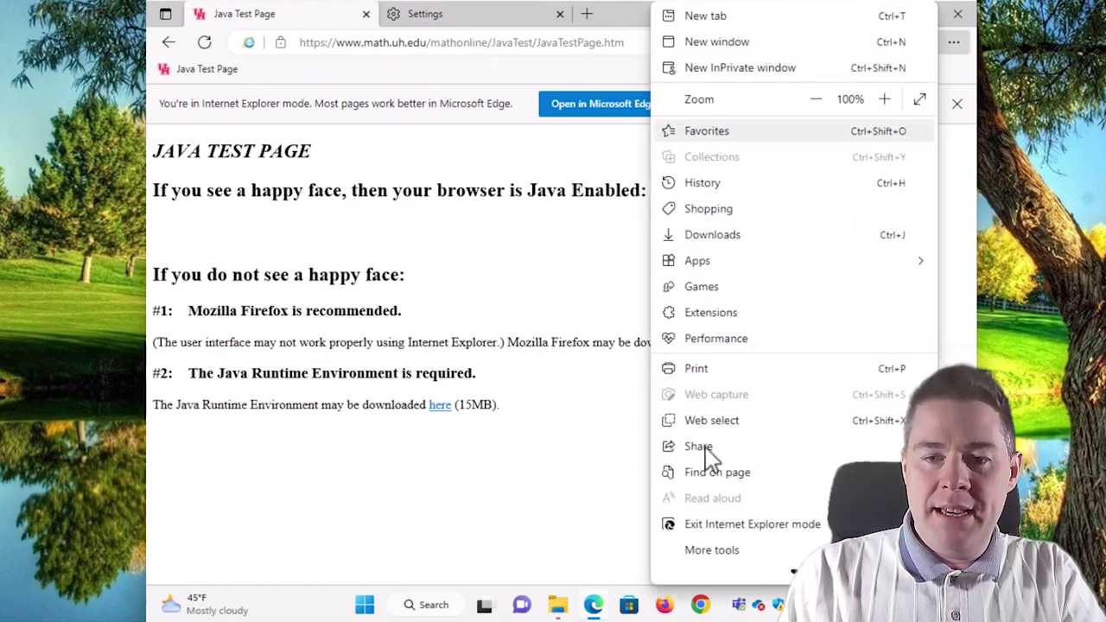
click(710, 524)
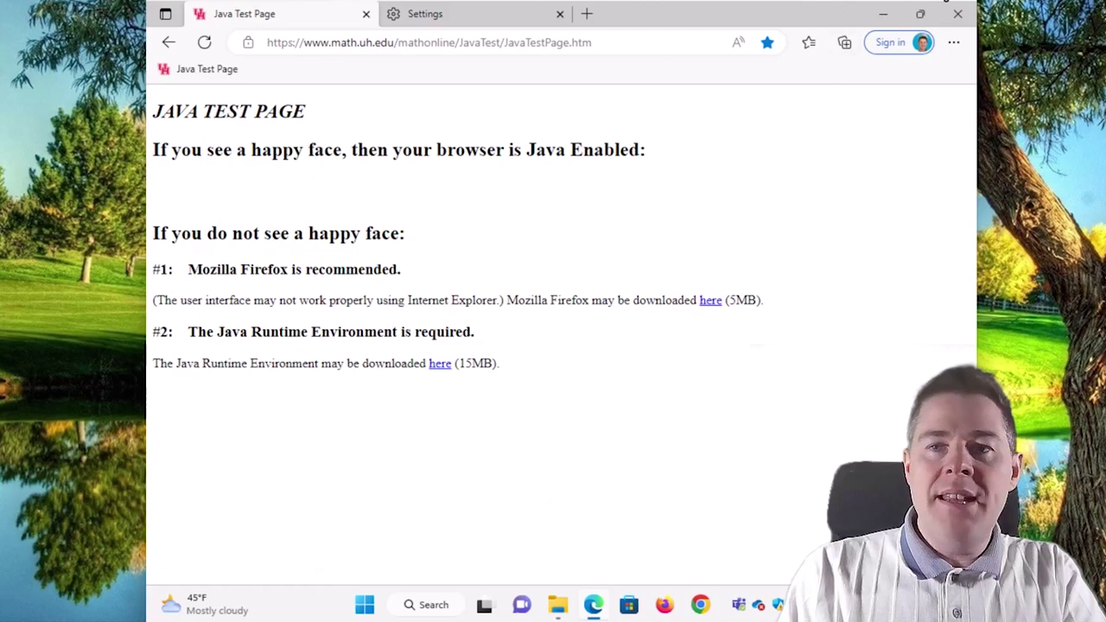
Step: Minimize the Java test browser window and open the Microsoft 365 admin center in a new tab of the Intune admin's Edge window
click(883, 14)
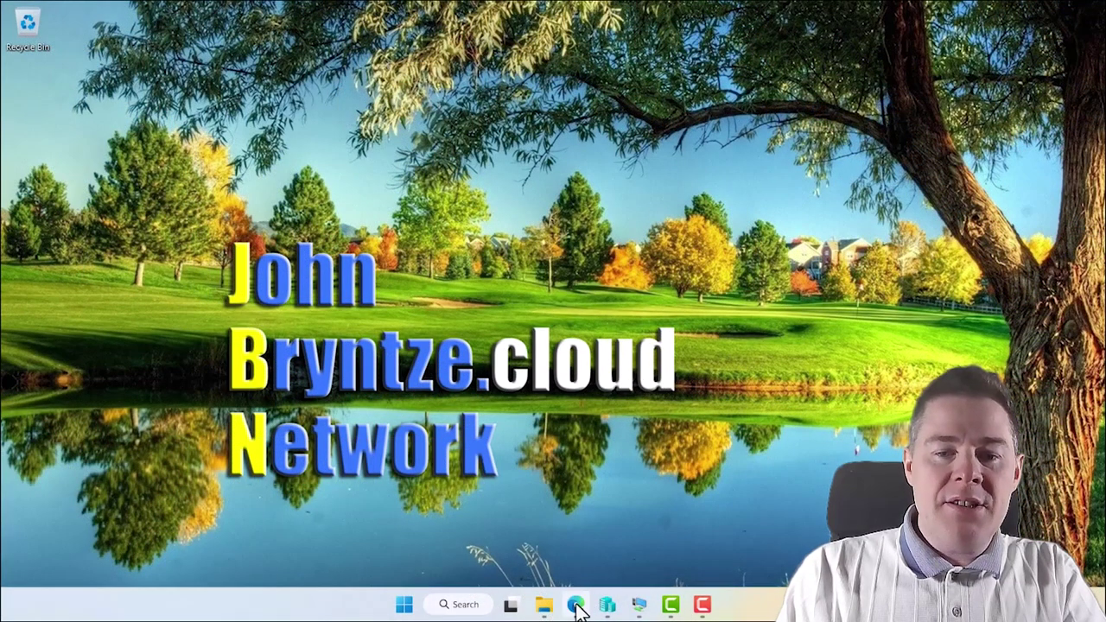
click(577, 607)
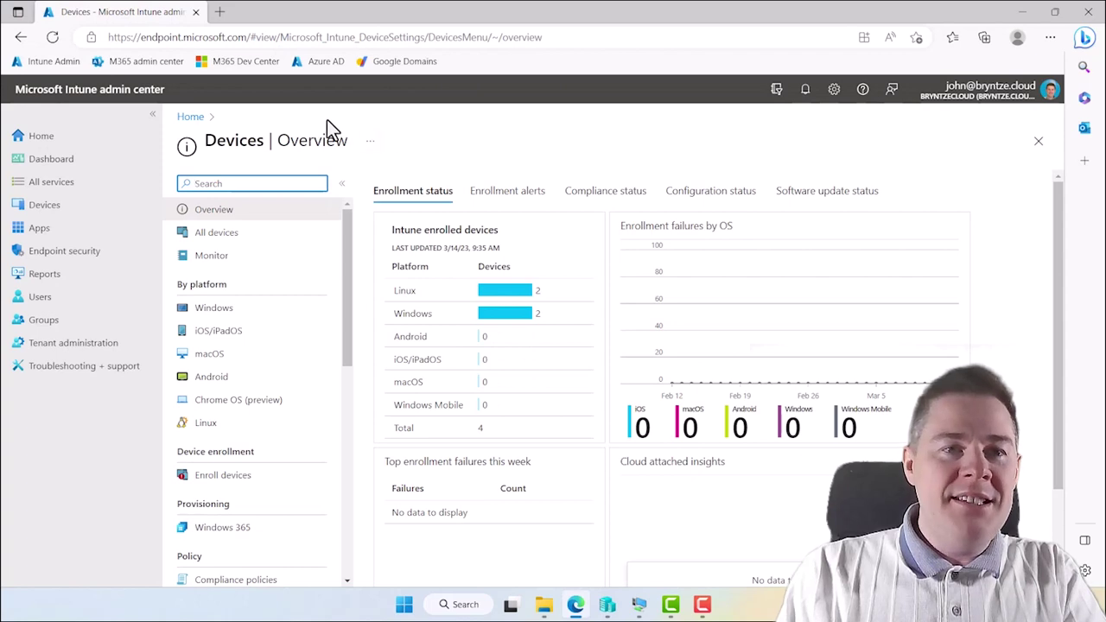
click(220, 13)
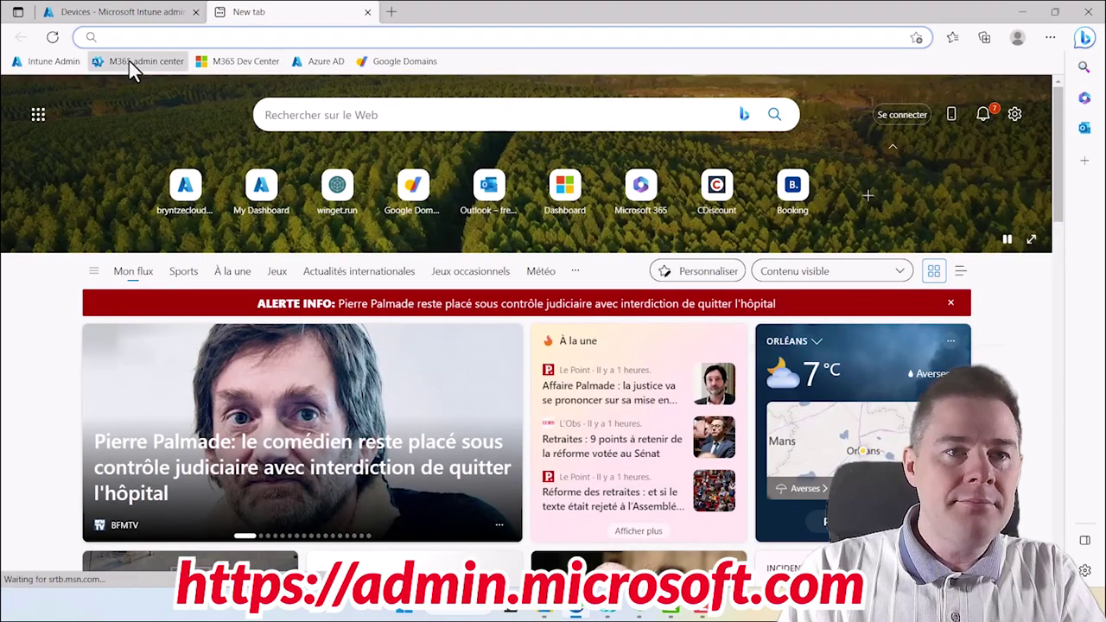
click(129, 62)
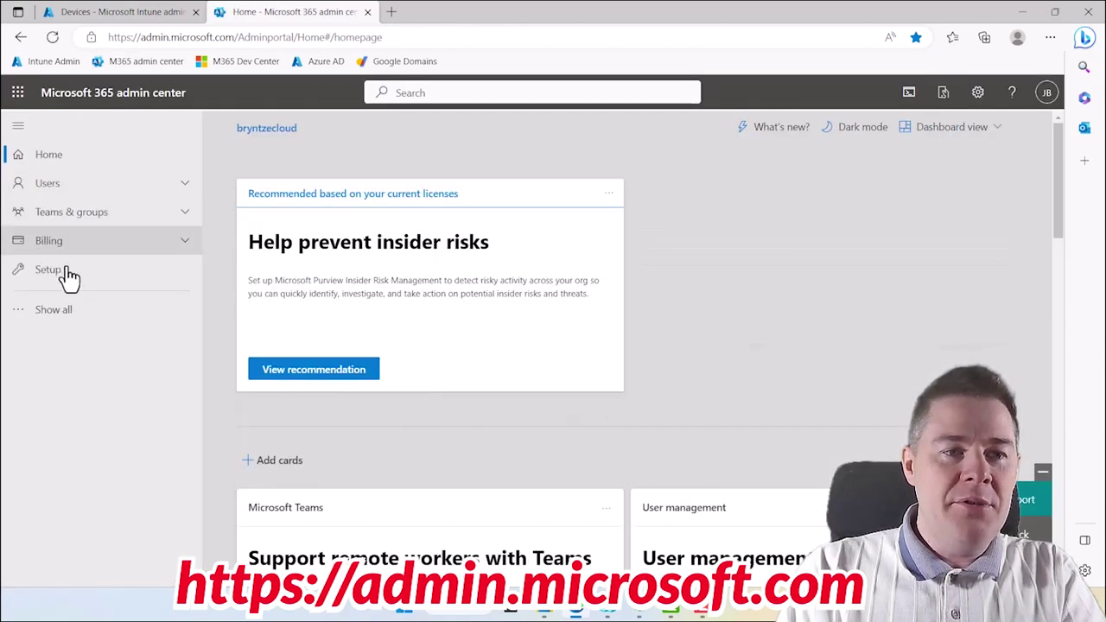
Step: Go to the organization's Org settings and open the Microsoft Edge site lists service
click(48, 320)
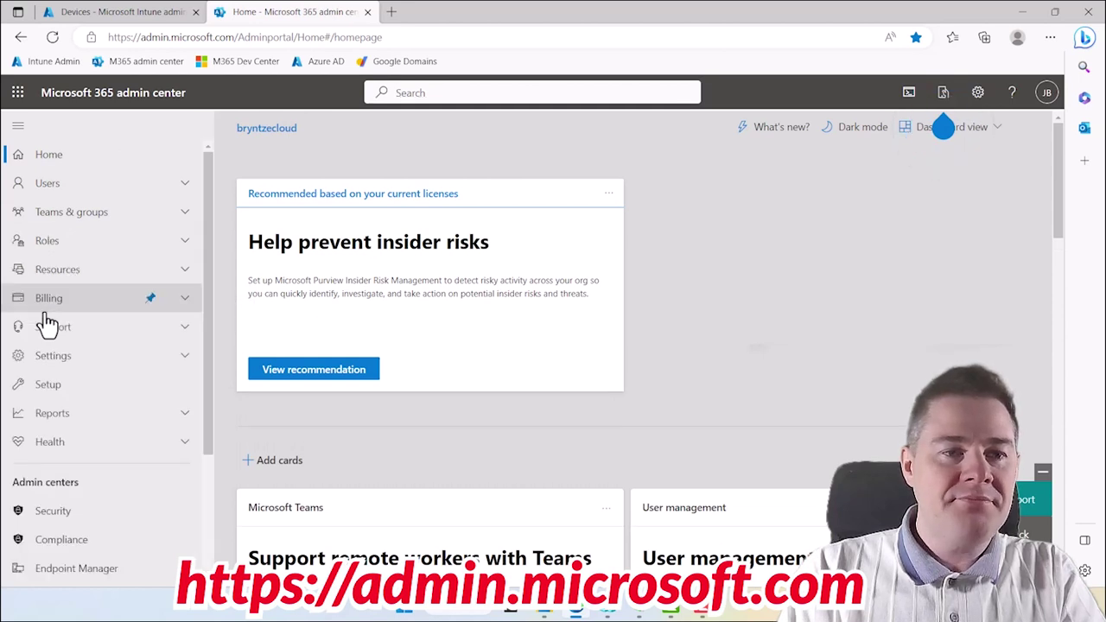
click(179, 364)
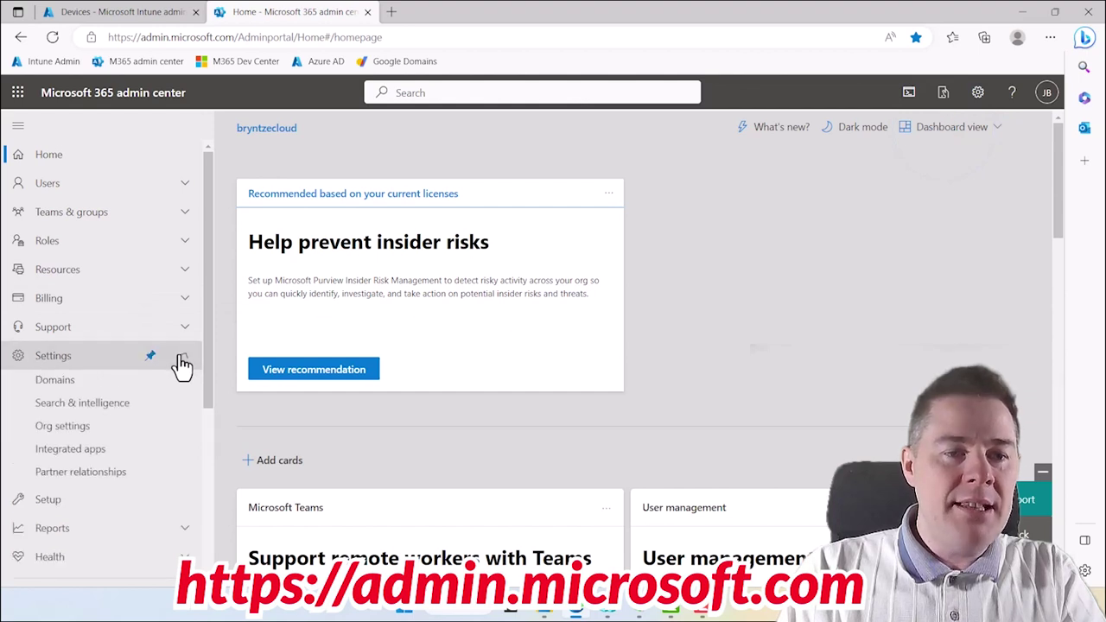
click(84, 440)
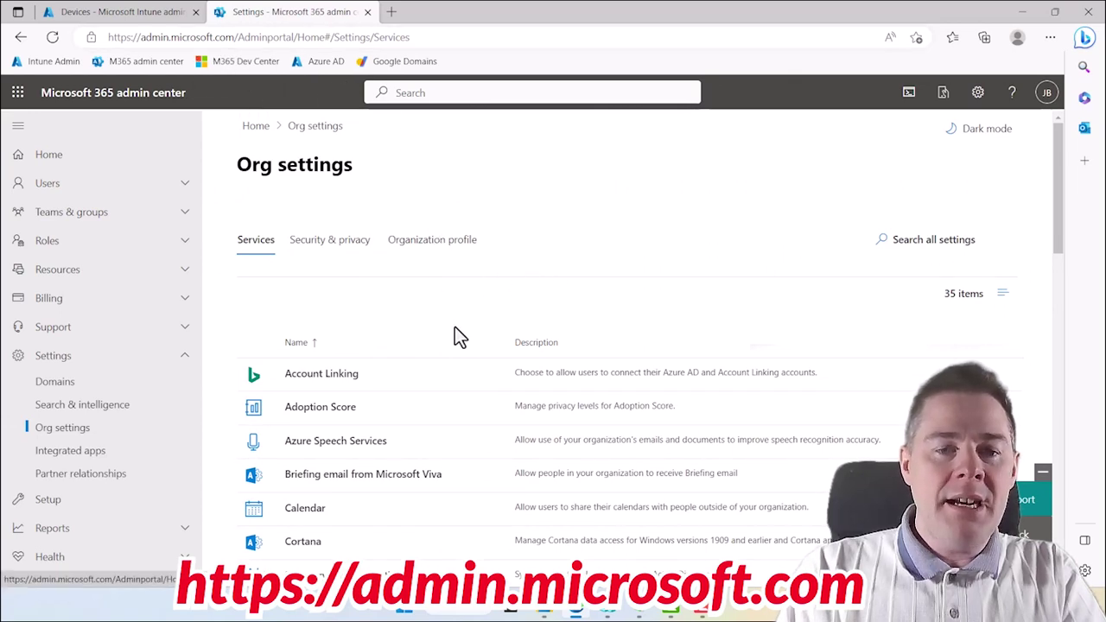
scroll(455, 329, down, 3)
scroll(456, 329, down, 3)
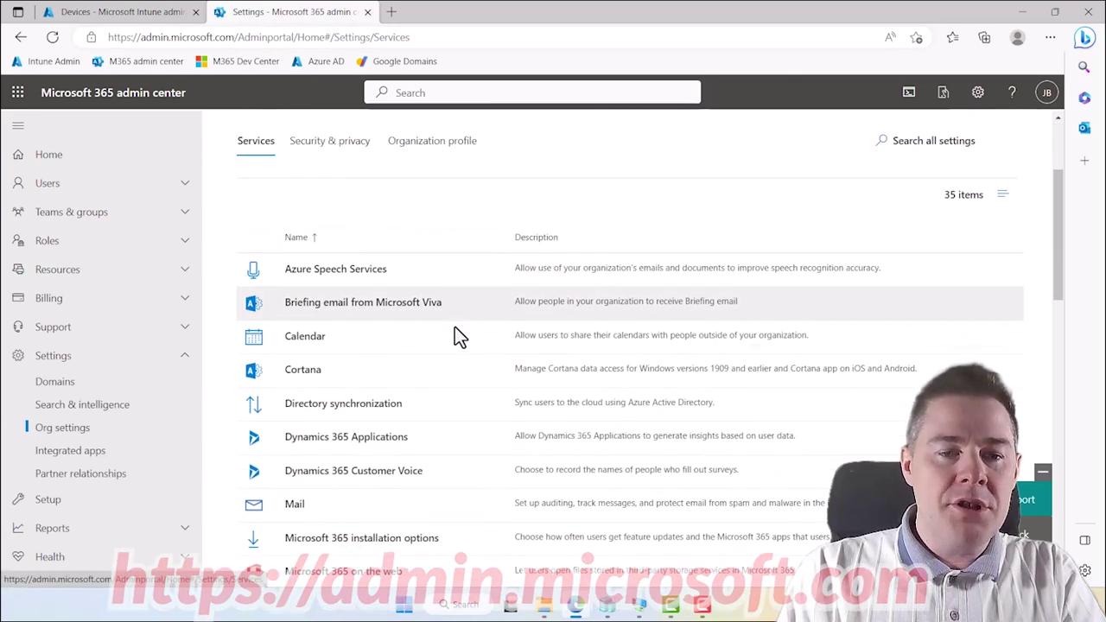
scroll(455, 326, down, 2)
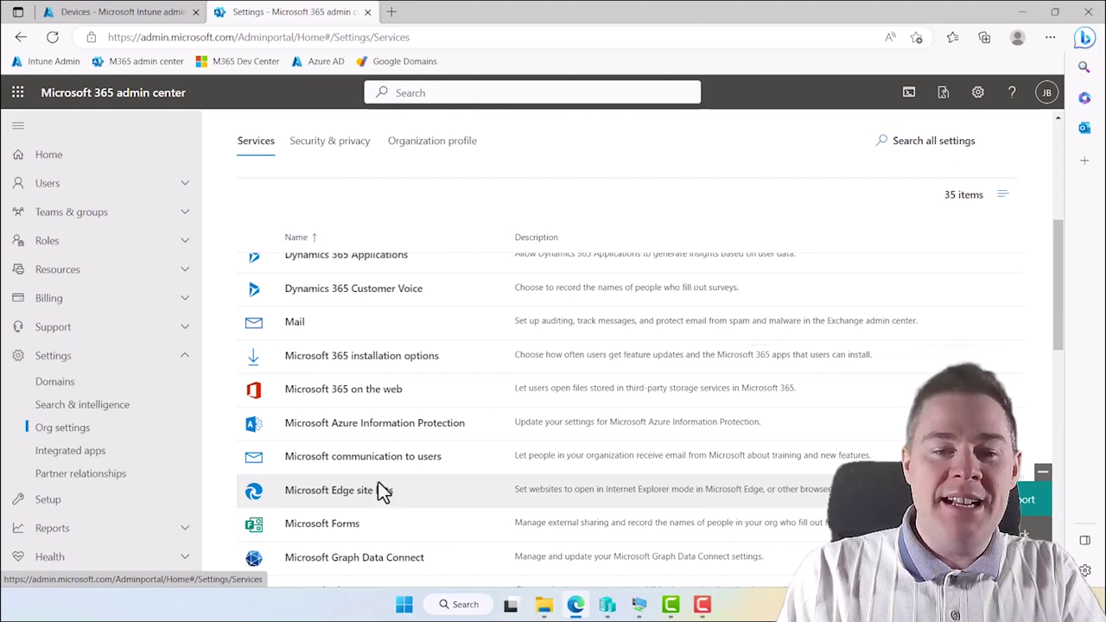
click(325, 491)
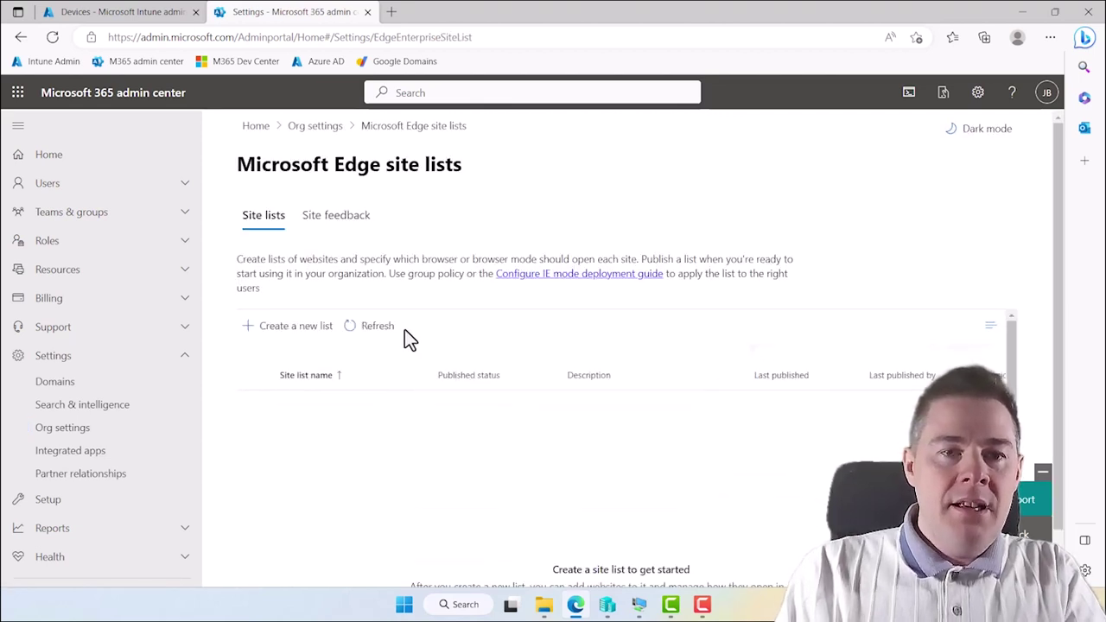
Step: Create a site list named "JBN IE Mode sites" with the description "Sites that should open in IE mode (for example Java sites)"
click(294, 333)
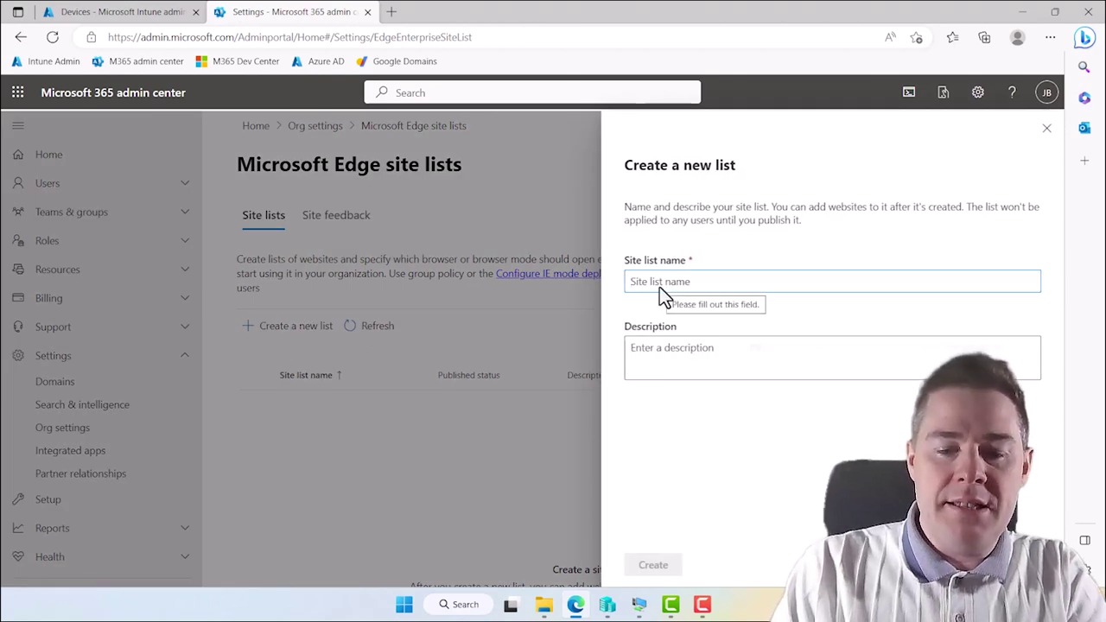
text(JBN )
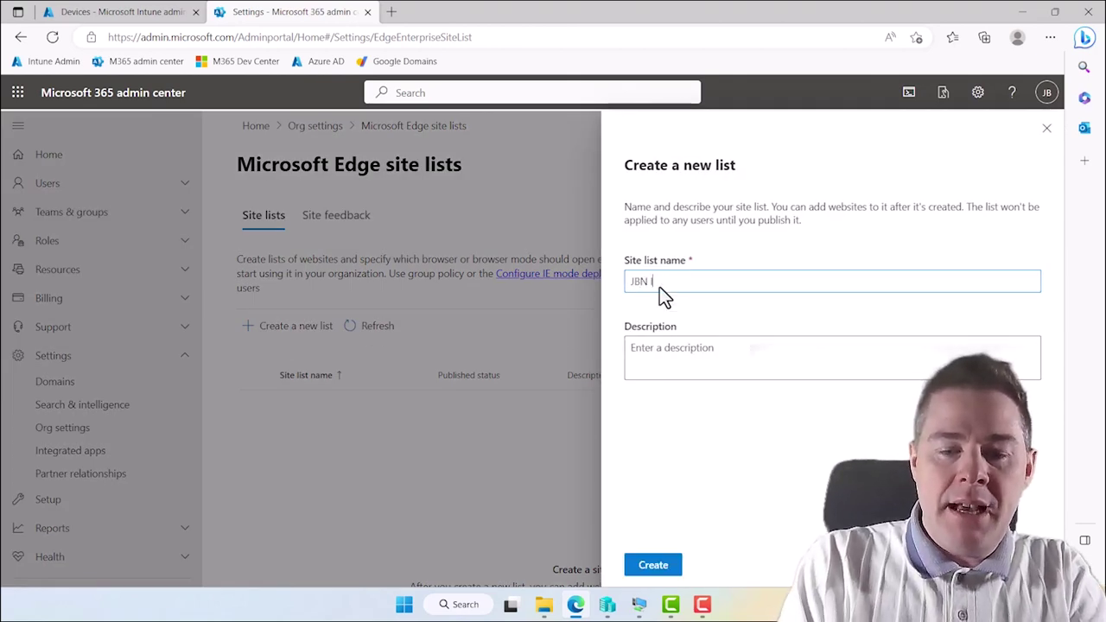
text(IE Mode sites)
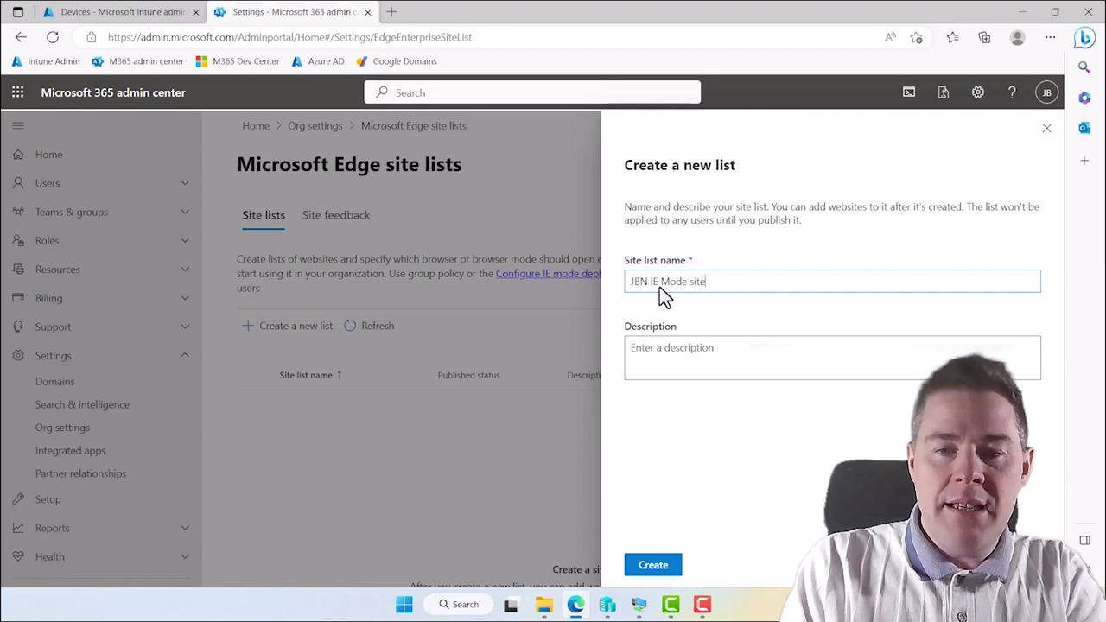
key(Tab)
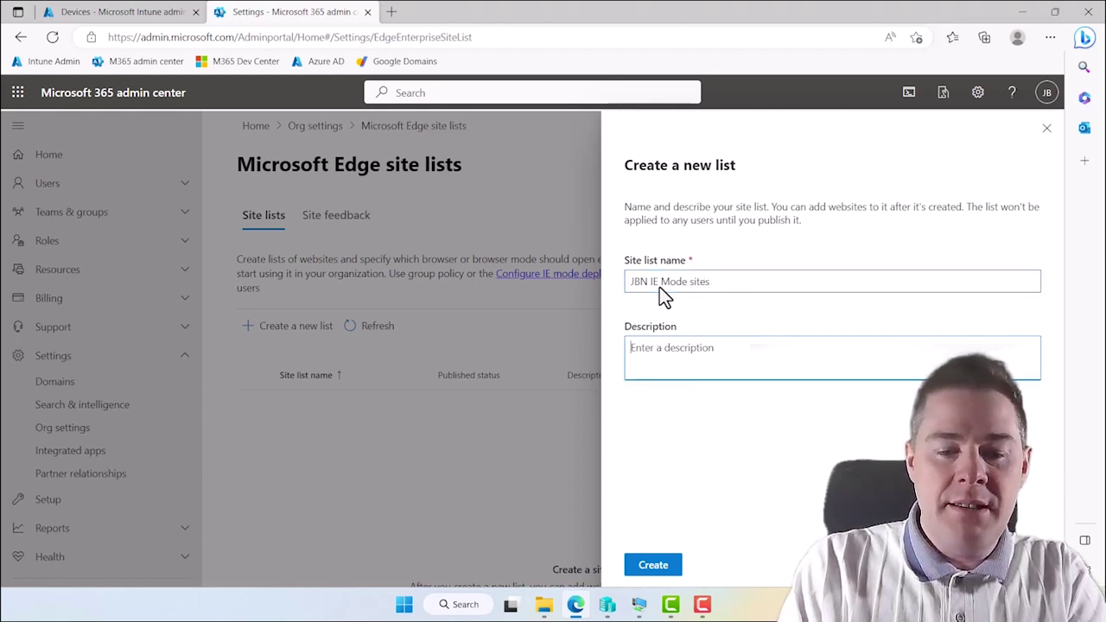
text(Sites that shoul)
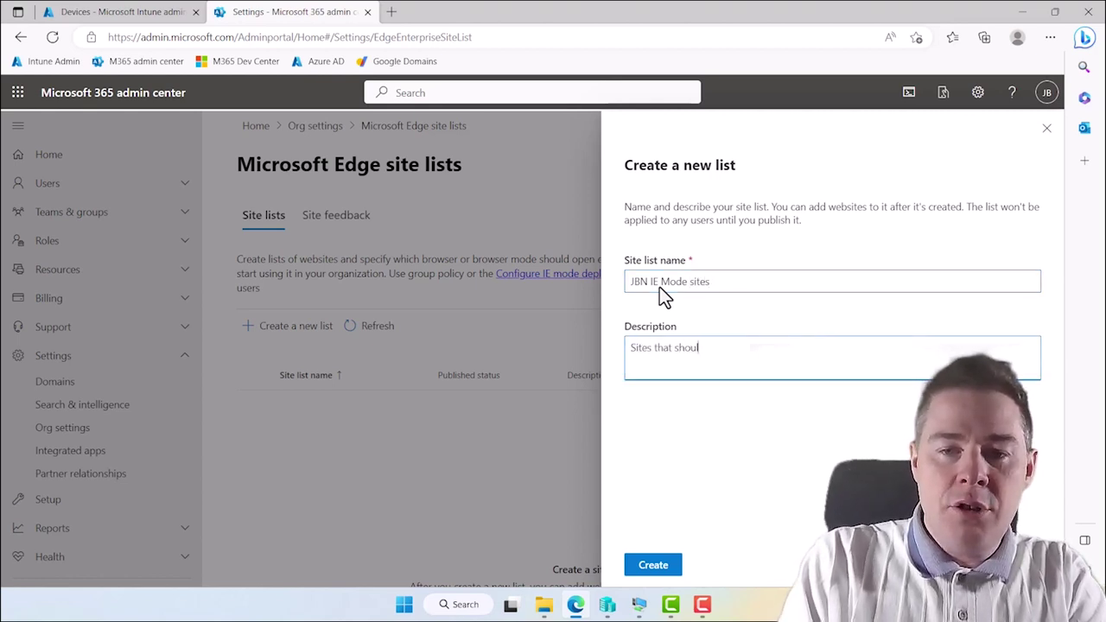
text(d open in IE mo)
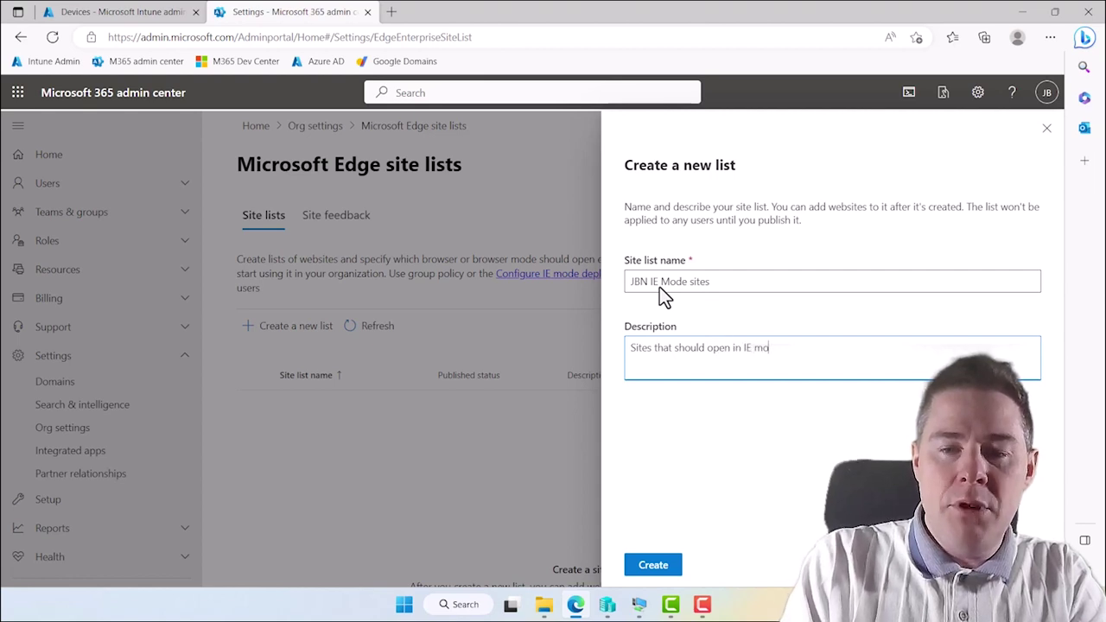
text(de (I)
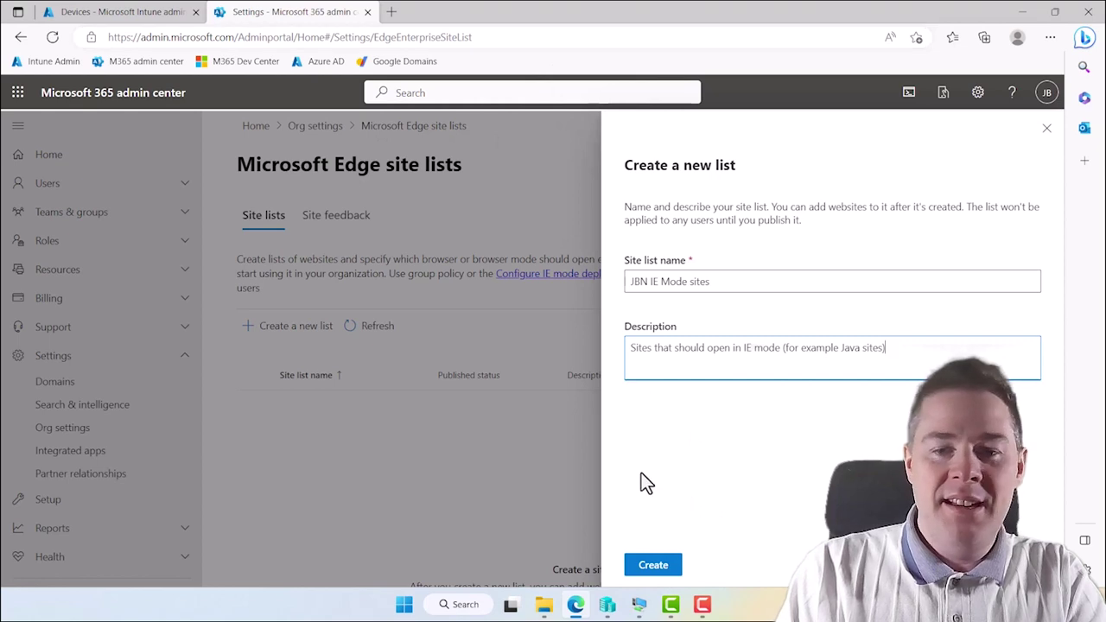
click(653, 566)
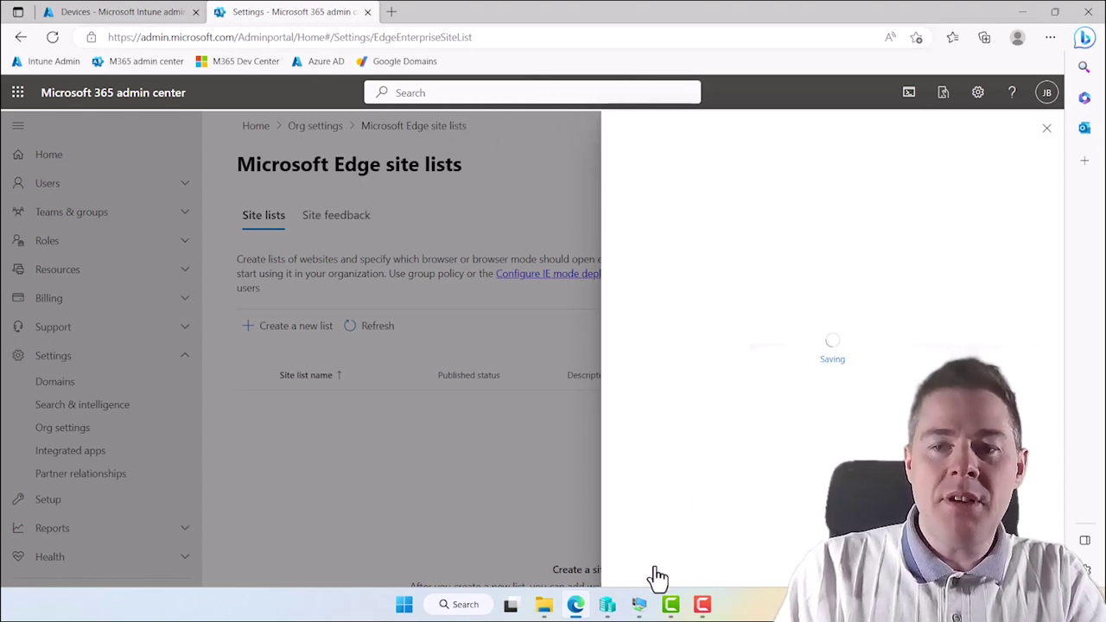
click(657, 568)
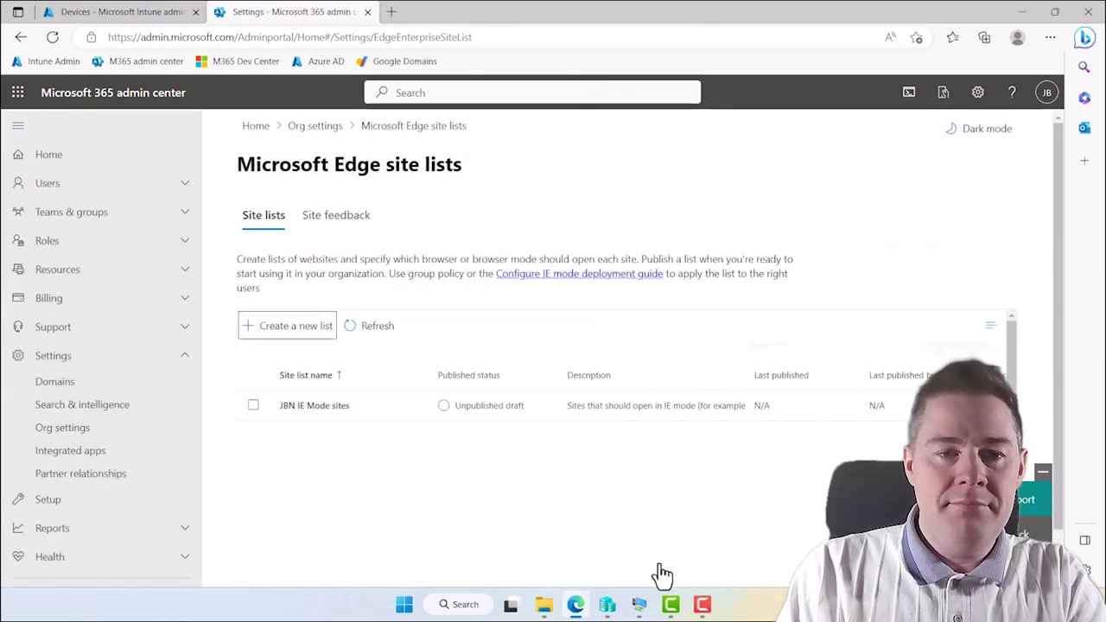
Step: Open the JBN IE Mode sites list and copy its site list ID
click(304, 412)
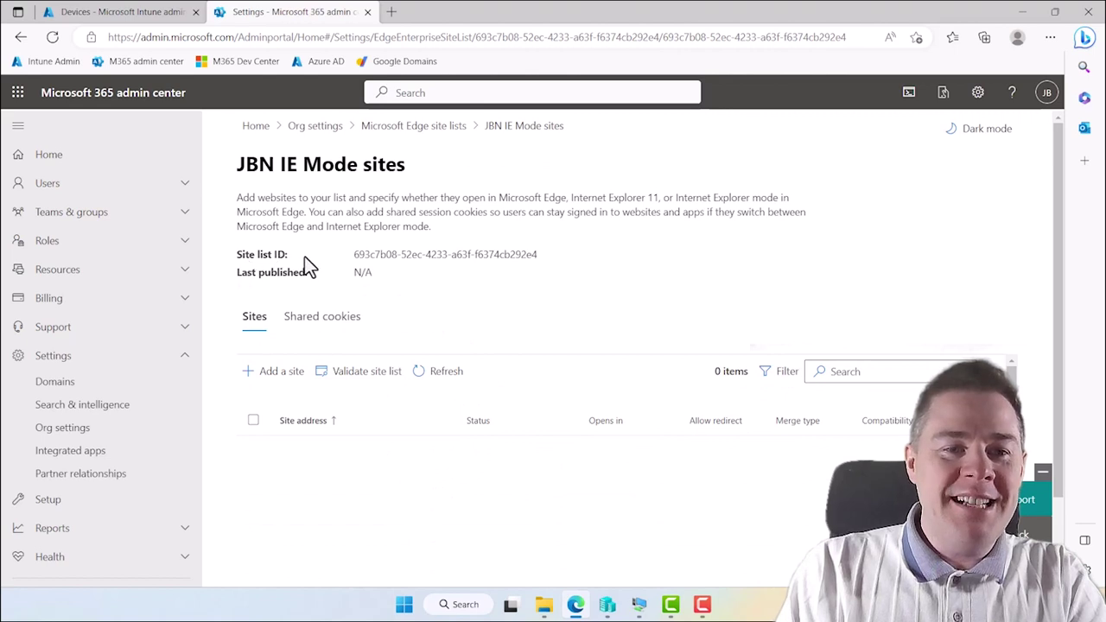
drag(352, 257, 522, 258)
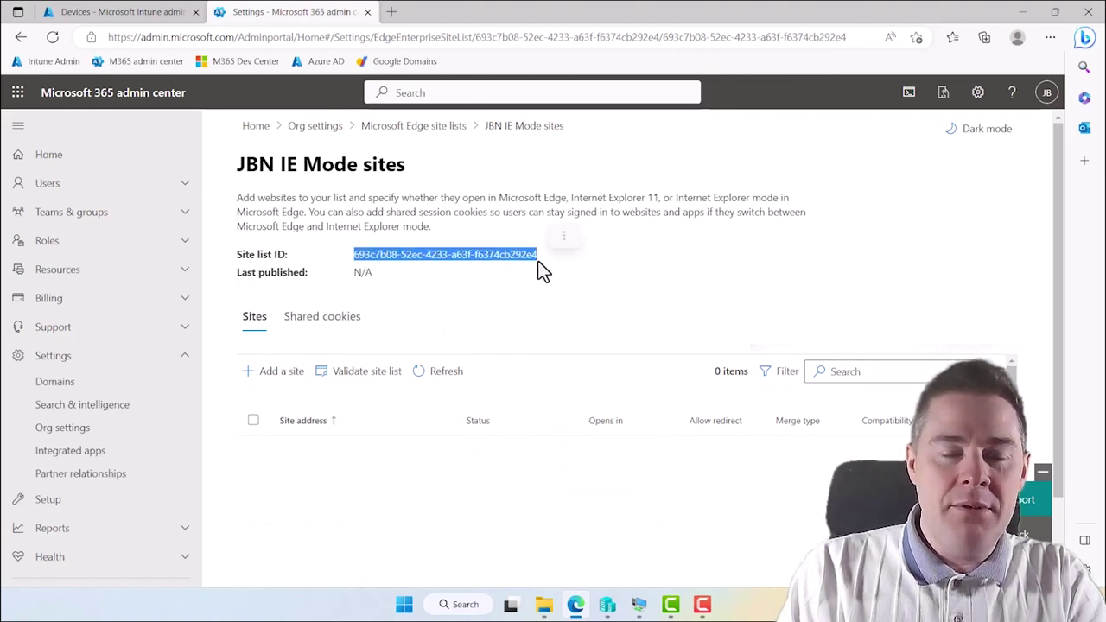
click(566, 238)
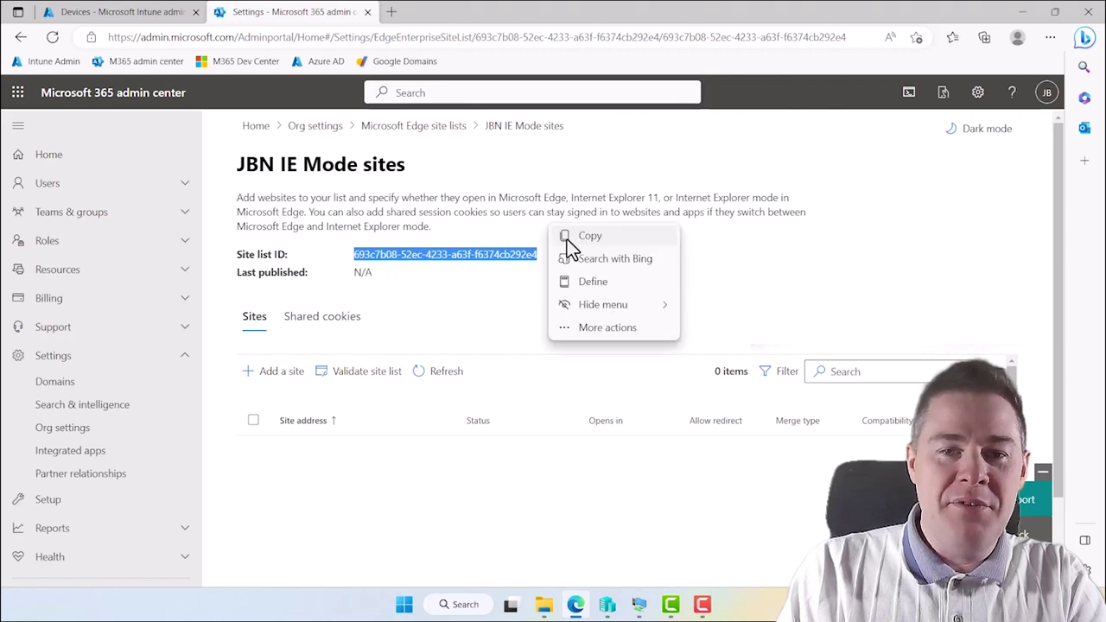
click(588, 236)
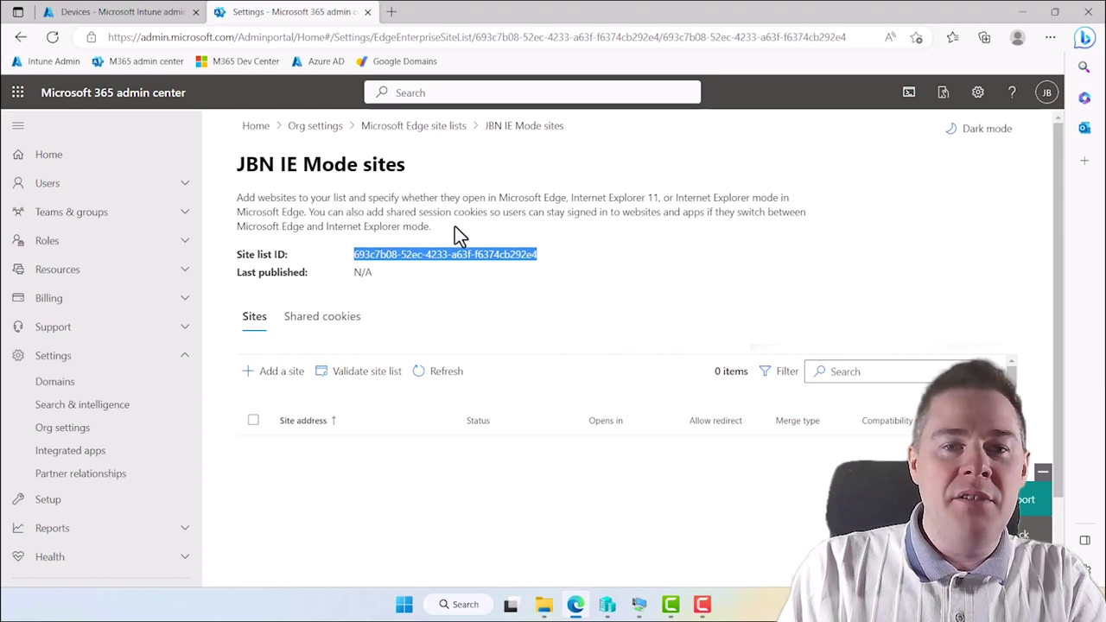
click(570, 248)
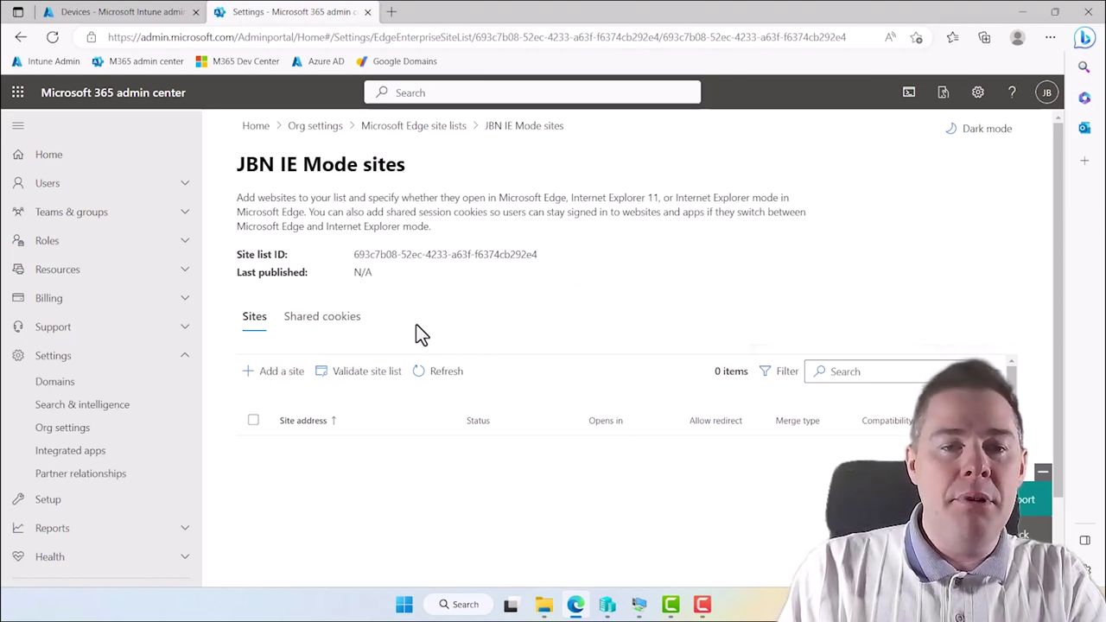
click(276, 380)
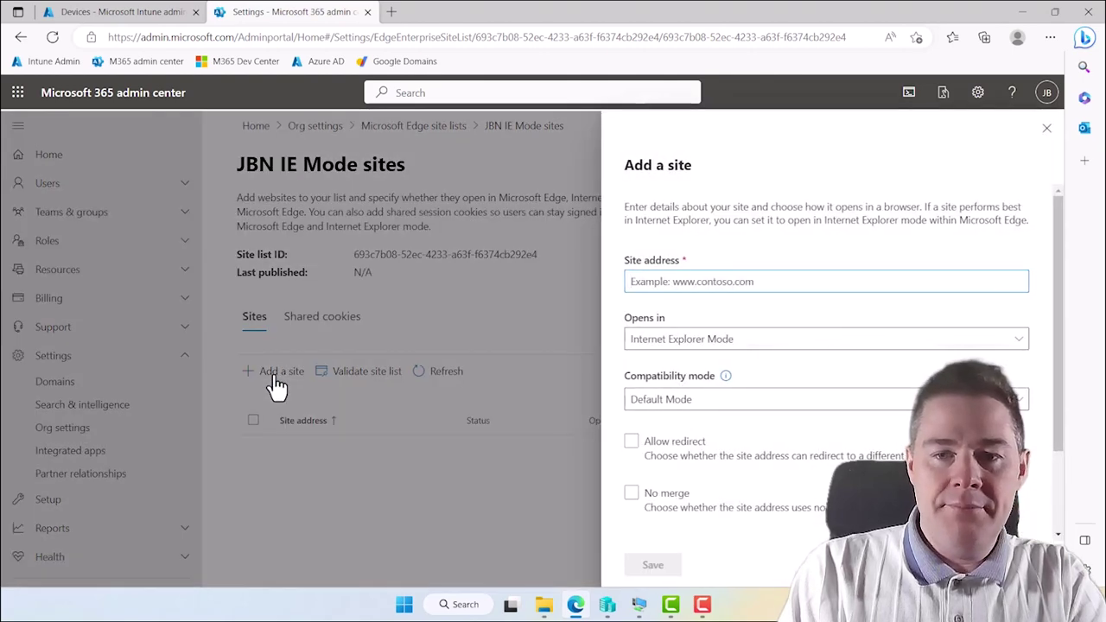
click(670, 283)
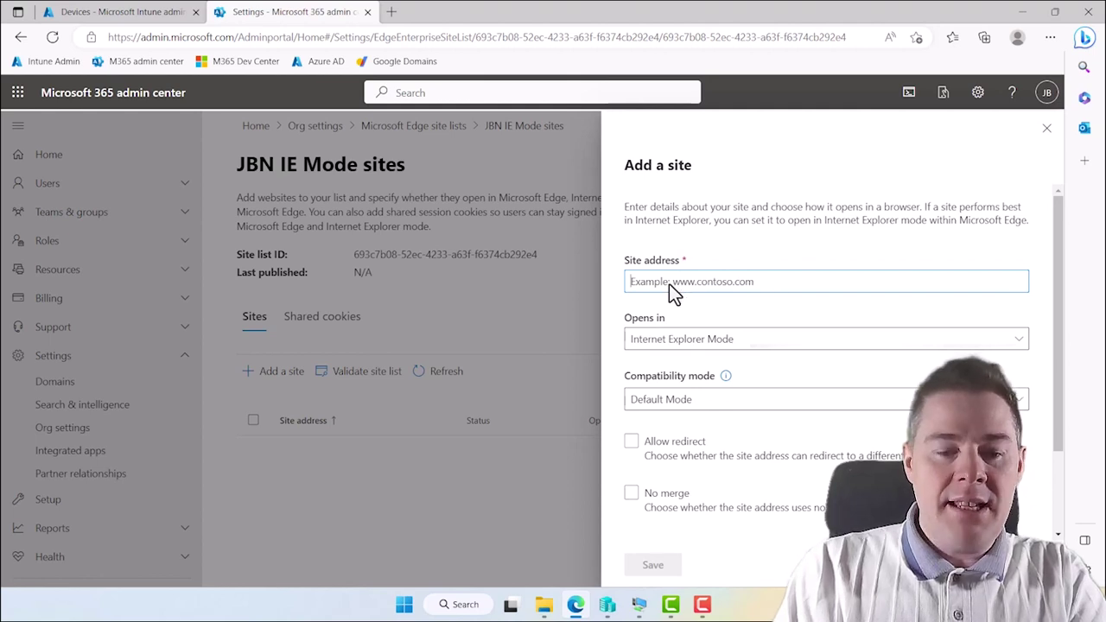
text(www.bing.com)
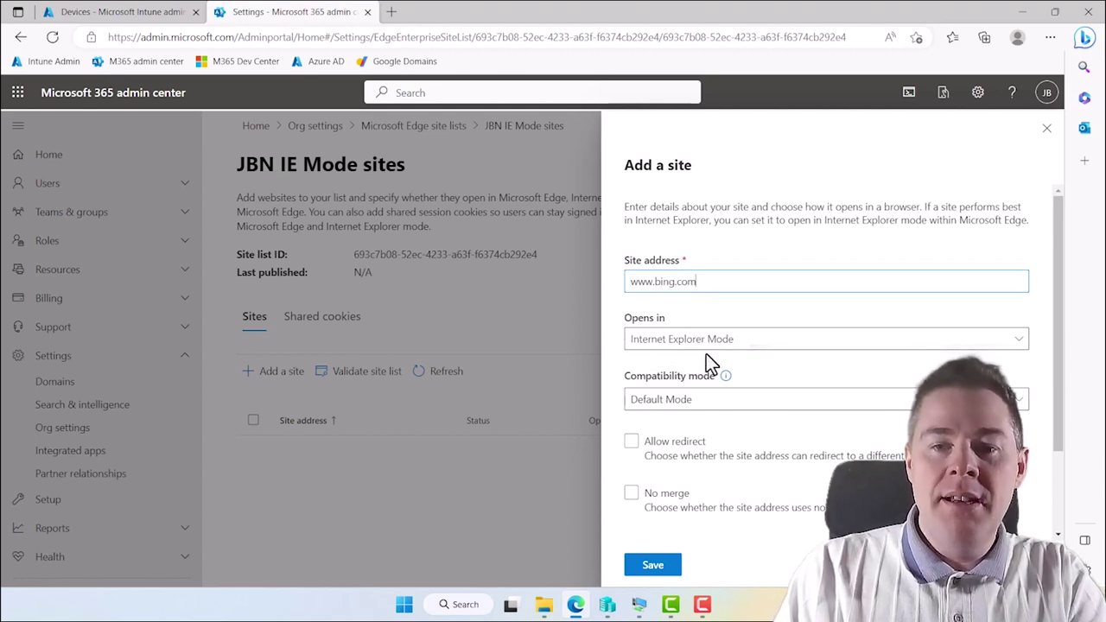
click(686, 404)
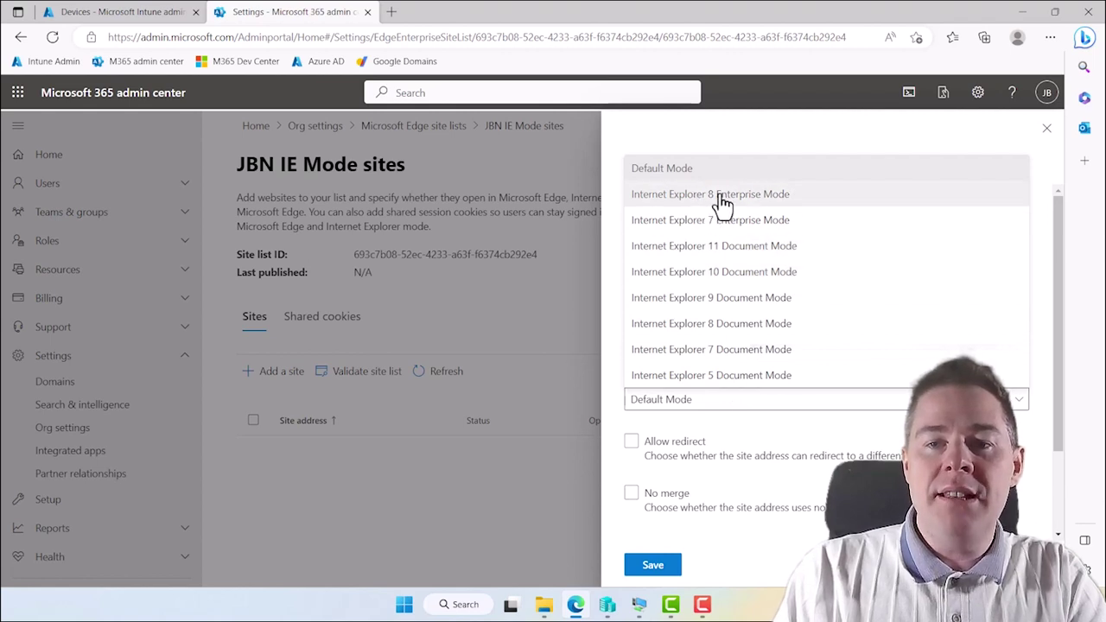
click(725, 429)
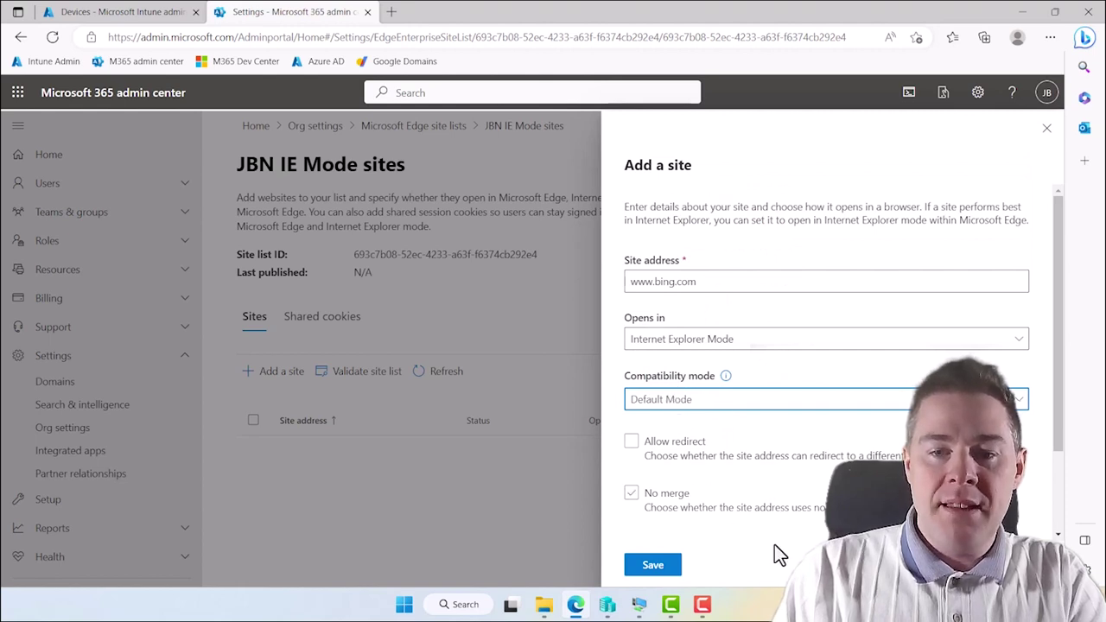
click(701, 403)
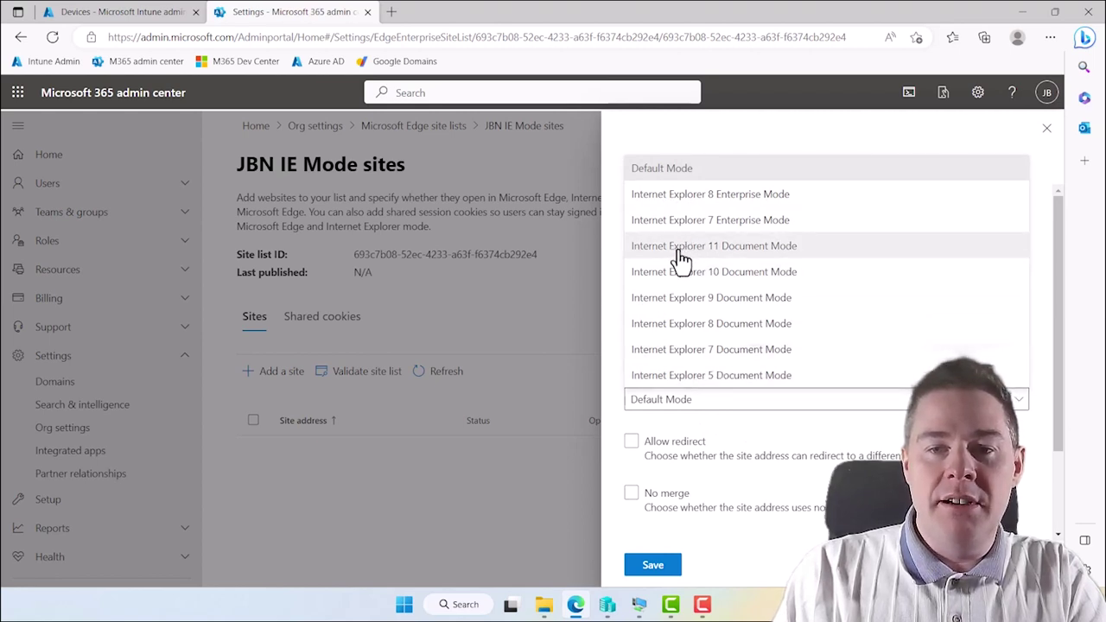
click(773, 429)
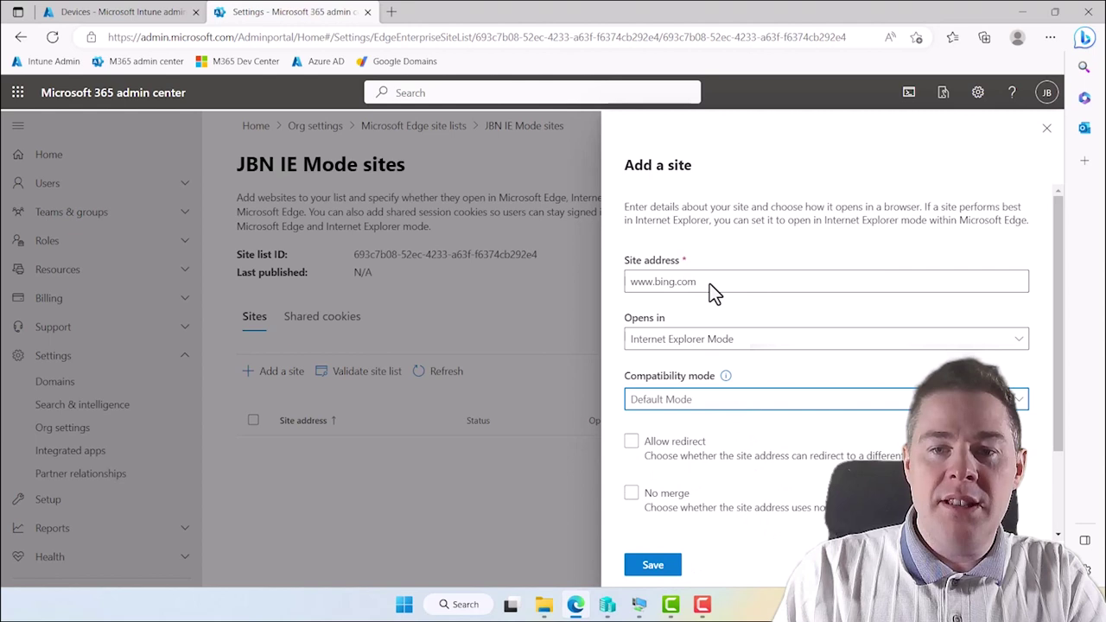
click(682, 280)
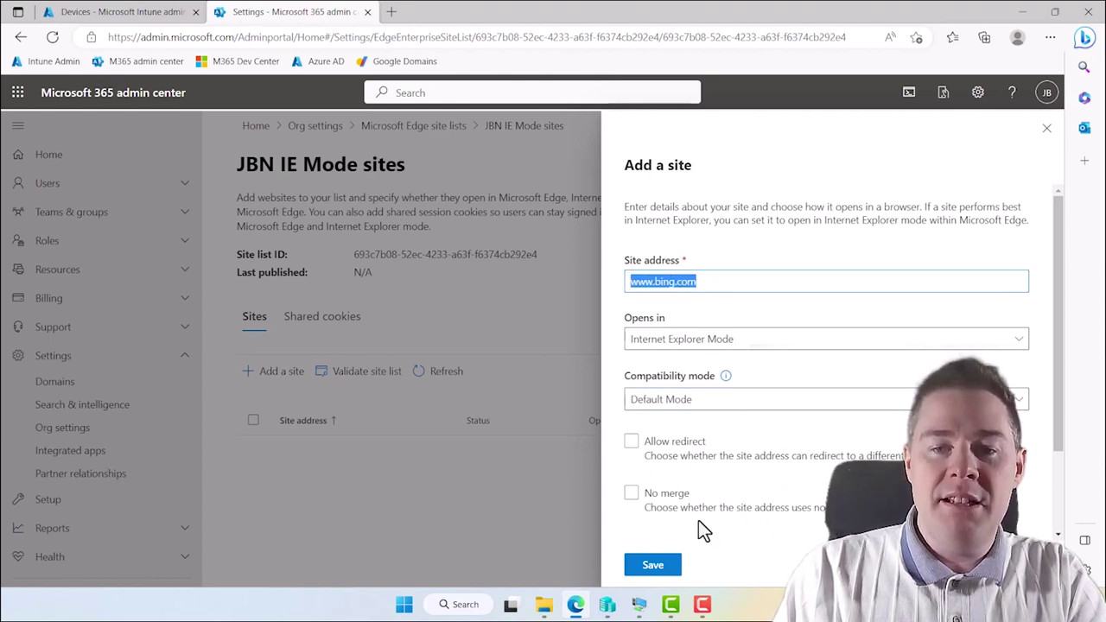
click(659, 565)
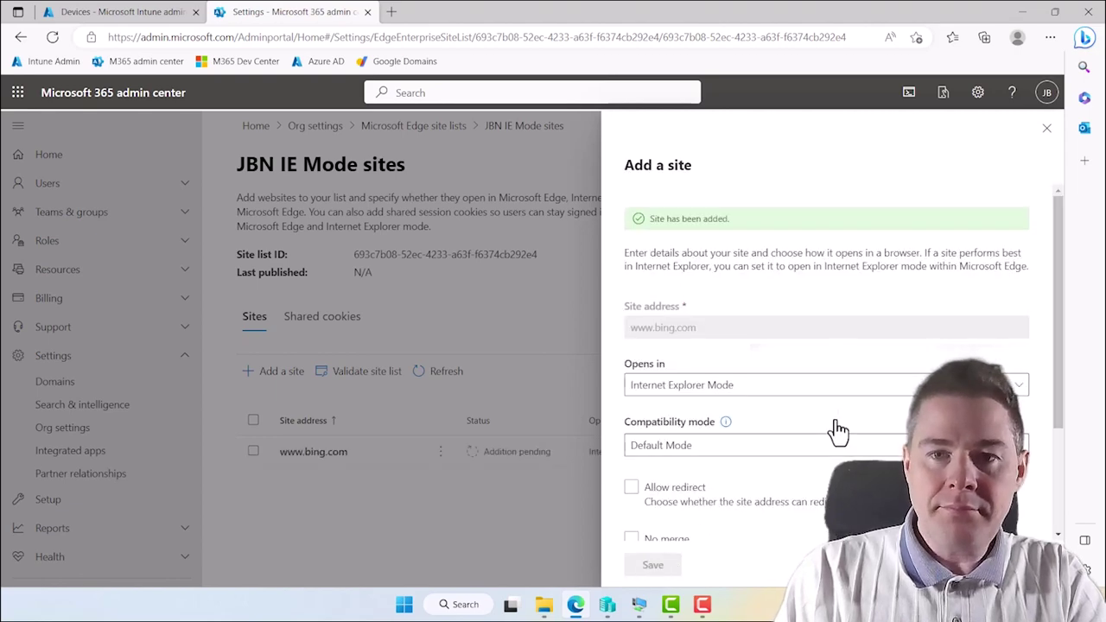
click(1048, 131)
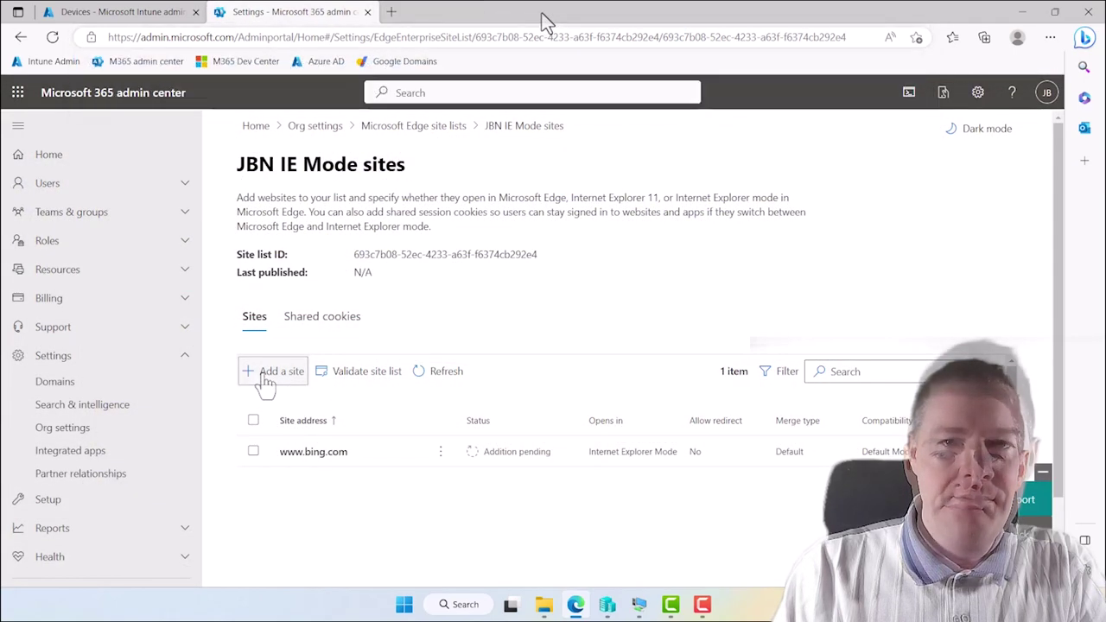
click(394, 14)
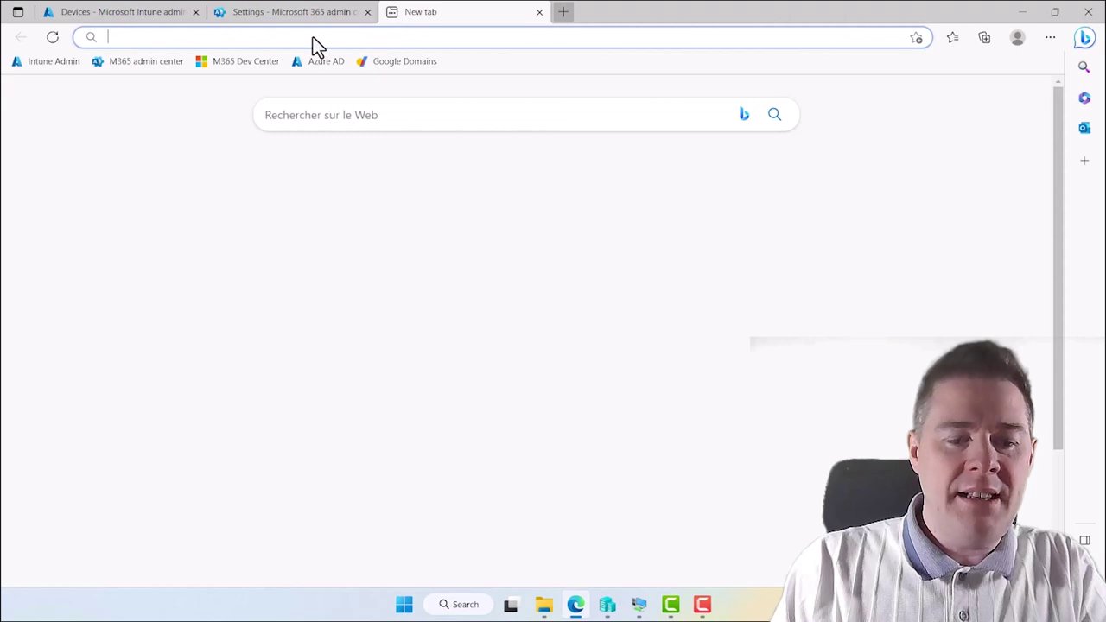
text(https://www.math.uh.edu/mathonline/JavaTest/JavaTestPage.htm)
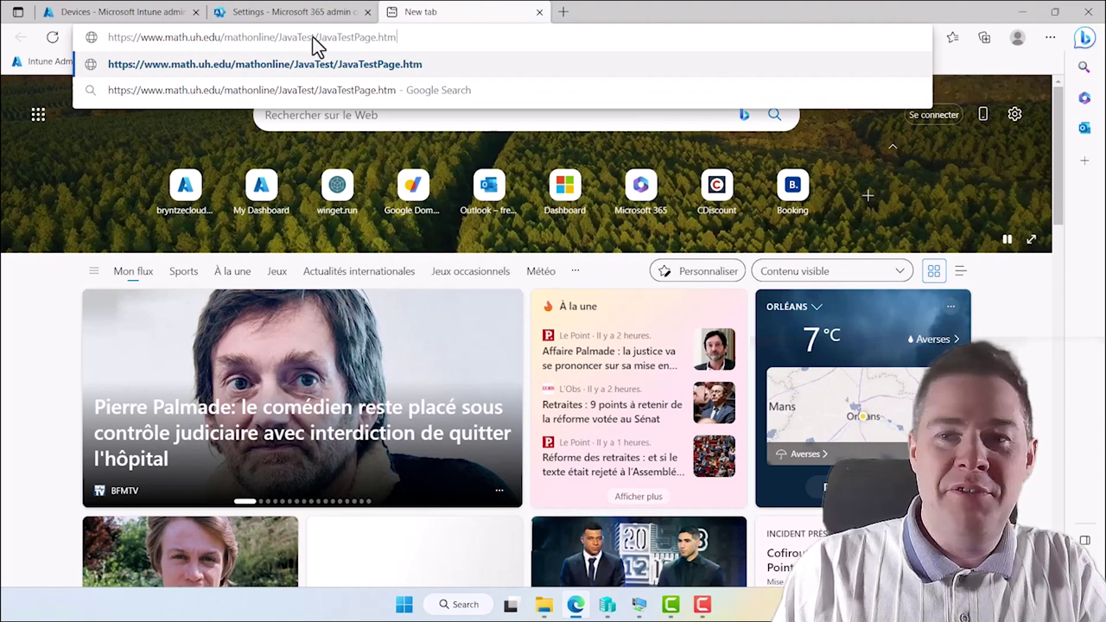
key(Return)
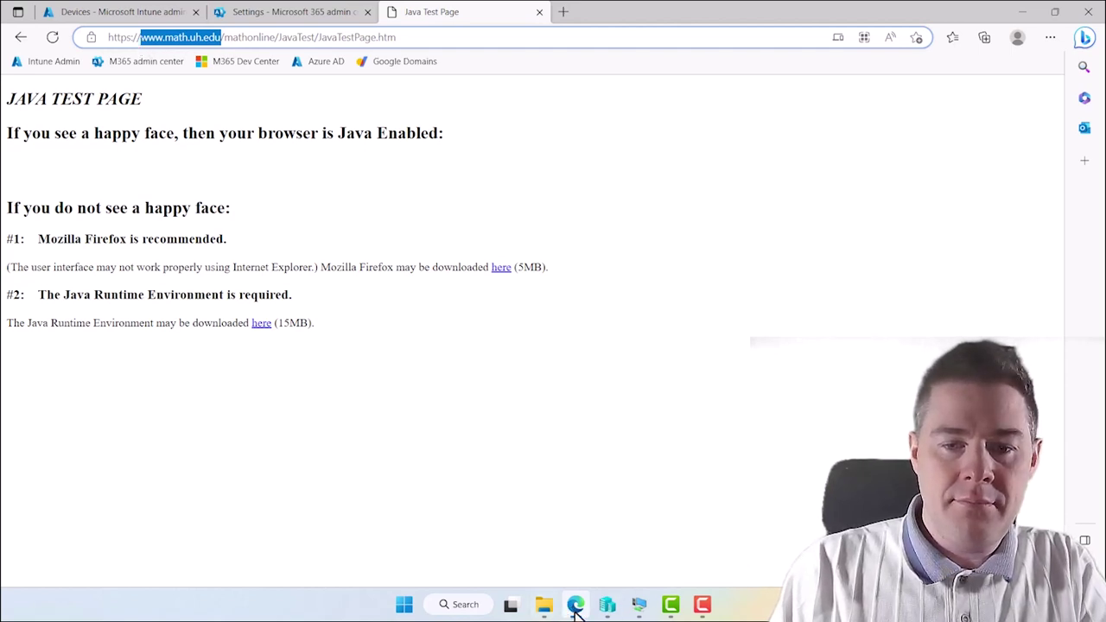
click(292, 12)
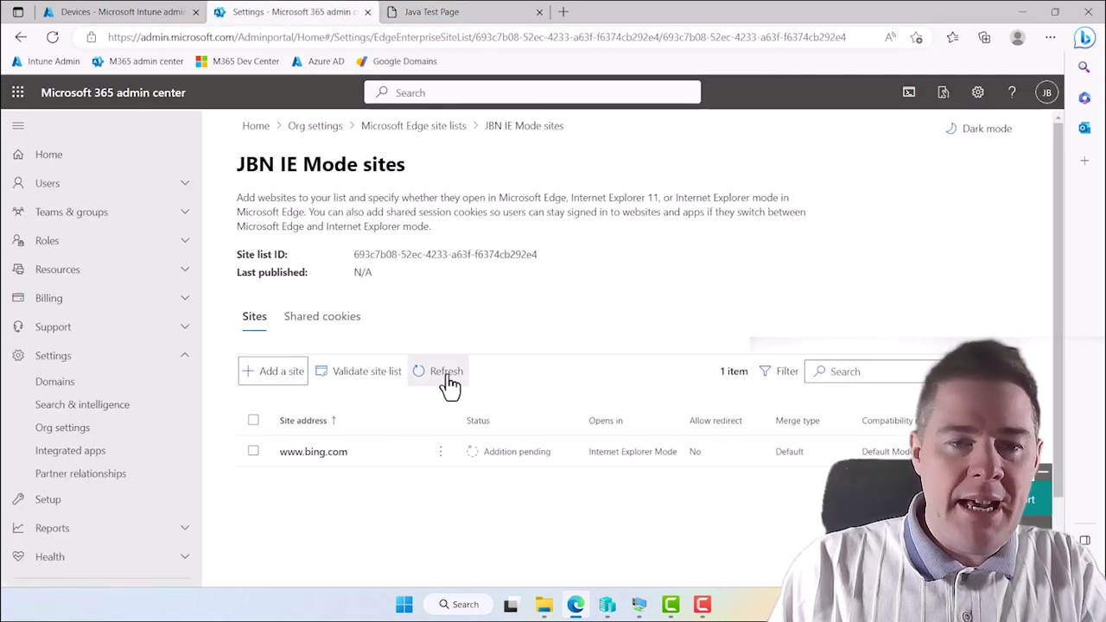
click(281, 374)
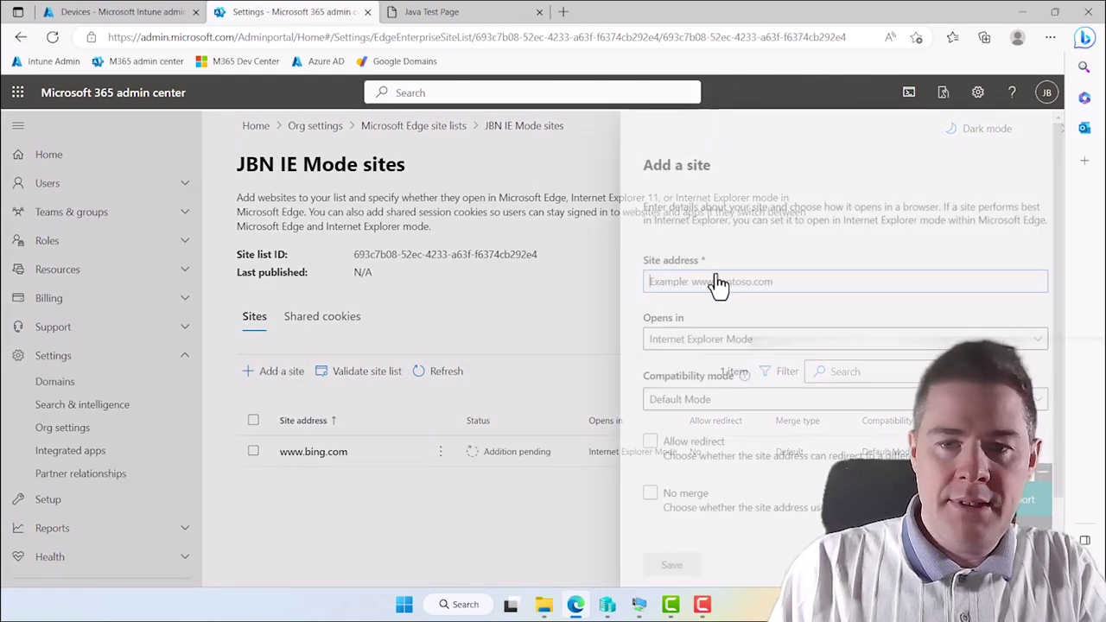
text(www.math.uh.edu)
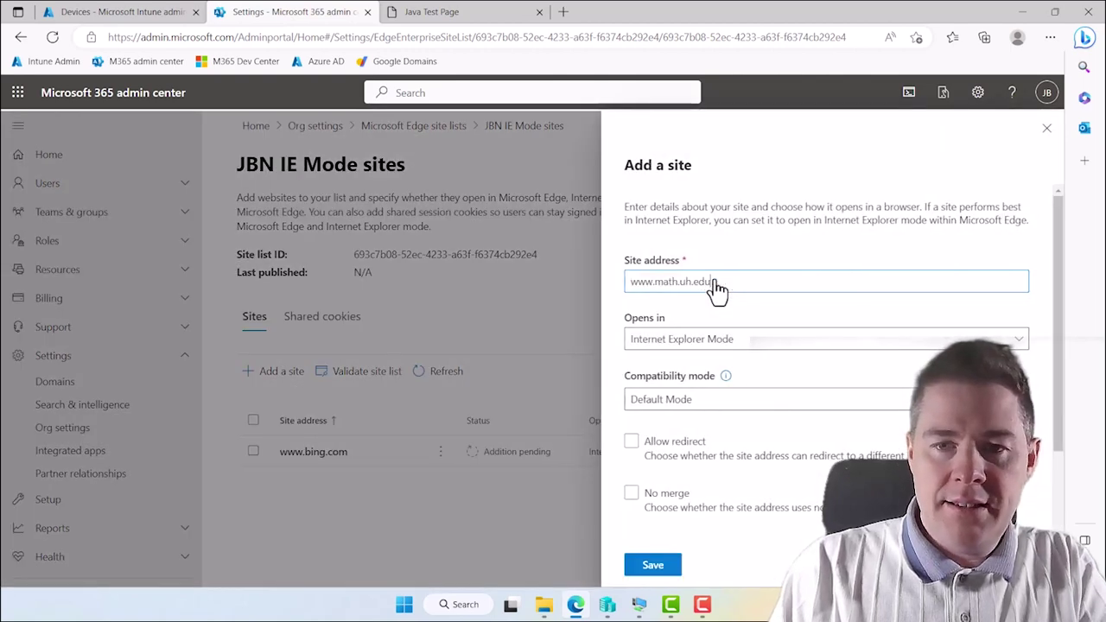
click(661, 566)
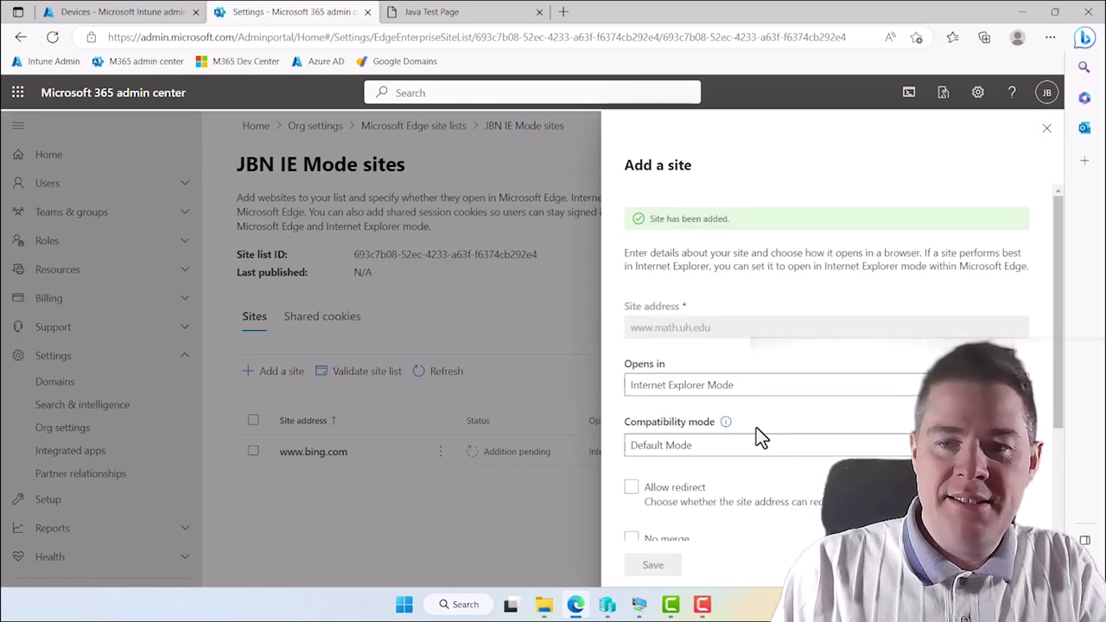
click(1047, 128)
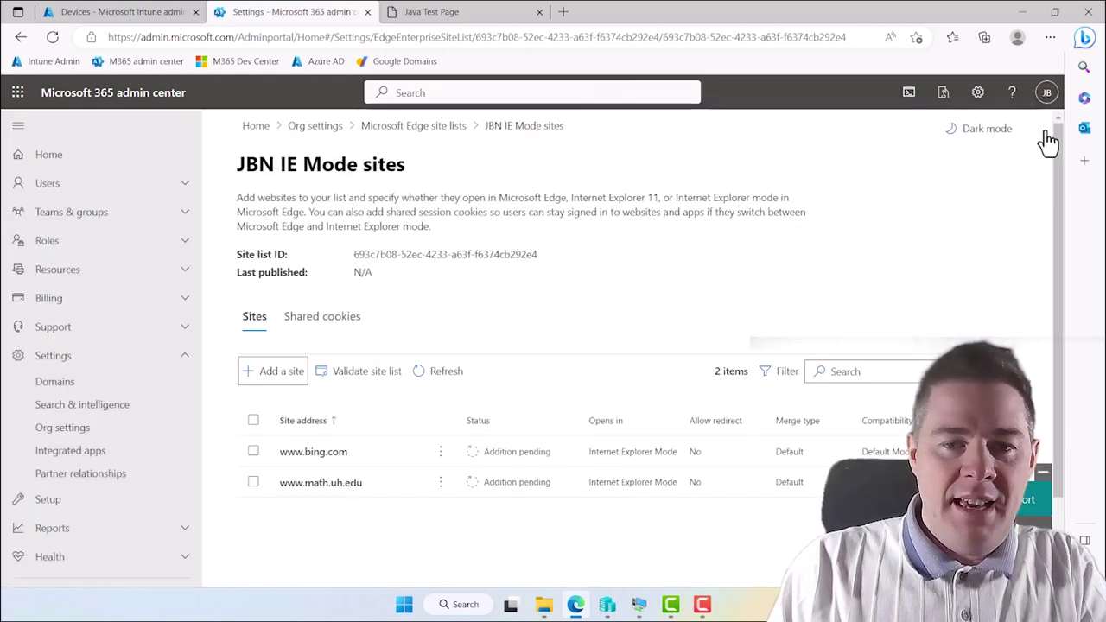
Step: Add intranet.jbn.bryntze.cloud to the site list, opening in Internet Explorer Mode with compatibility mode Default Mode
click(284, 387)
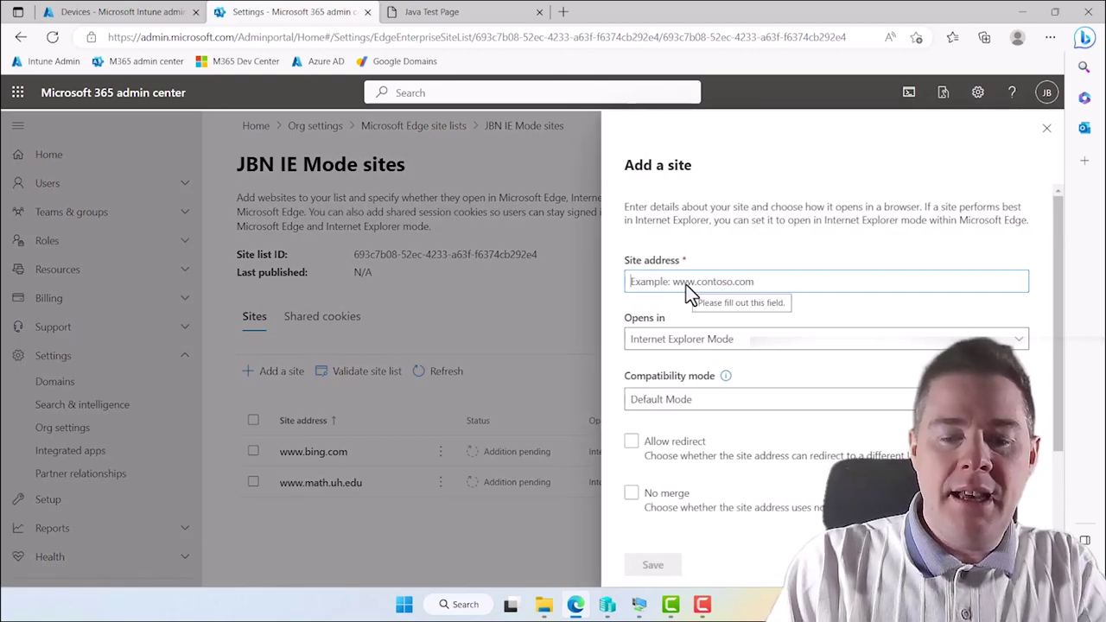
text(intranet)
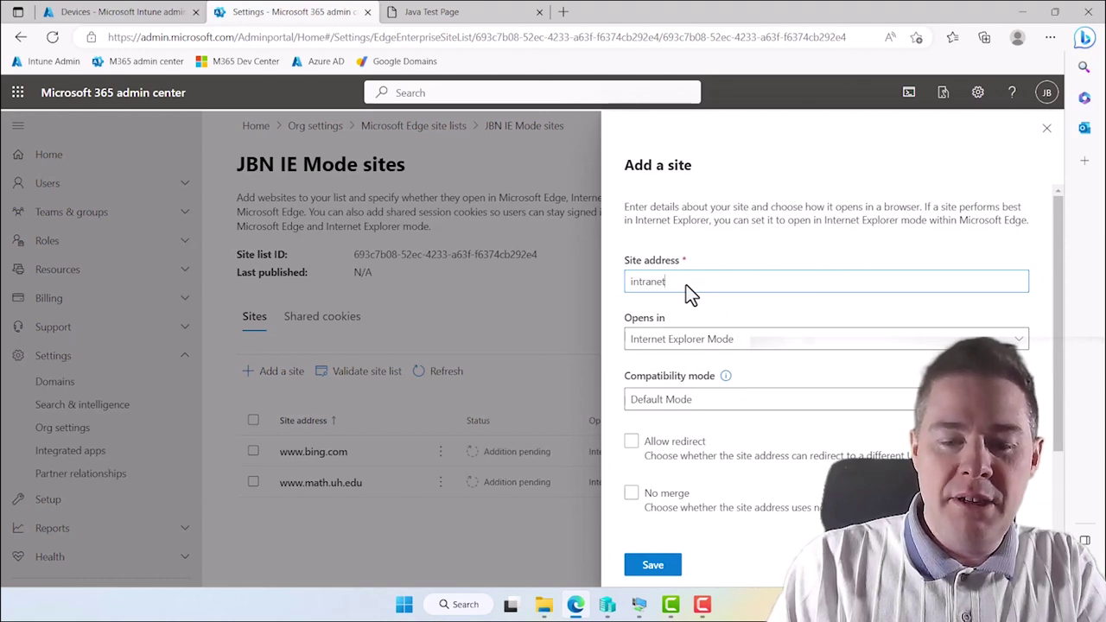
text(.jbn)
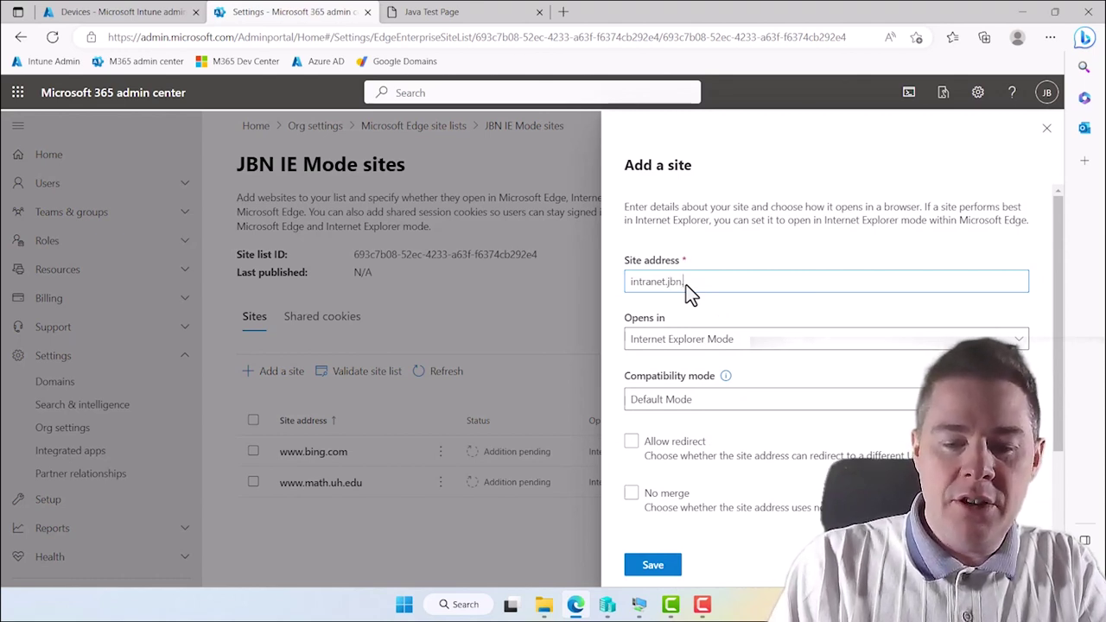
text(.)
text(bryntze.C)
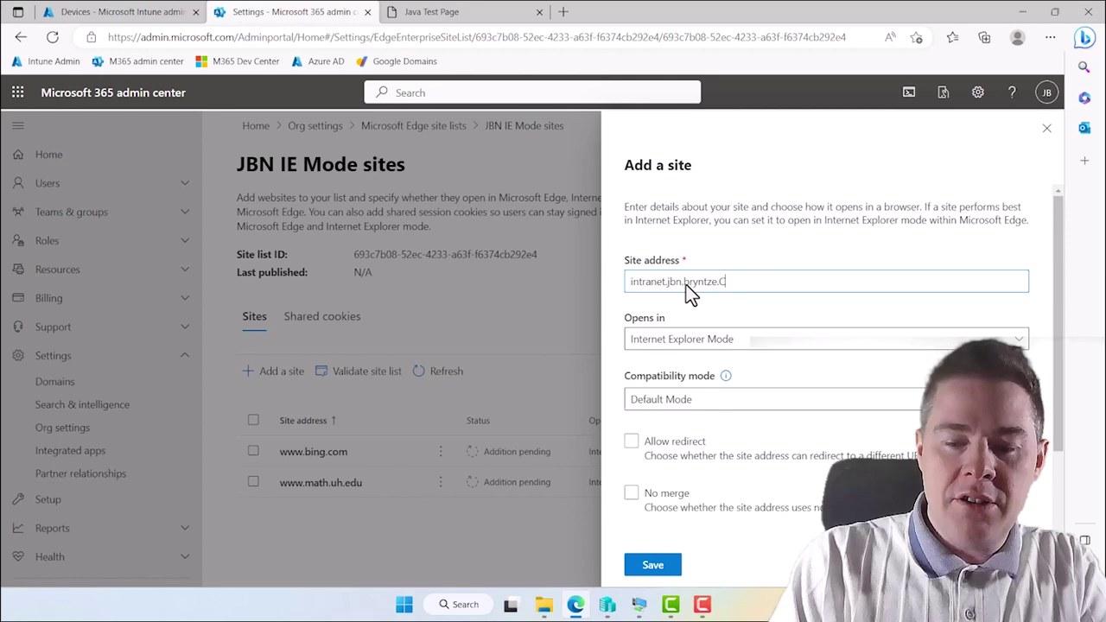
text(loud)
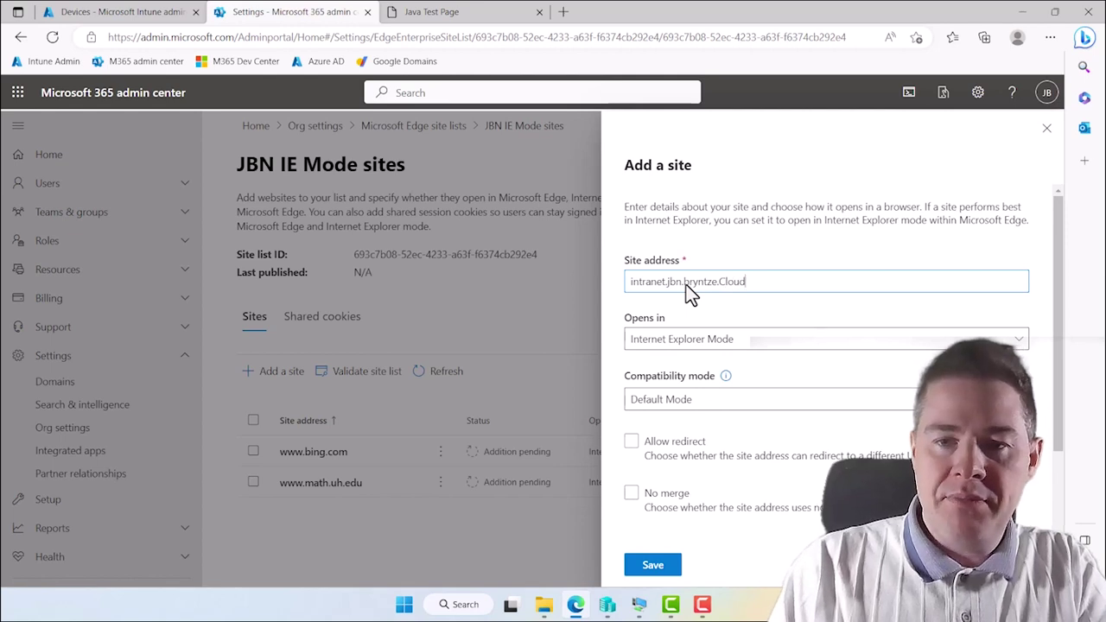
click(773, 359)
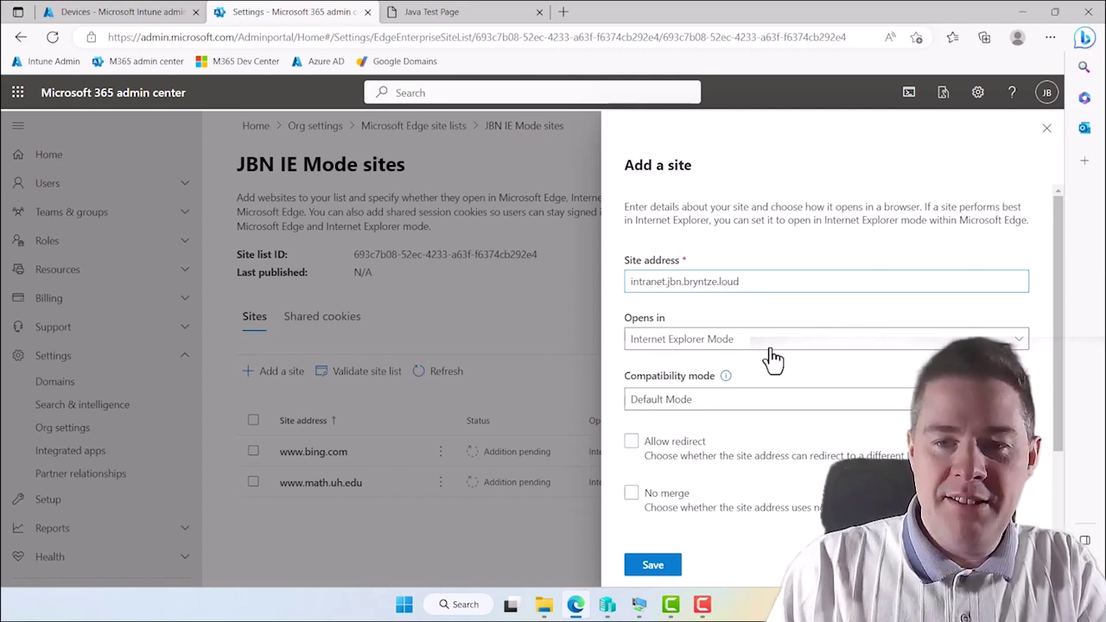
click(655, 564)
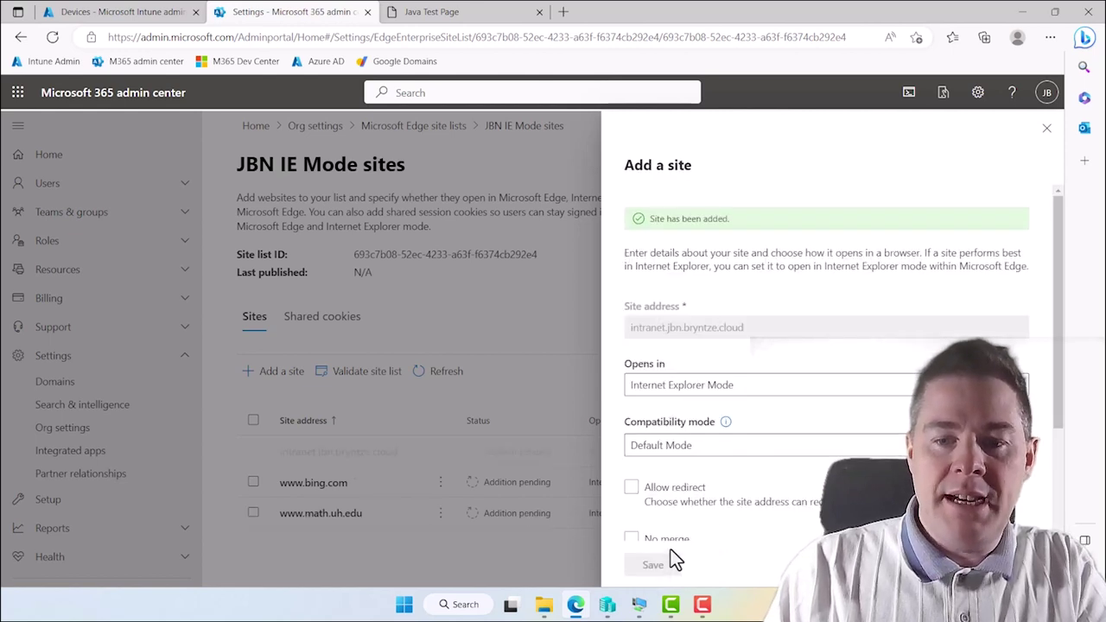
click(1046, 132)
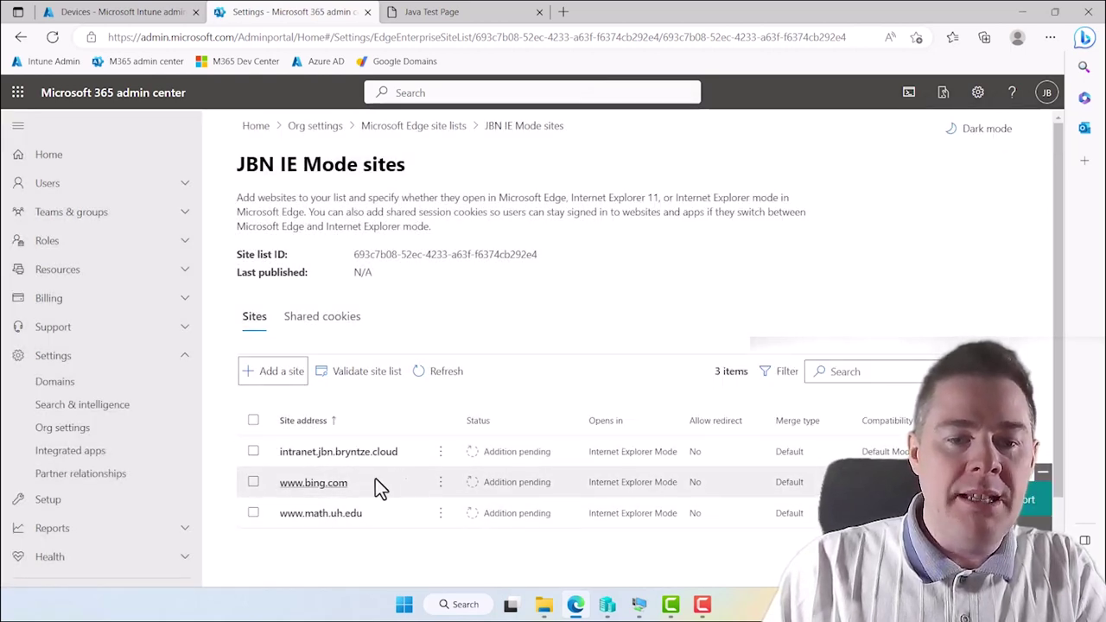
Step: Validate the sites in the JBN IE Mode sites list and publish the list as version 1
click(367, 378)
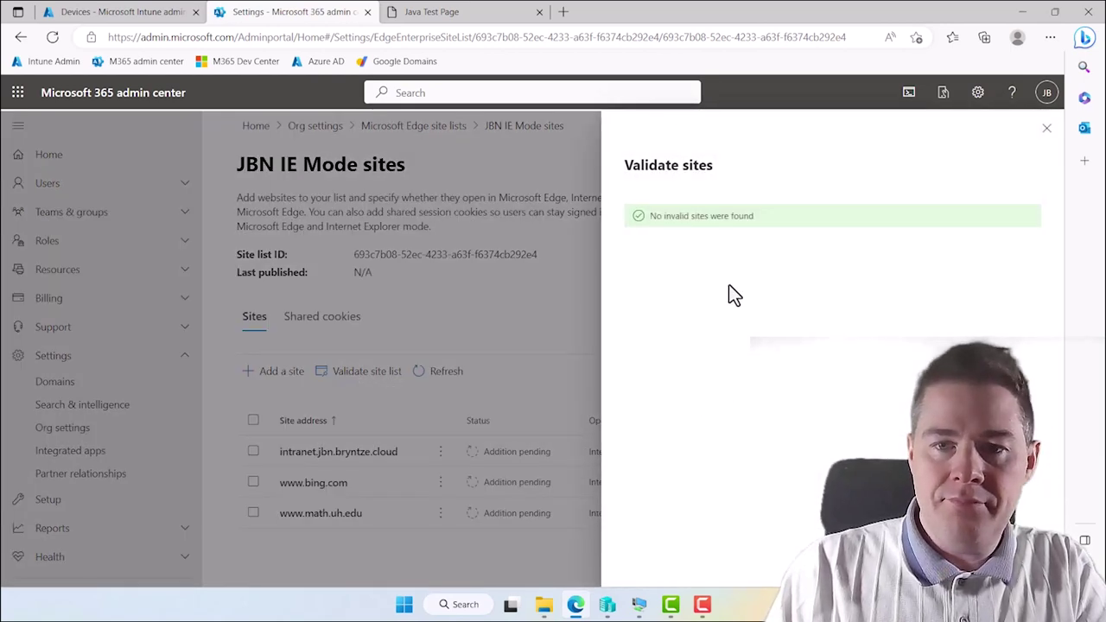
click(1047, 129)
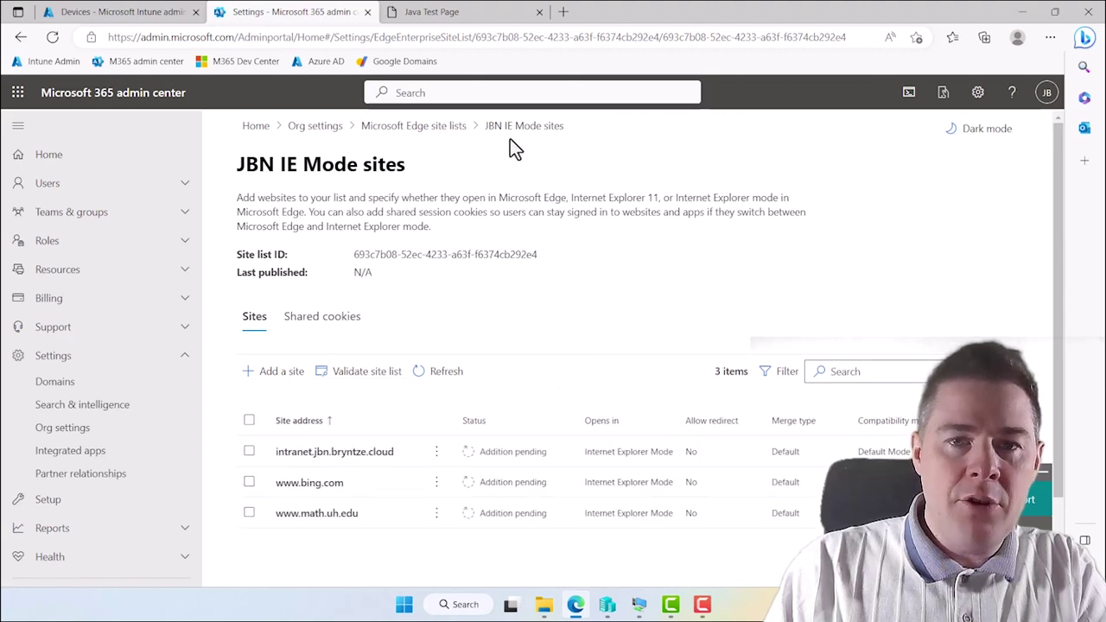
click(432, 129)
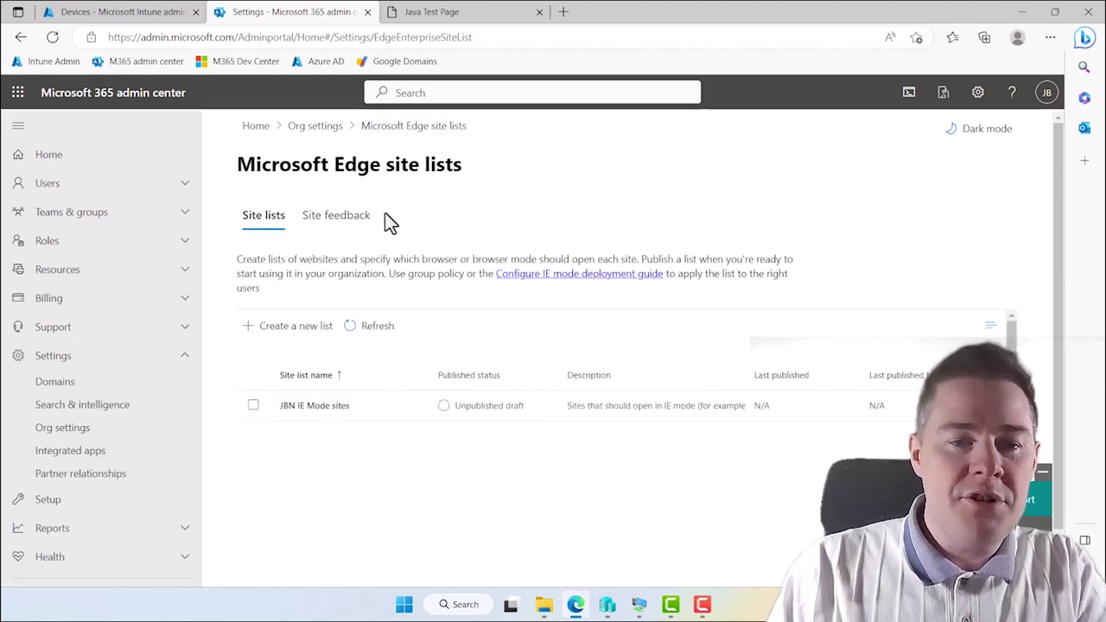
click(253, 408)
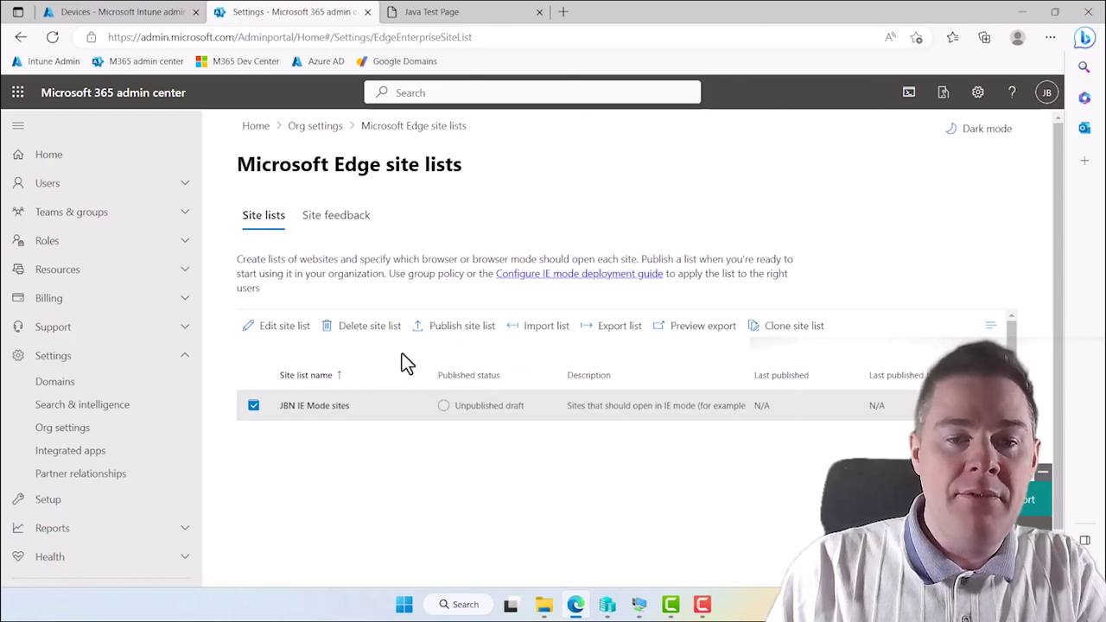
click(453, 335)
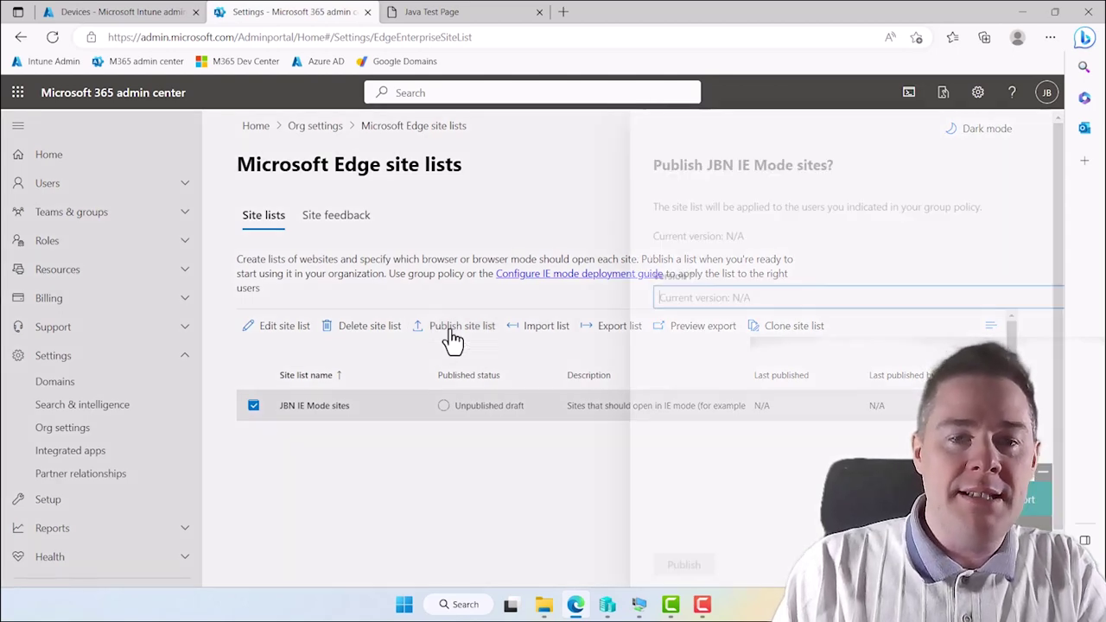
text(1)
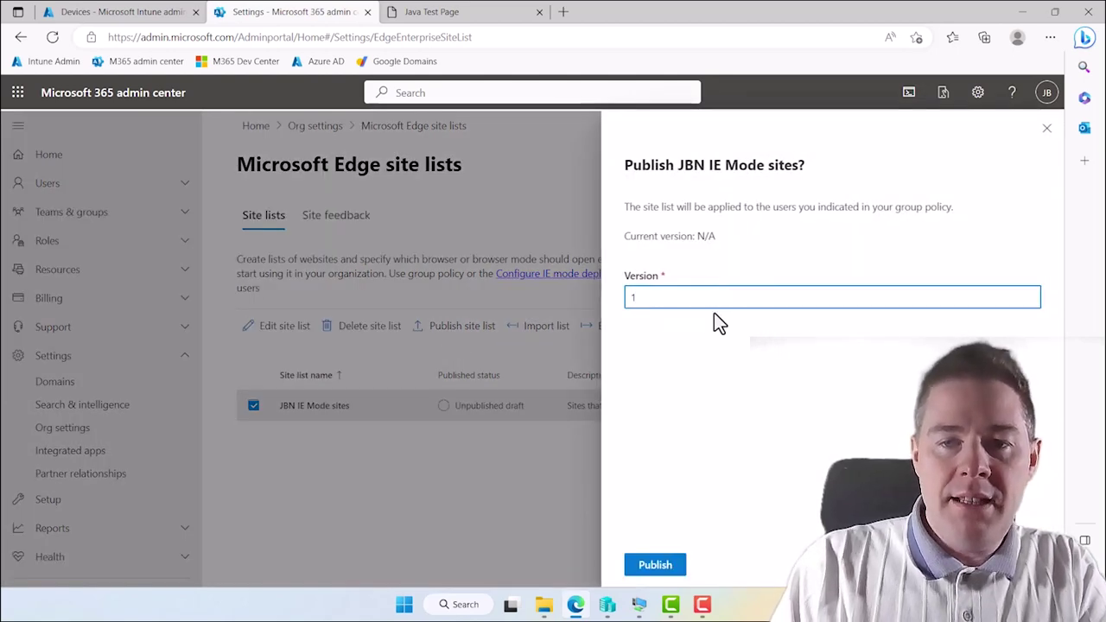
click(661, 572)
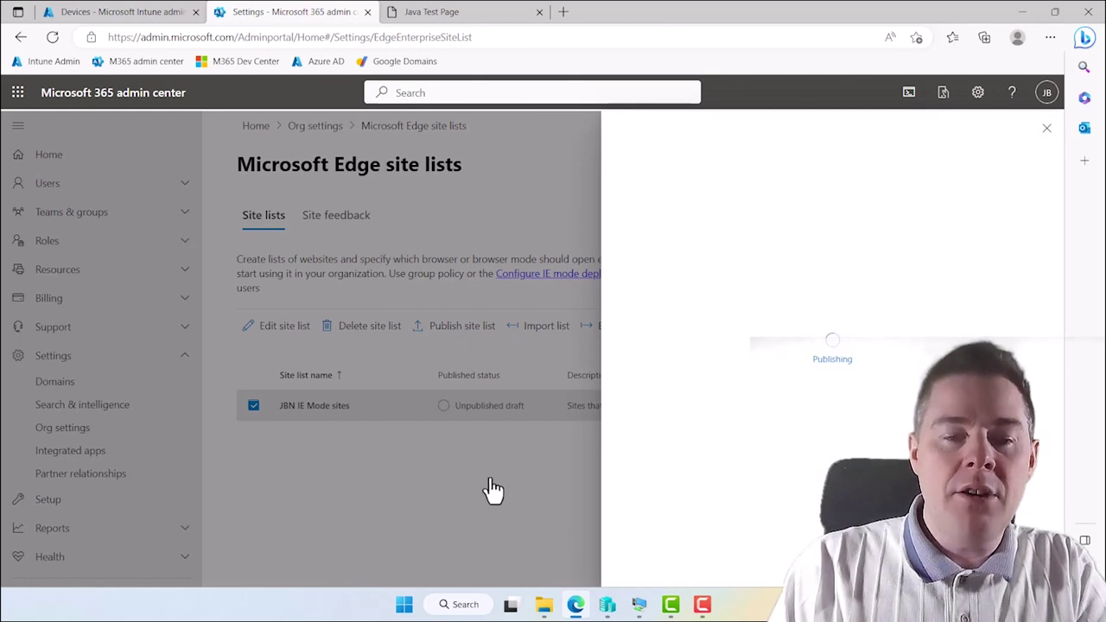
click(1046, 130)
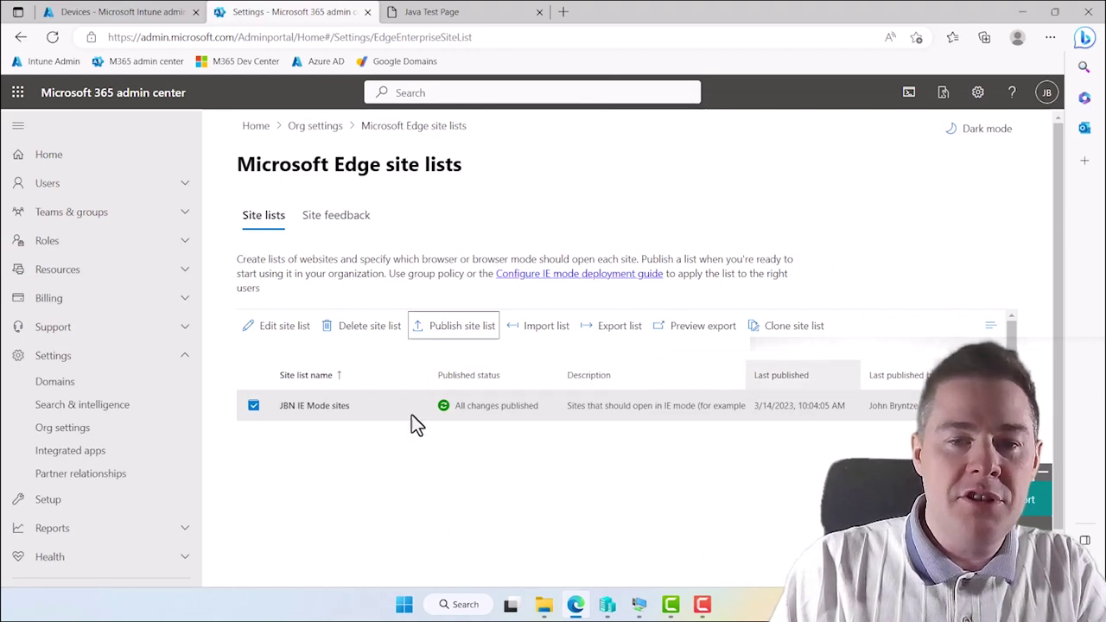
Step: Open the published JBN IE Mode sites list and copy its site list ID
click(320, 410)
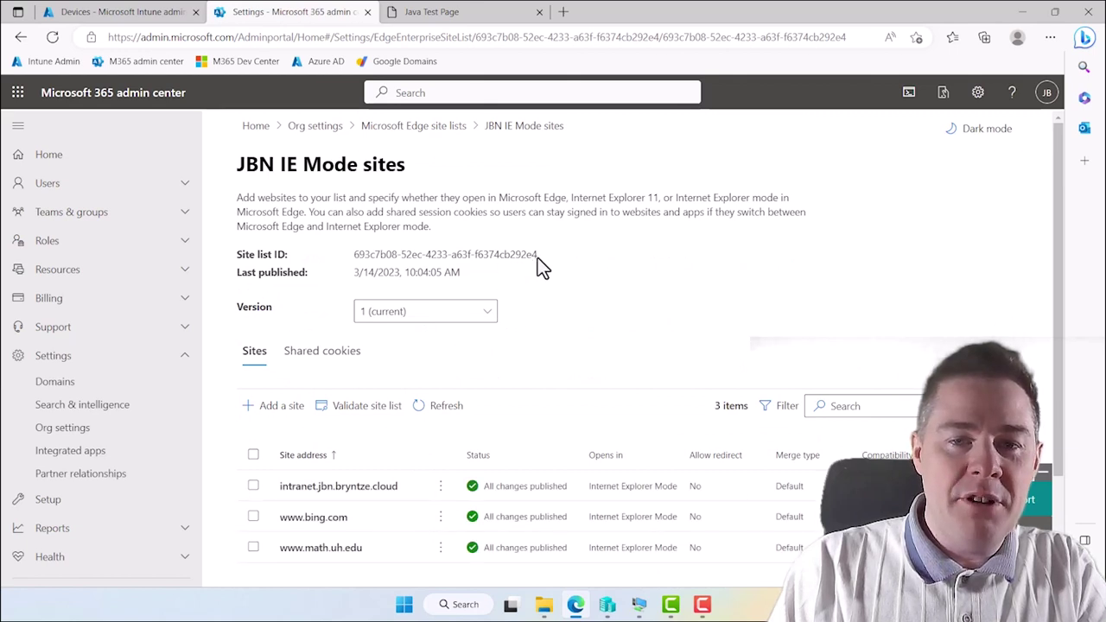
drag(537, 257, 338, 256)
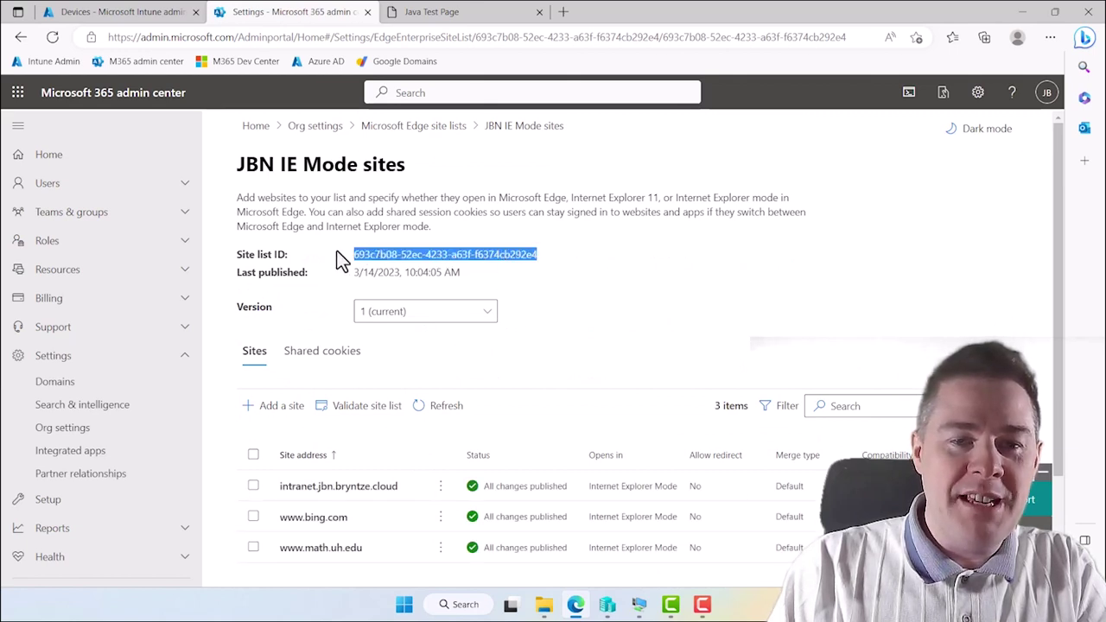
right_click(501, 257)
click(534, 264)
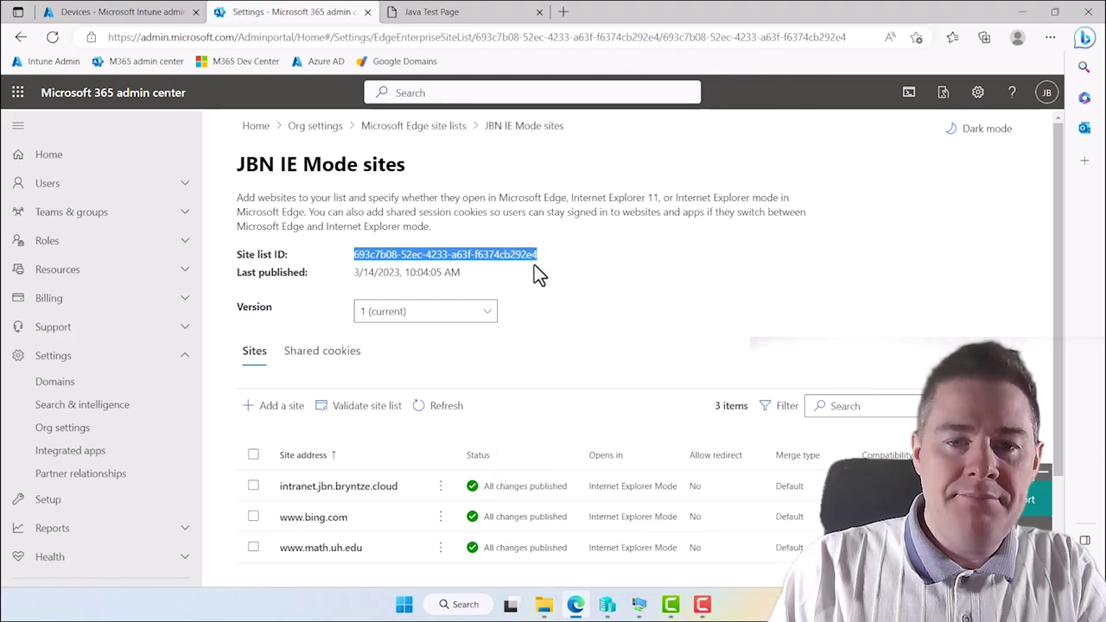
click(568, 243)
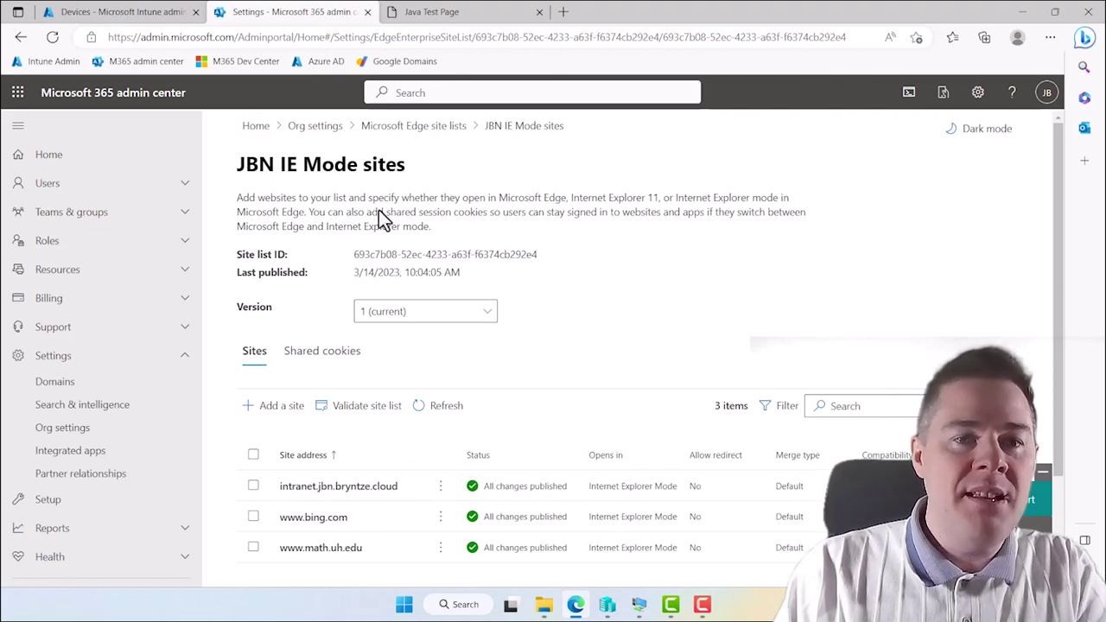
Step: Switch to the Microsoft Intune admin center and open the configuration profiles for Windows devices
click(113, 12)
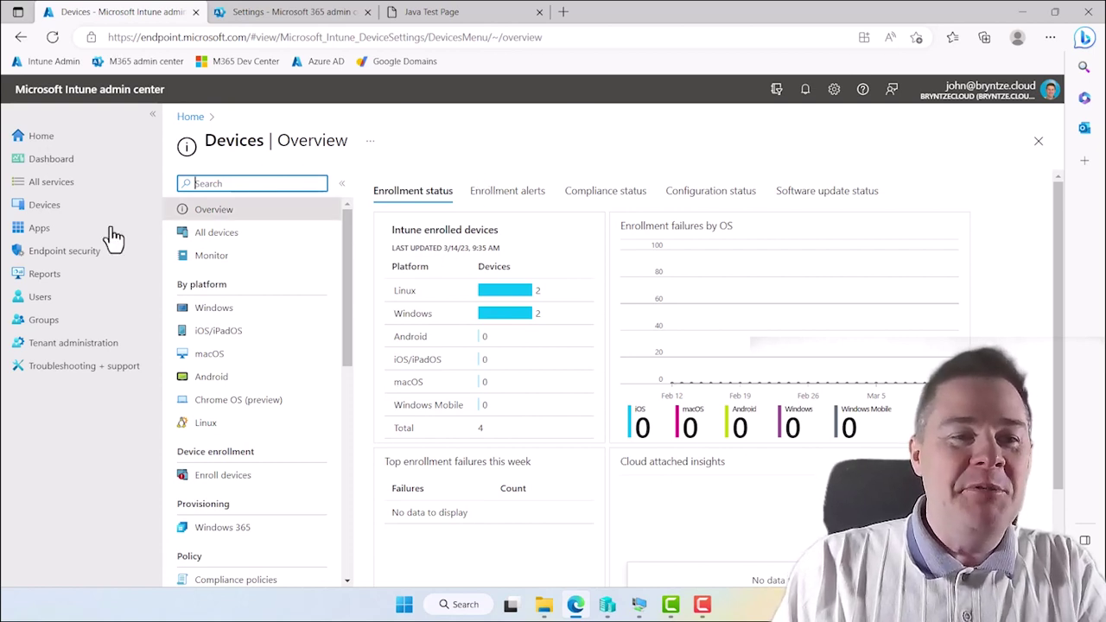
click(52, 213)
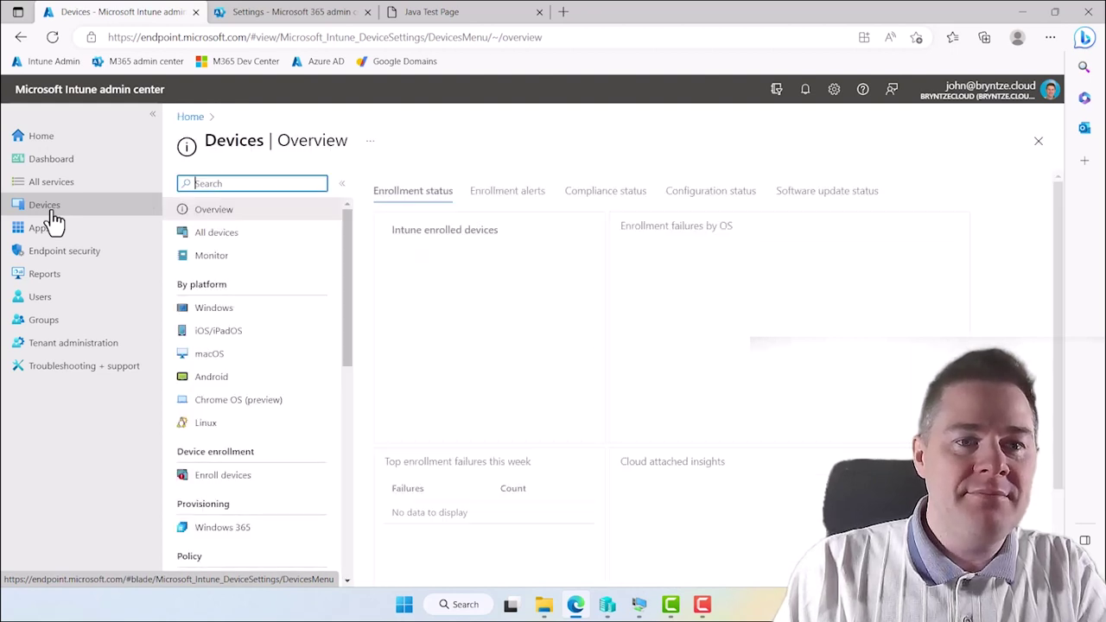
click(205, 316)
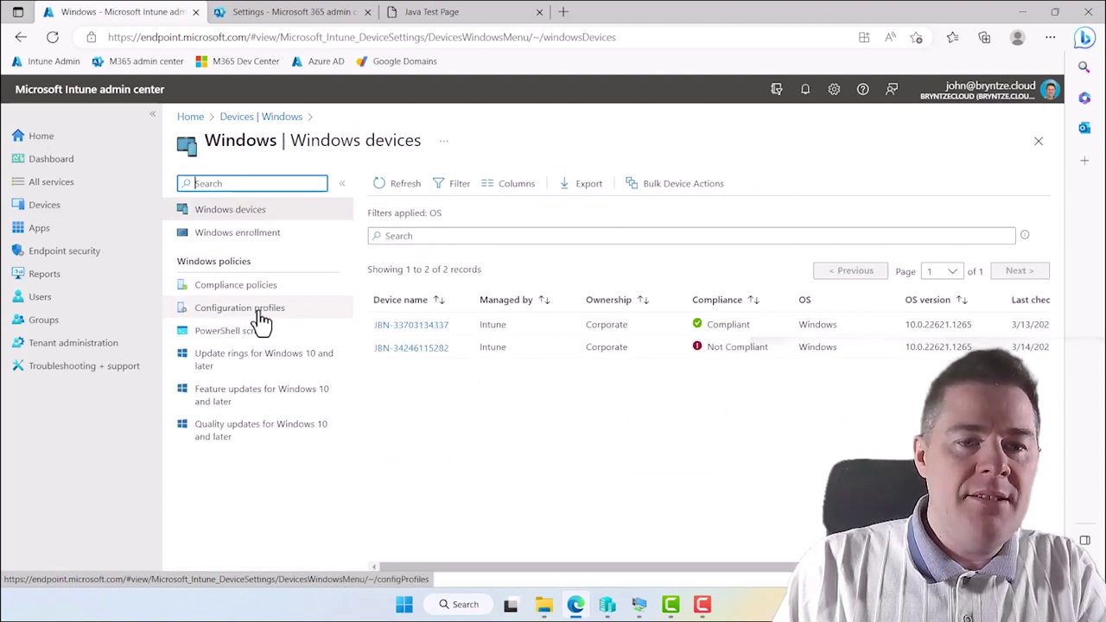
click(261, 312)
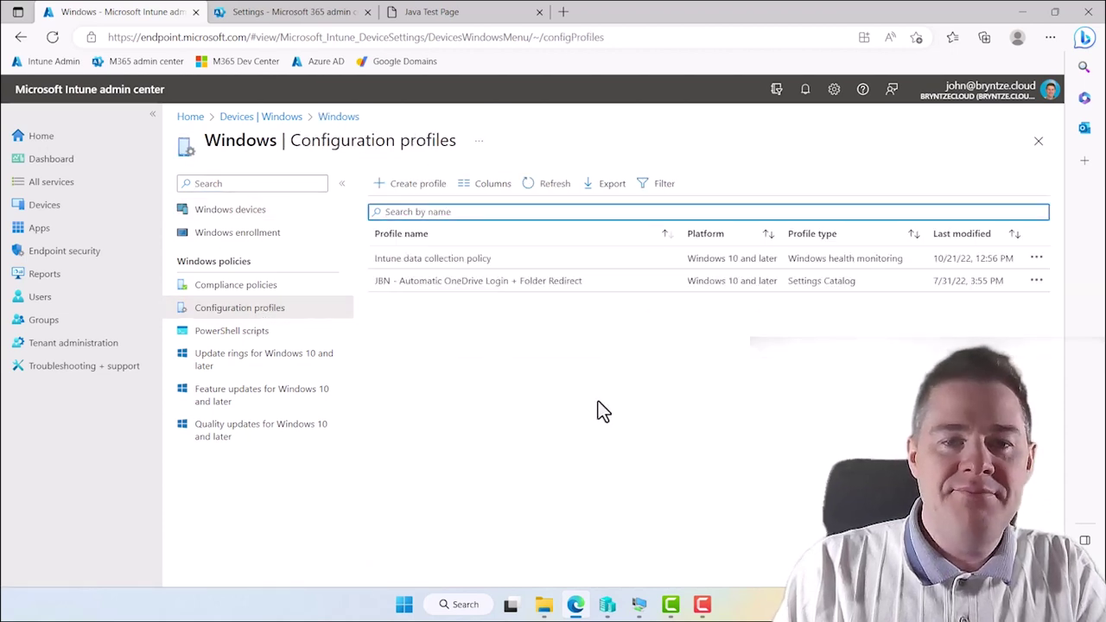
Step: Start a new configuration profile for the Windows 10 and later platform with the Settings catalog profile type
click(413, 196)
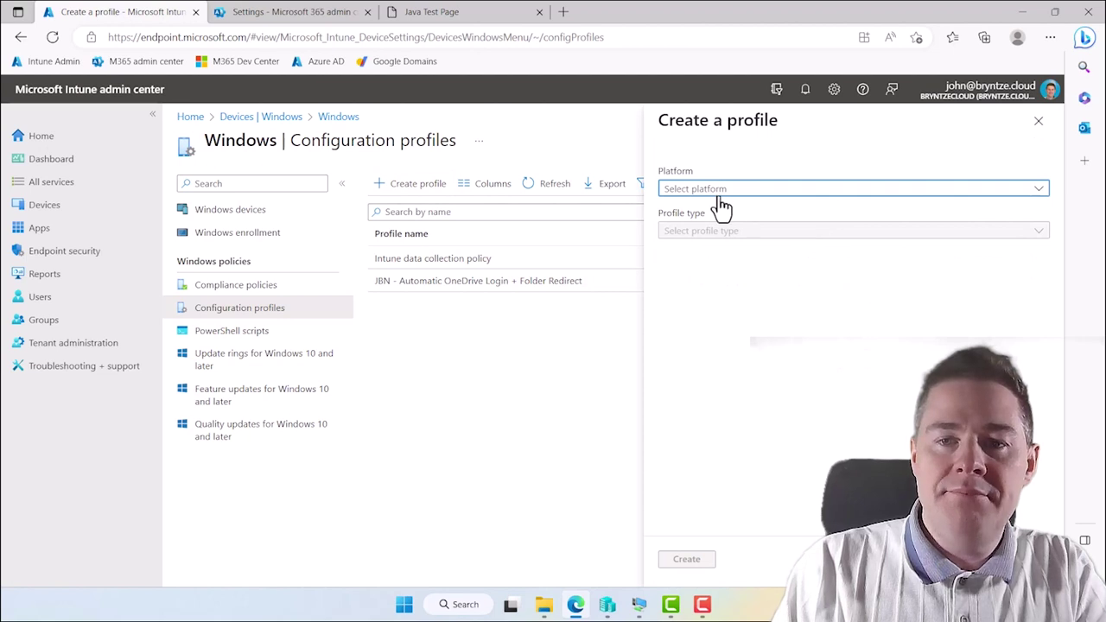
click(710, 195)
click(700, 218)
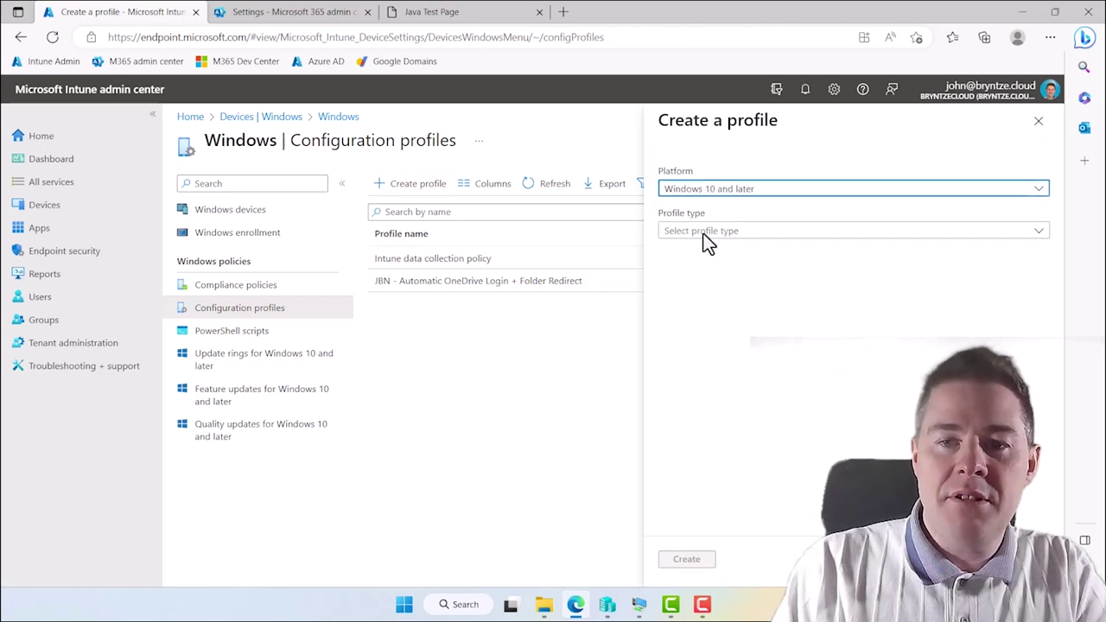
click(703, 236)
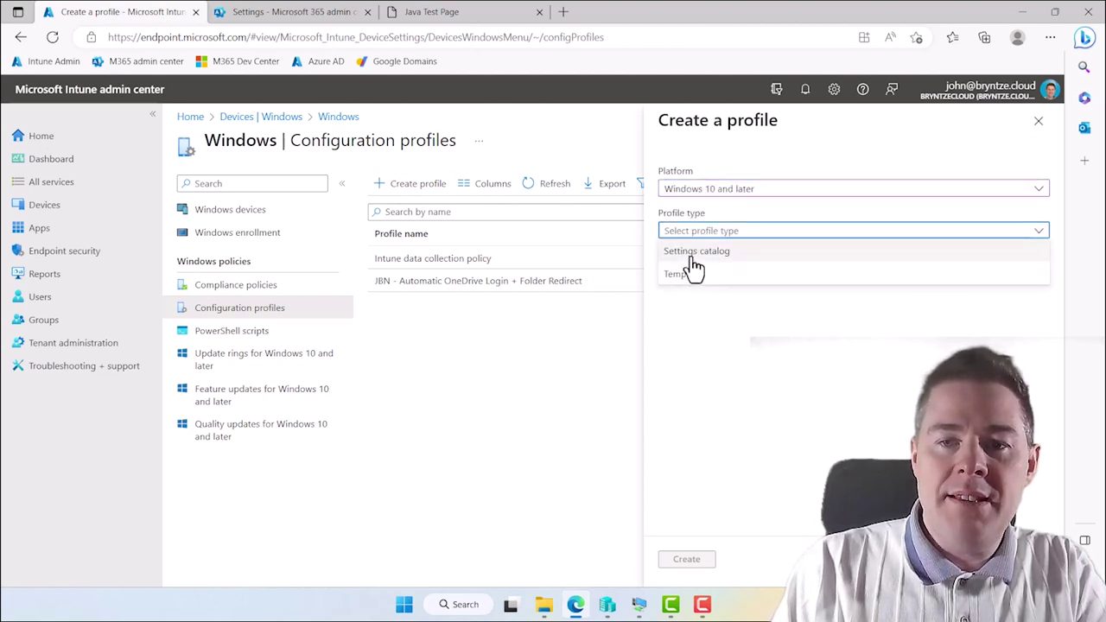
click(692, 256)
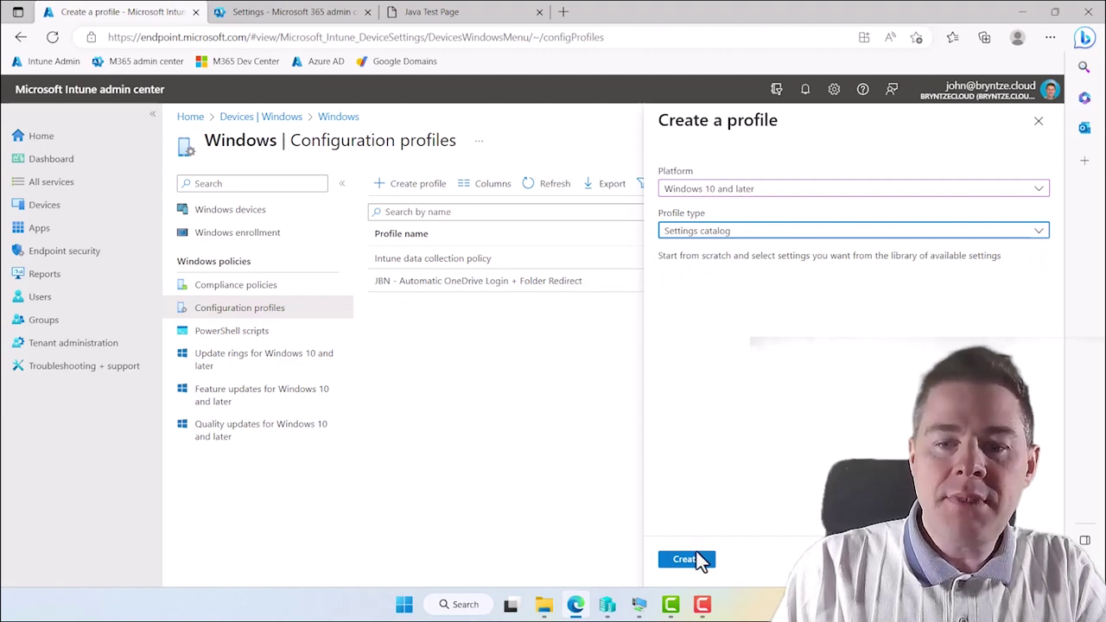
click(689, 562)
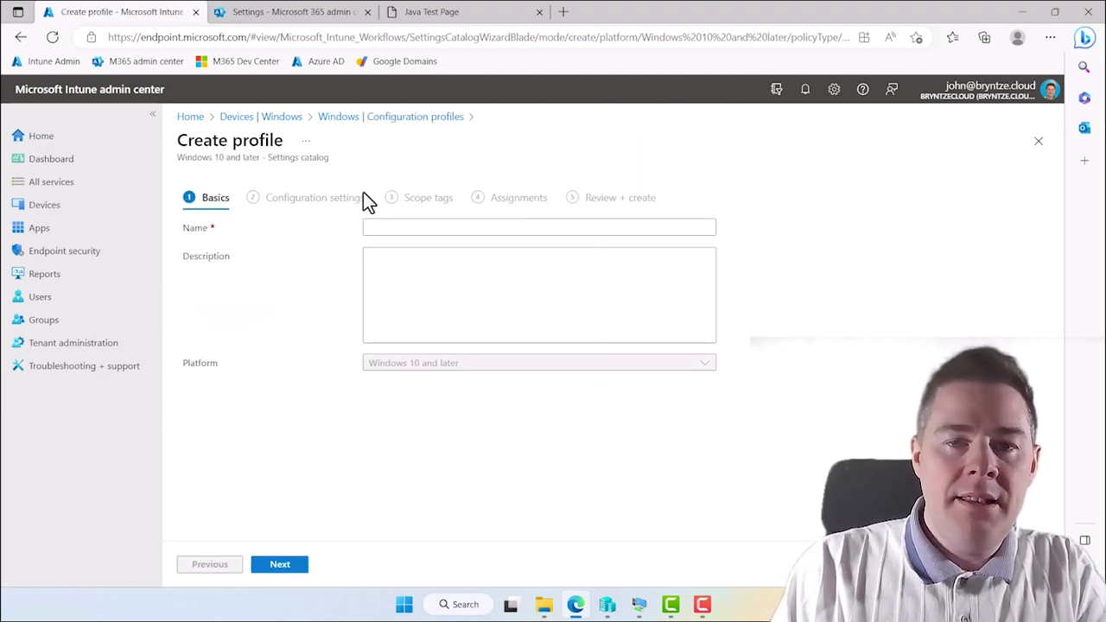
Step: Name the profile "JBN - Edge IE Mode sites", describe it as "Sites that should open in IE Mode when running Edge", and continue to configuration settings
click(389, 226)
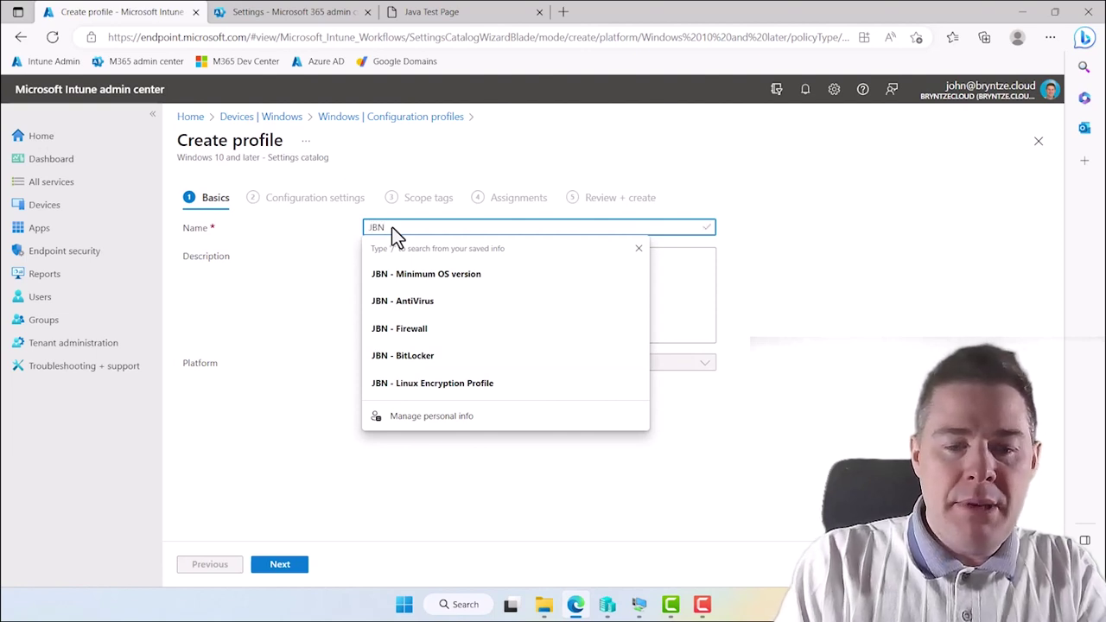
text(JBN -)
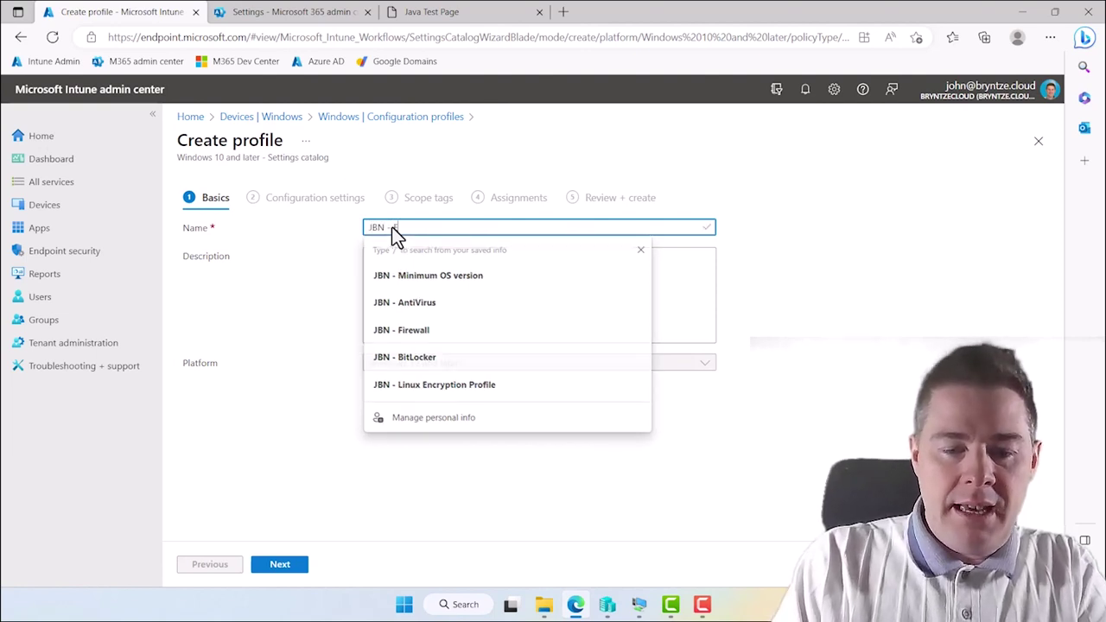
text( Edge IE M)
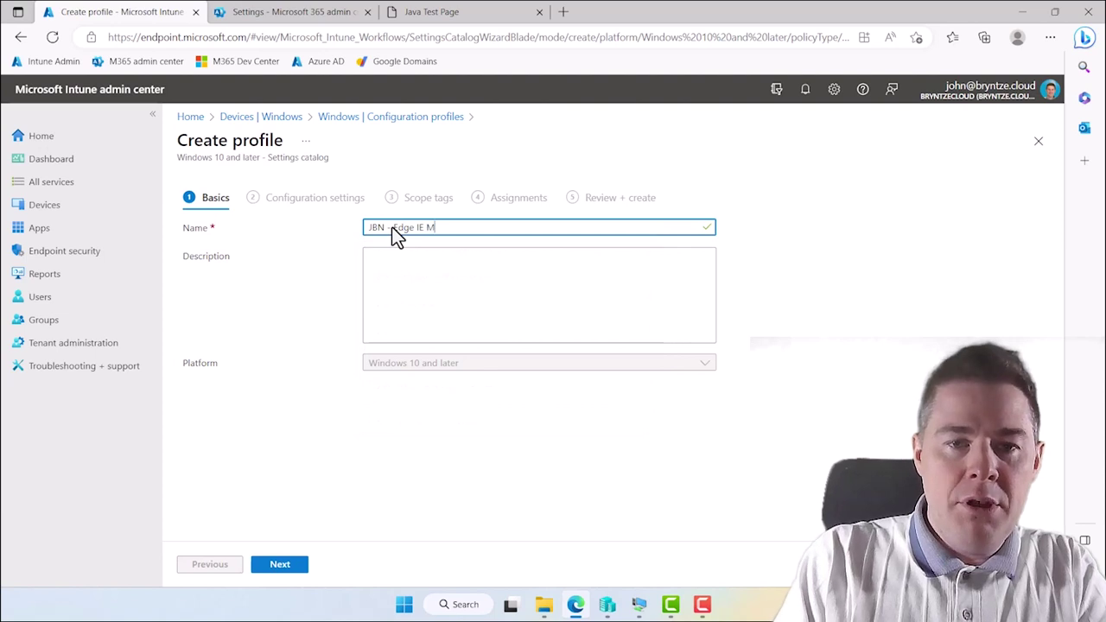
text(ode sites)
key(Tab)
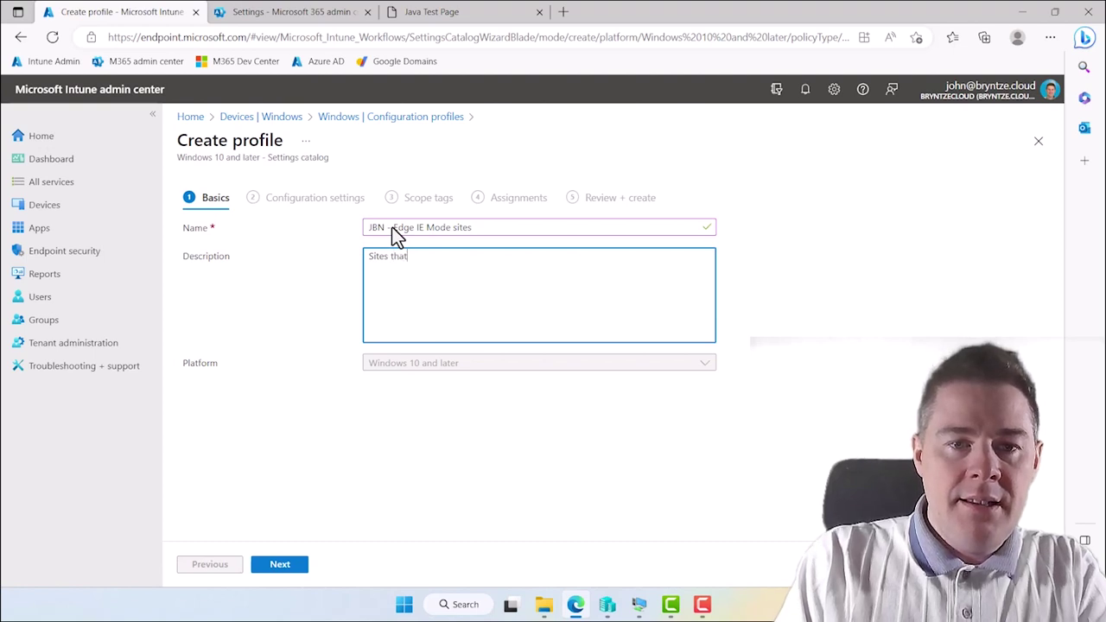
text(Sites that should open i)
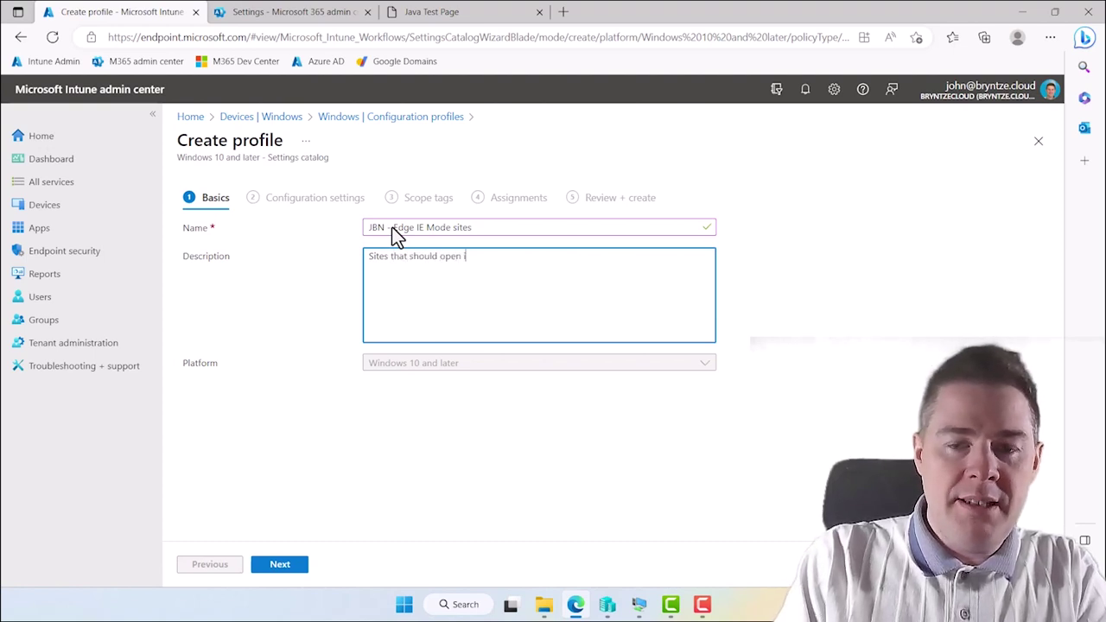
text(n IE Mode wh)
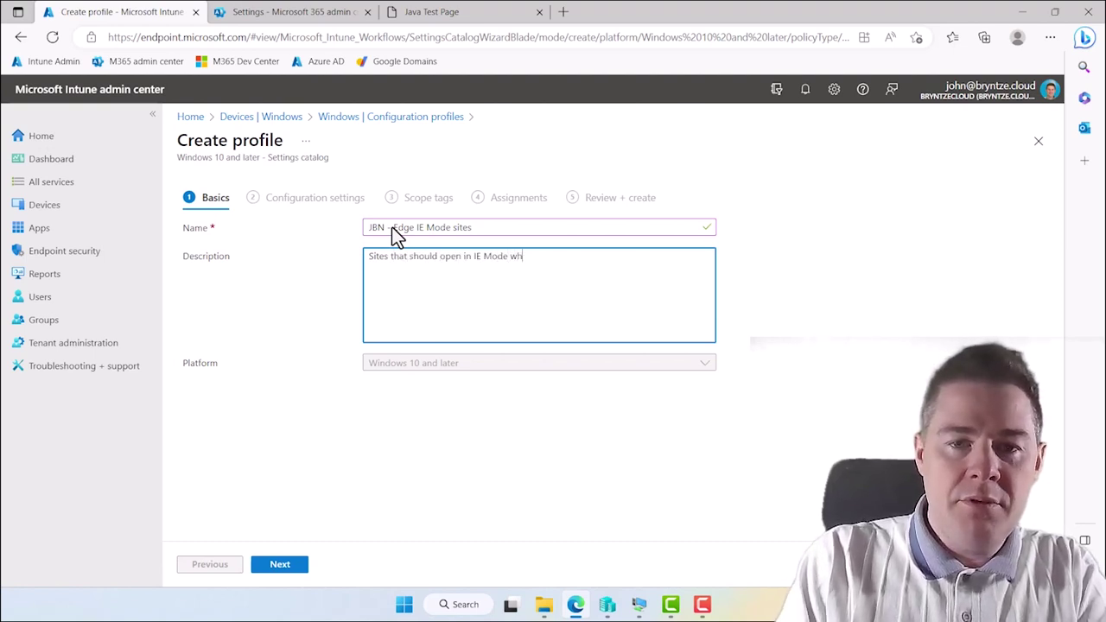
text(en running Edge)
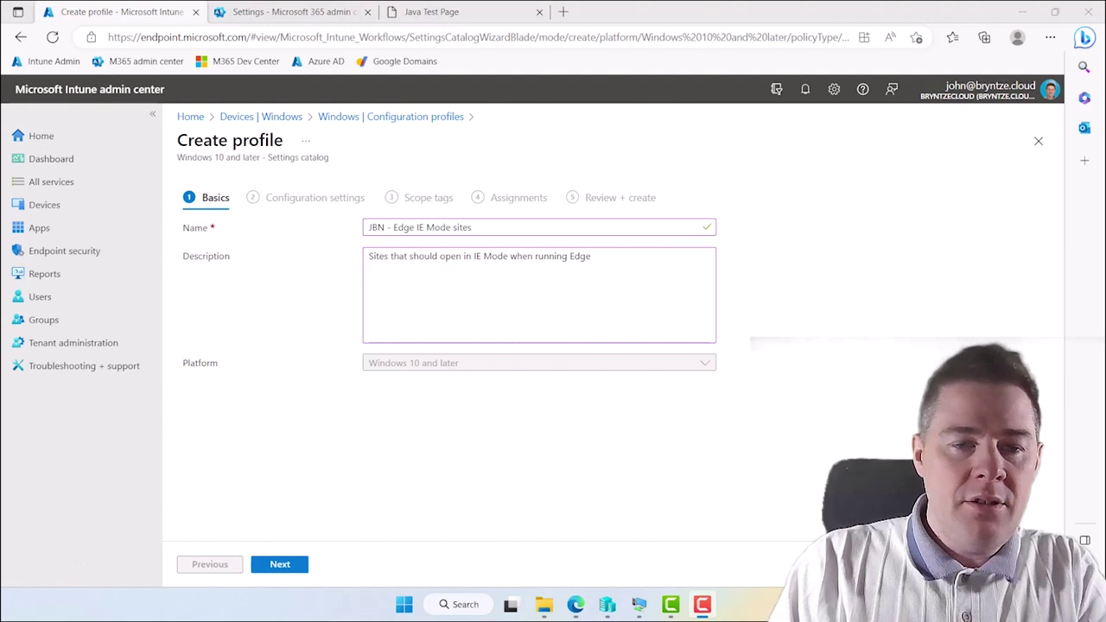
click(282, 565)
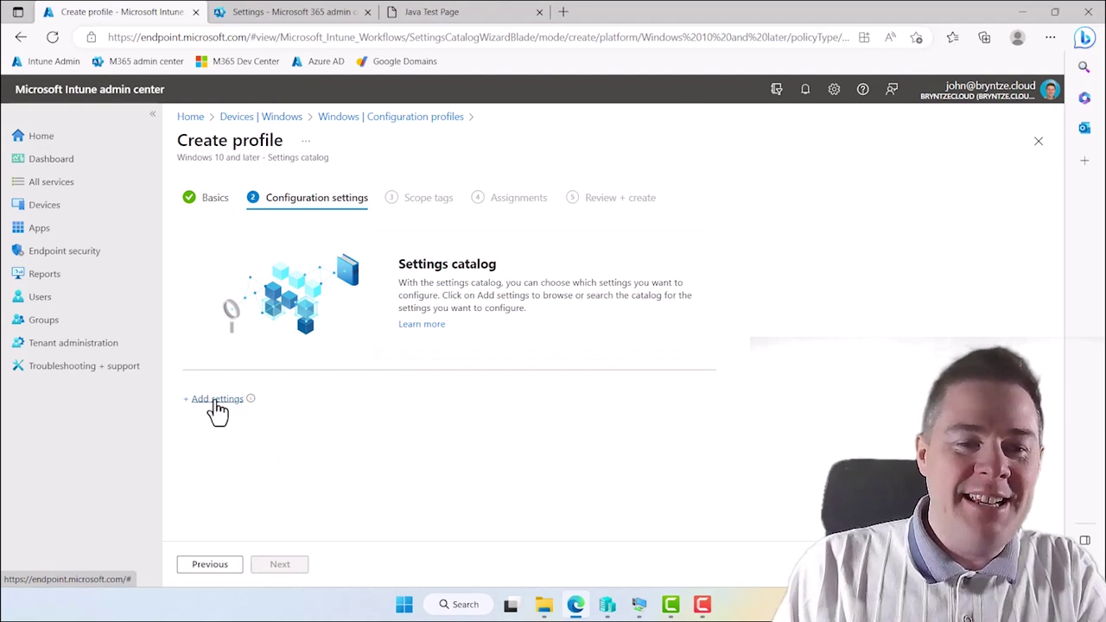
Step: Search the settings catalog for "site list" and add the Microsoft Edge setting Configure the Enterprise Mode Cloud Site List, without the (User) variant
click(216, 399)
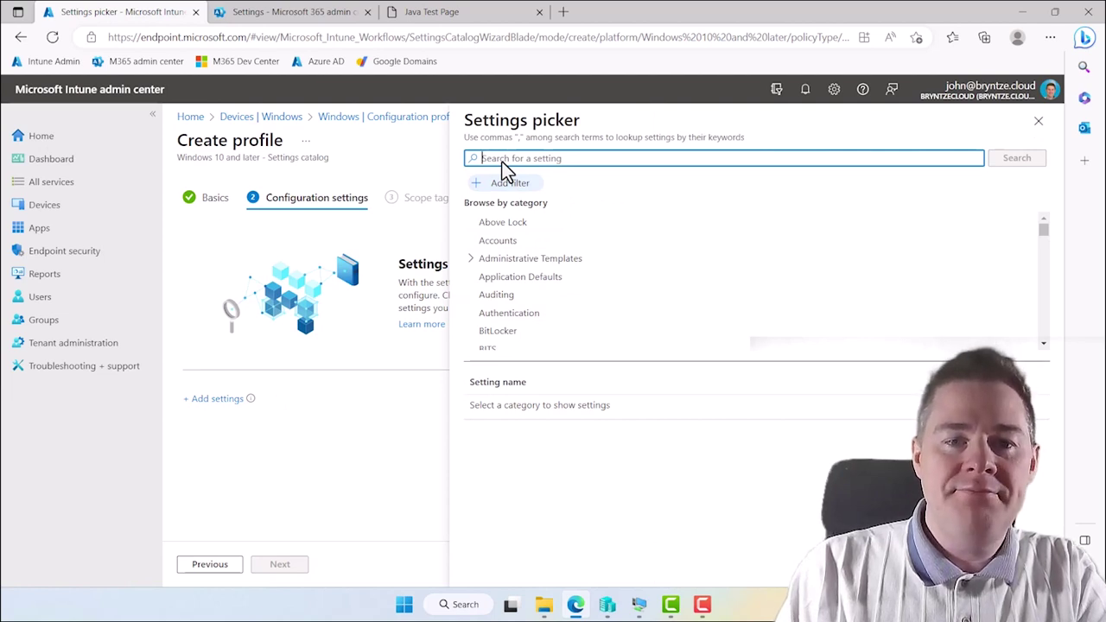
text(s)
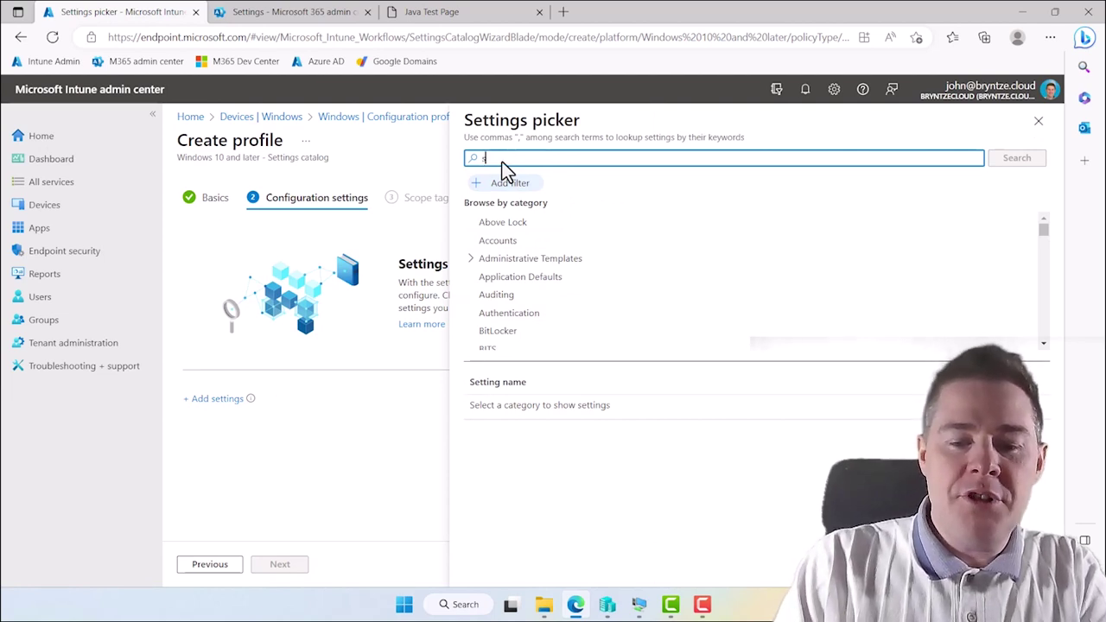
text(ite list)
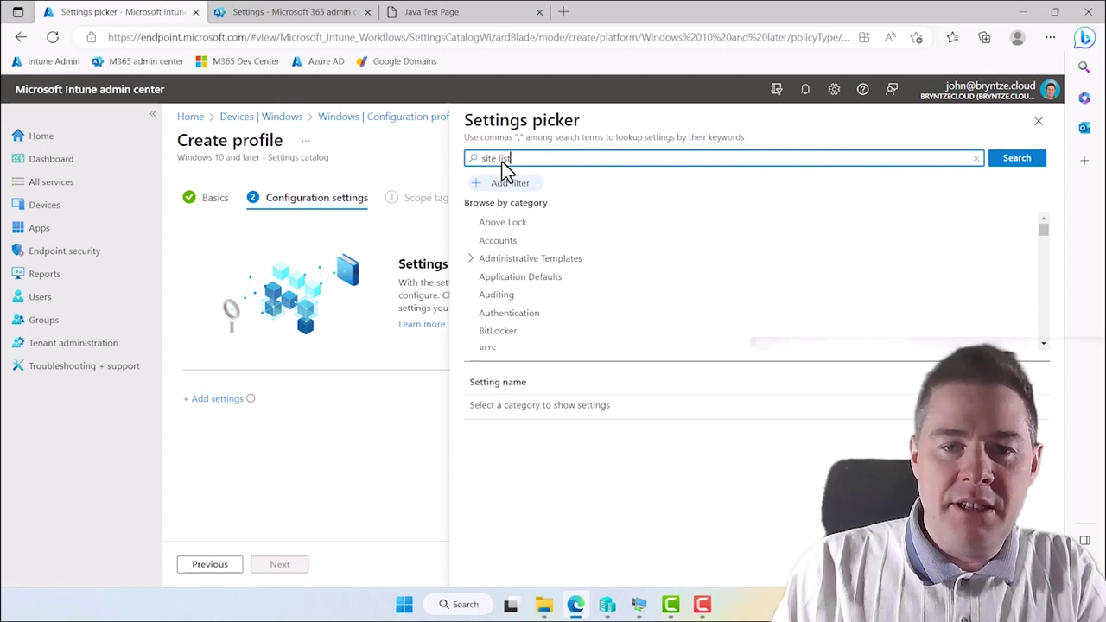
click(269, 419)
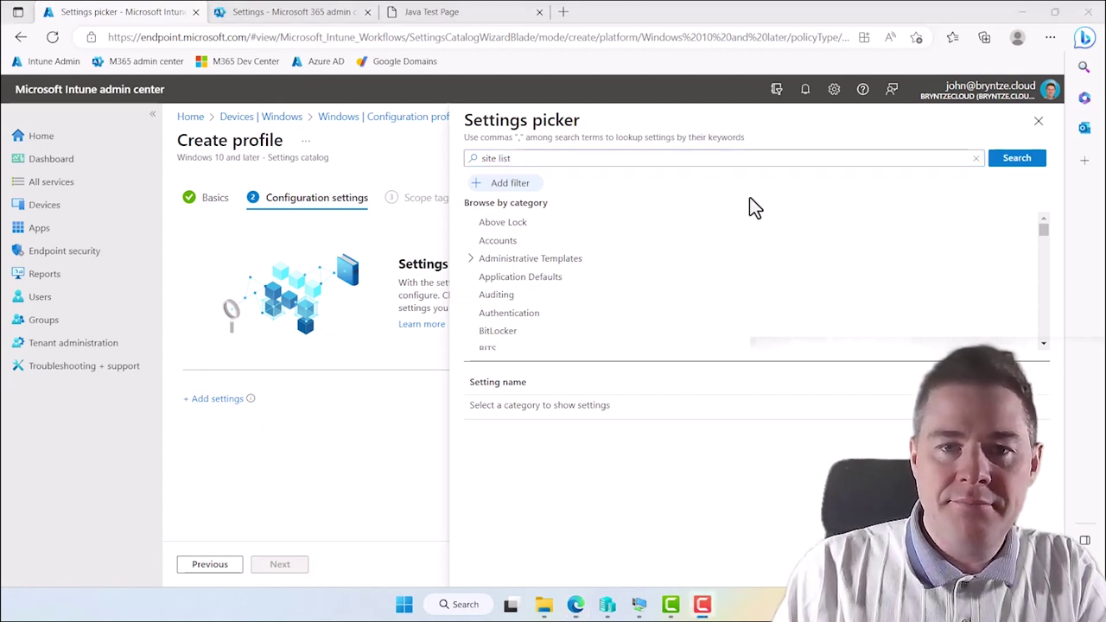
click(1018, 161)
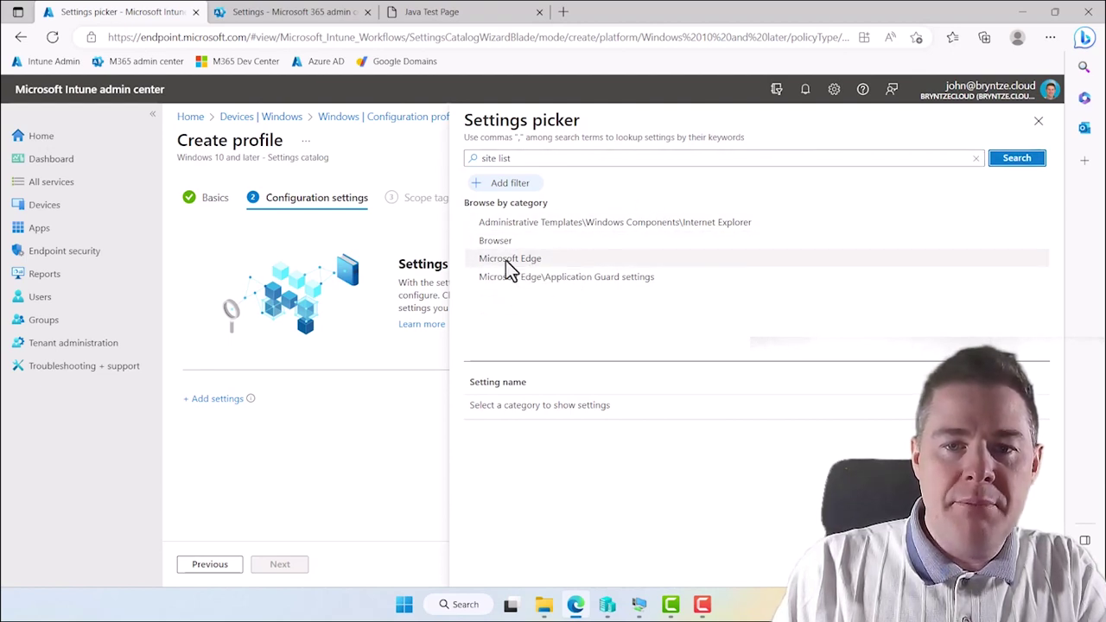
click(505, 260)
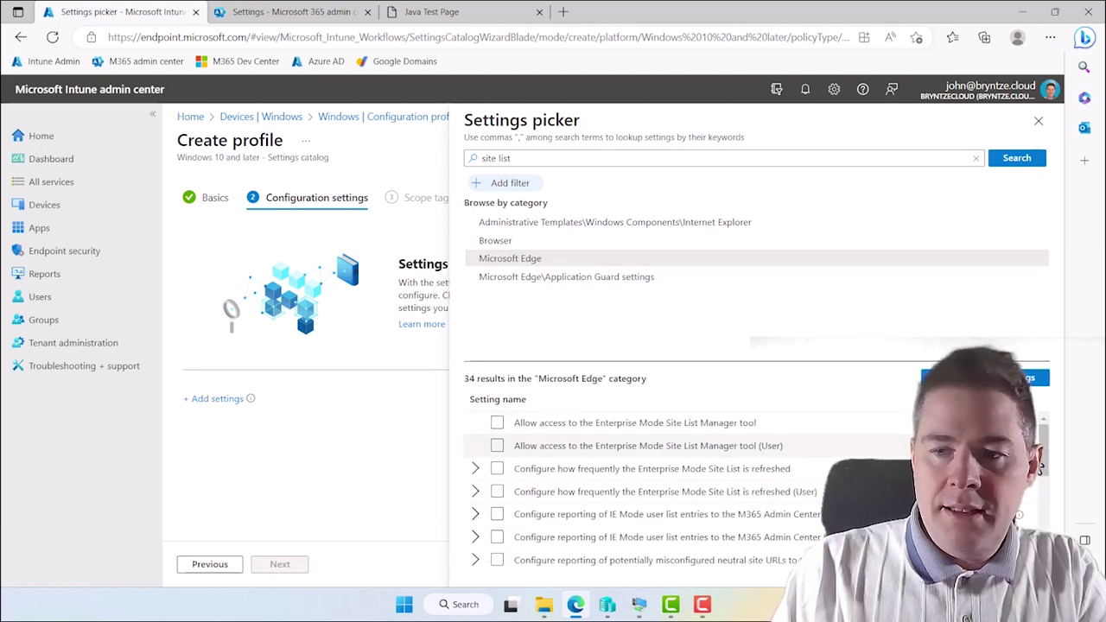
drag(1043, 450, 1042, 477)
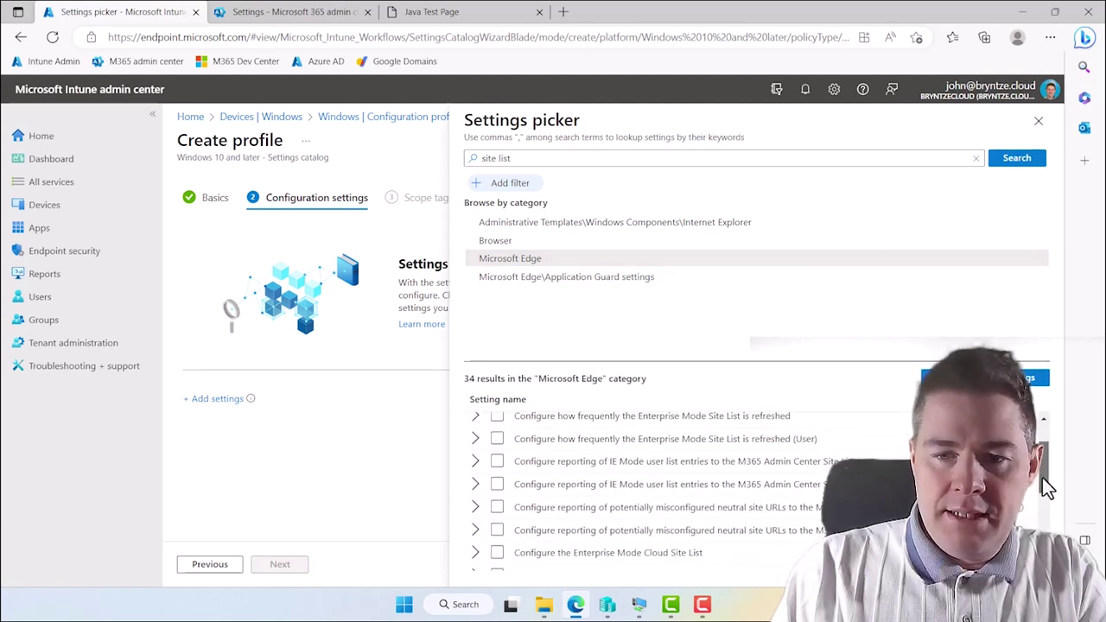
scroll(1042, 481, down, 1)
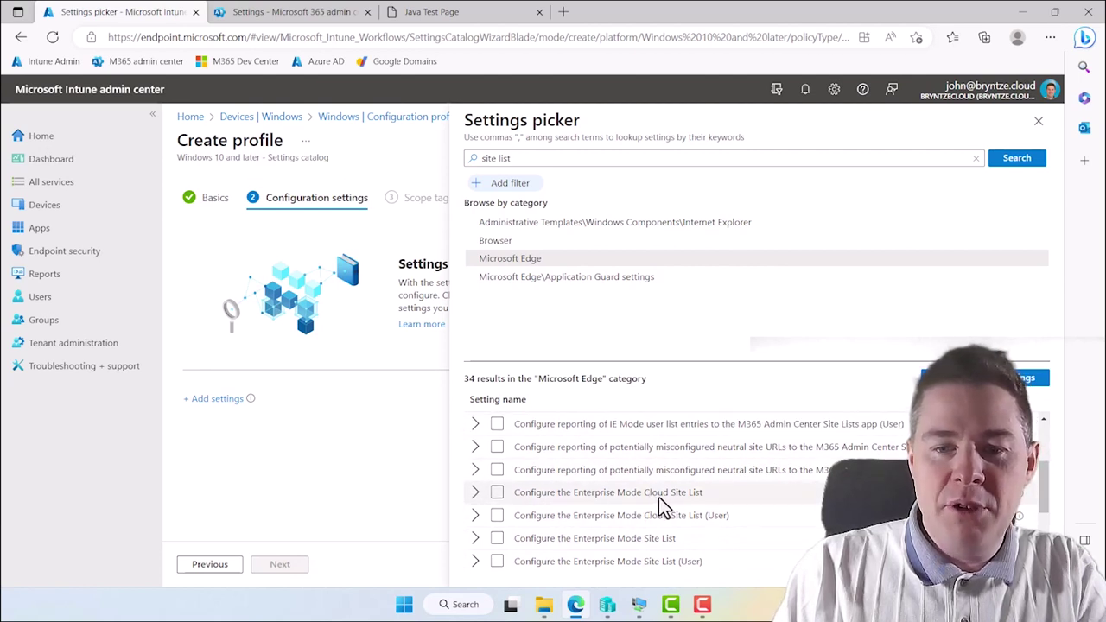
click(498, 493)
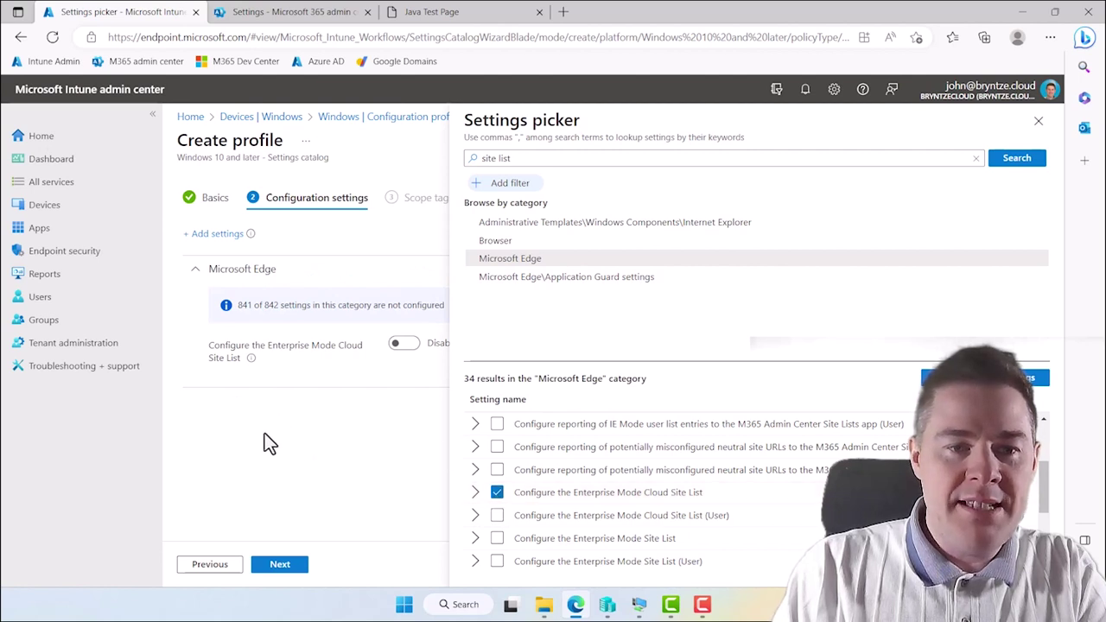
Step: Search for "Internet Explorer integration", add the non-user Configure Internet Explorer integration setting from the Microsoft Edge category, and close the settings picker
double_click(510, 160)
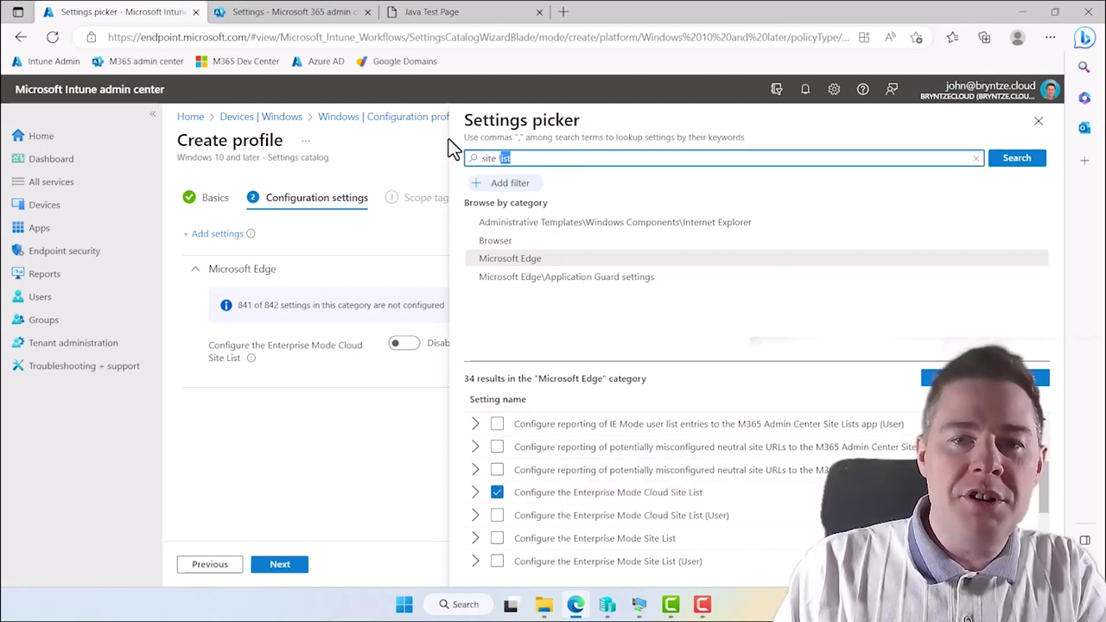
key(ctrl+a)
key(BackSpace)
text(Internet)
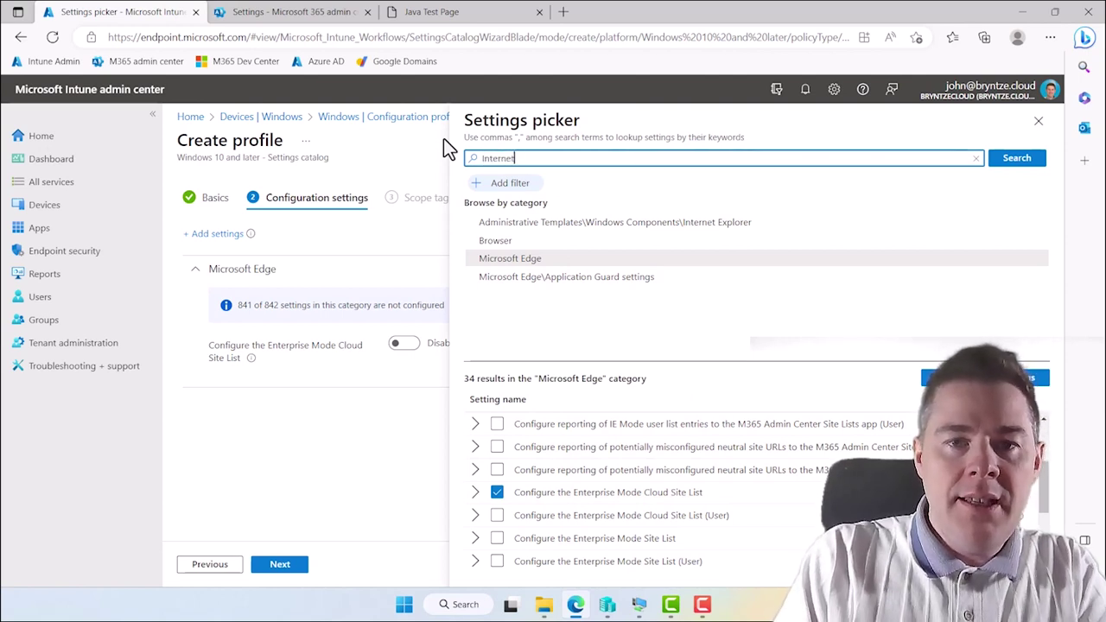
text( Explore)
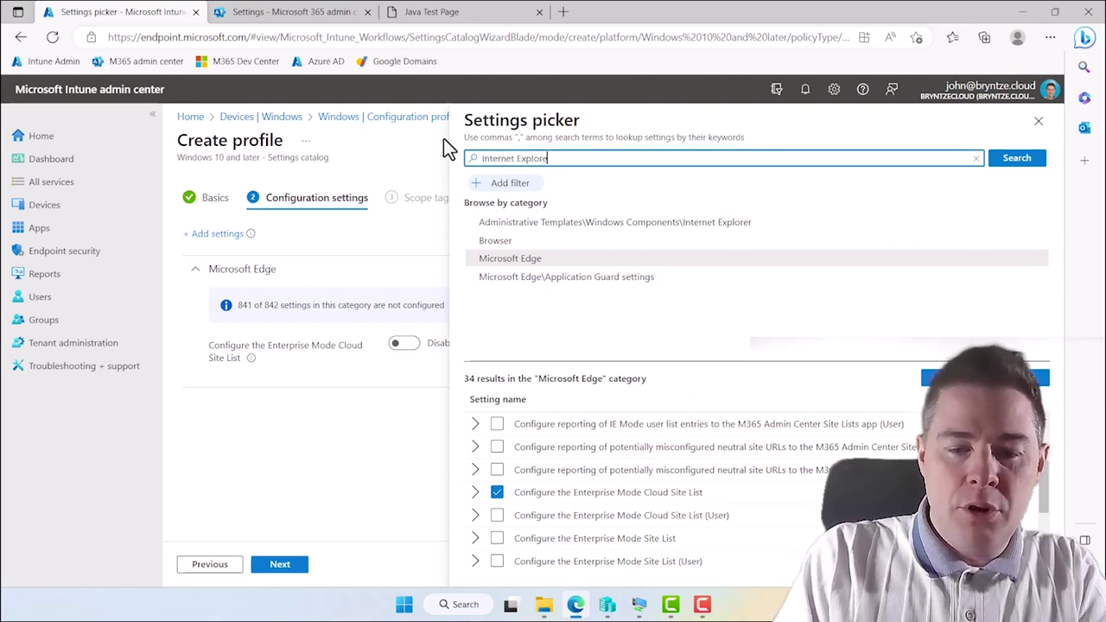
text(r int)
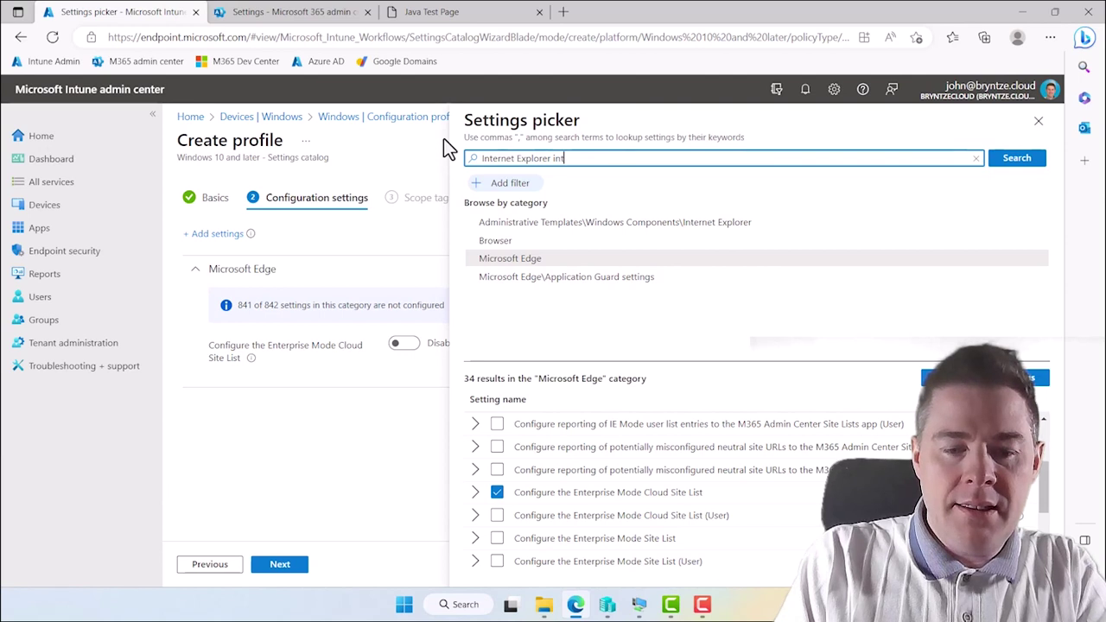
text(ebration)
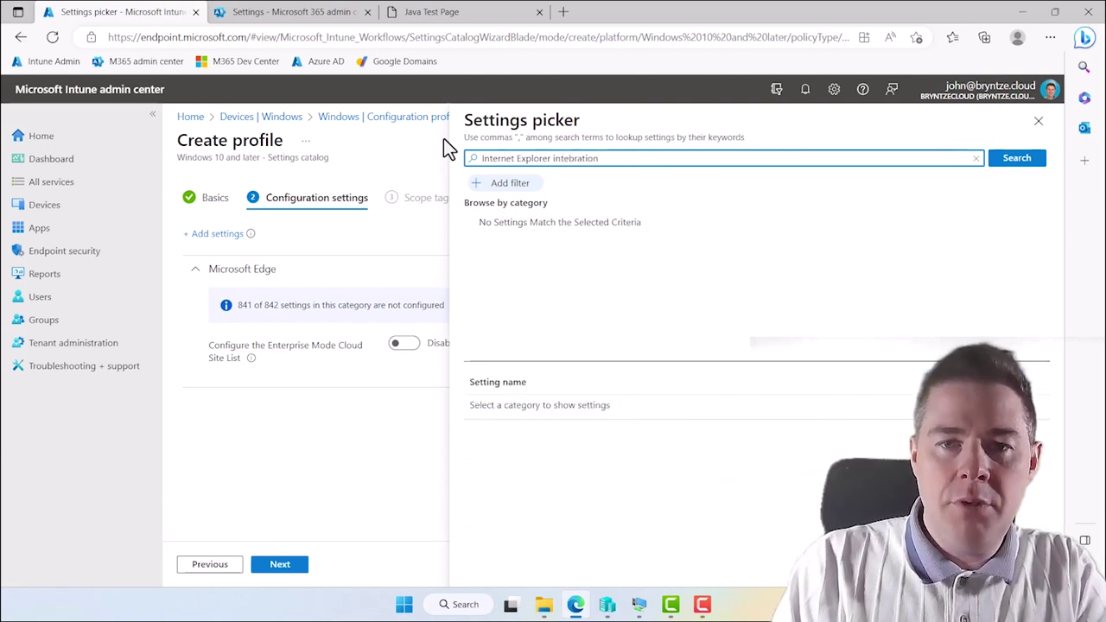
key(BackSpace)
key(BackSpace)
key(BackSpace)
key(BackSpace)
key(BackSpace)
key(BackSpace)
key(BackSpace)
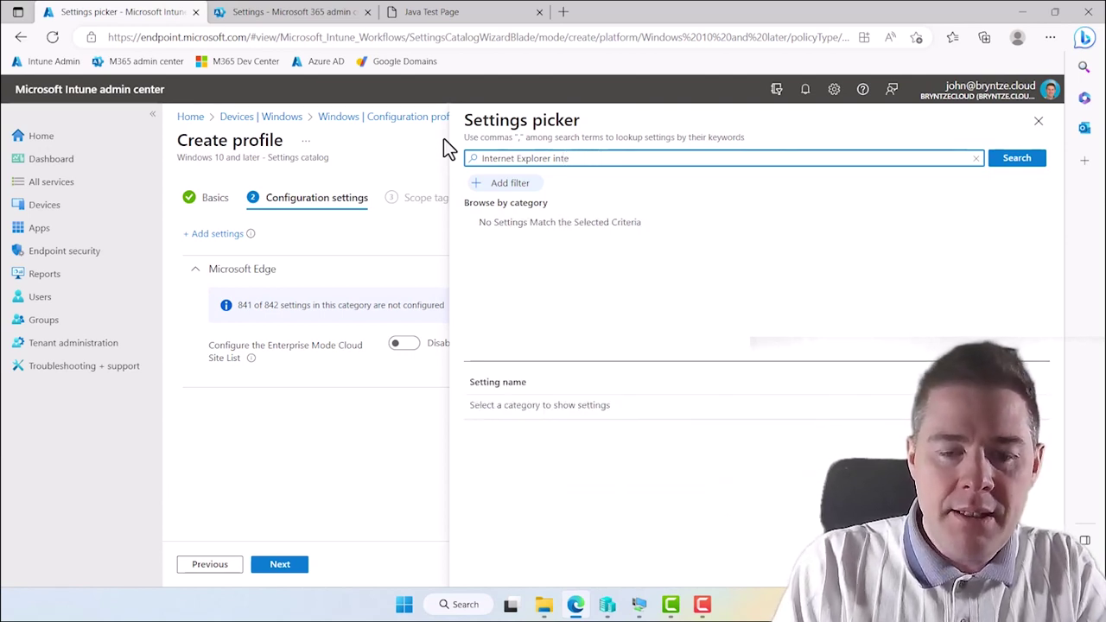
text(gration)
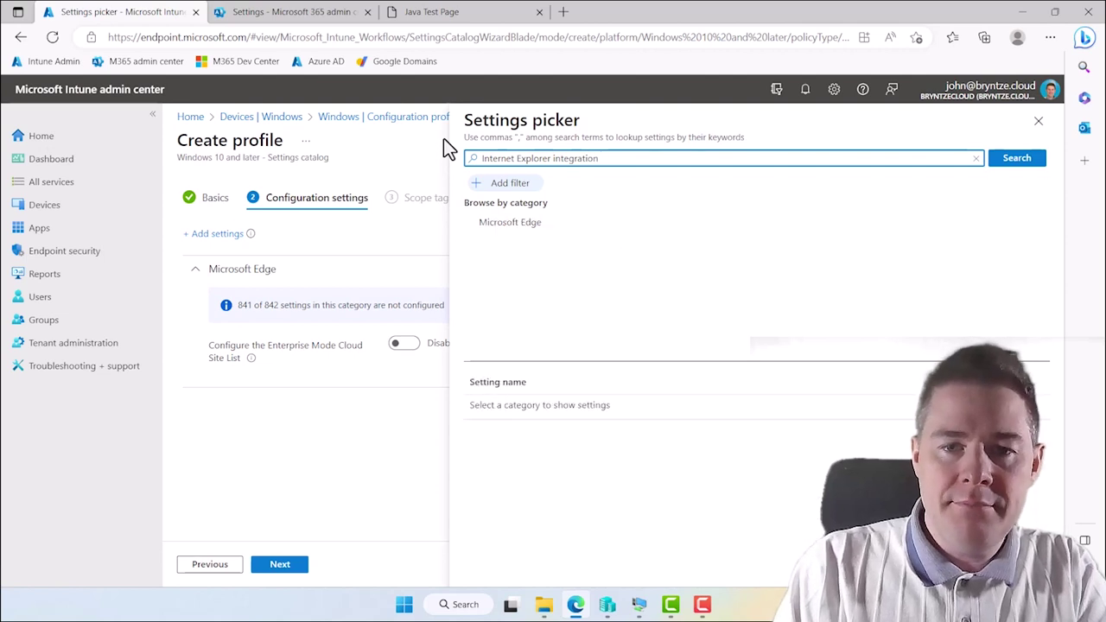
click(501, 224)
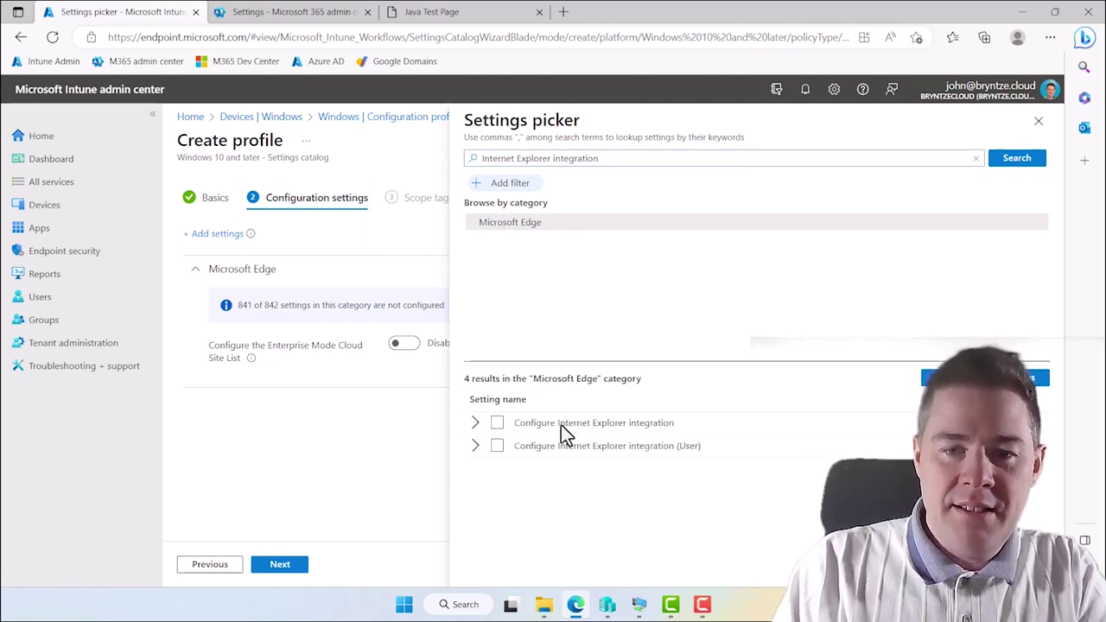
click(496, 424)
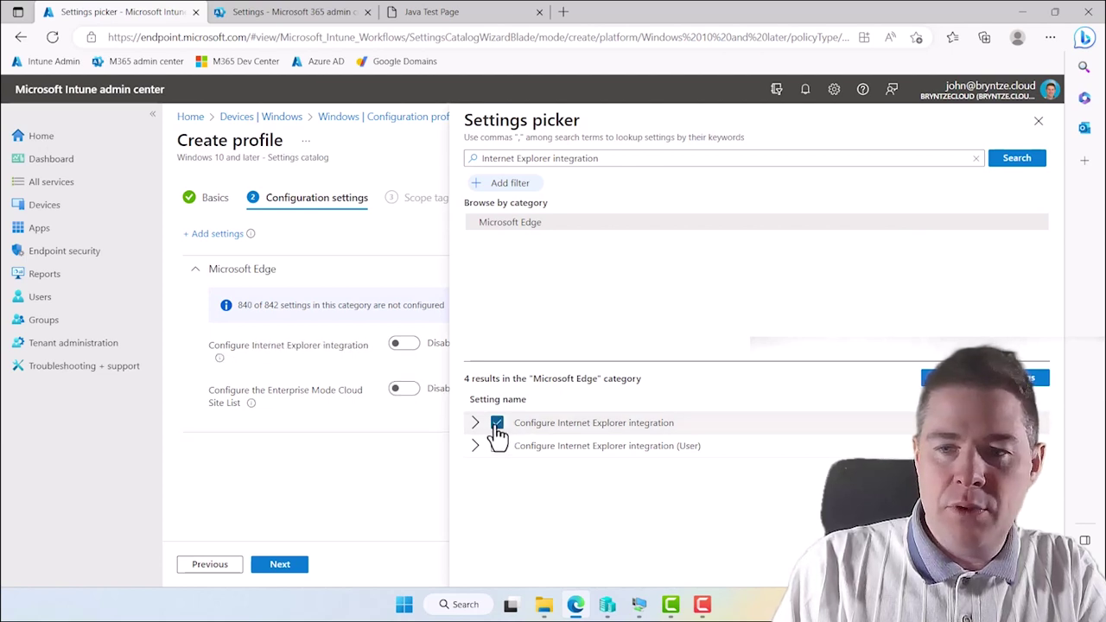
click(1038, 121)
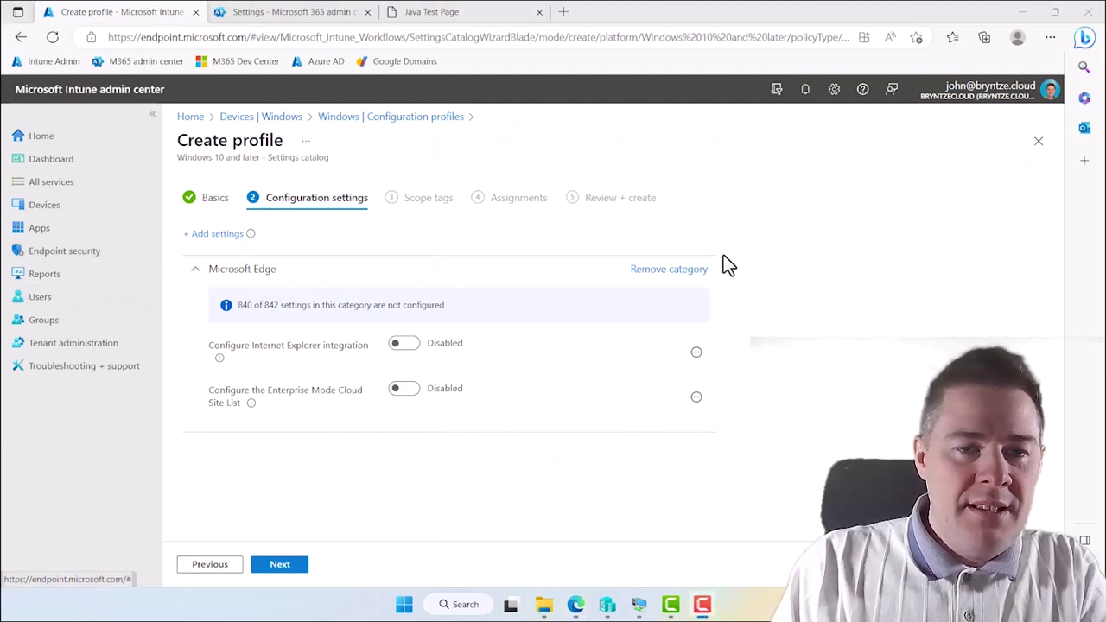
Step: Enable Configure Internet Explorer integration and choose Internet Explorer mode as its device option
click(396, 345)
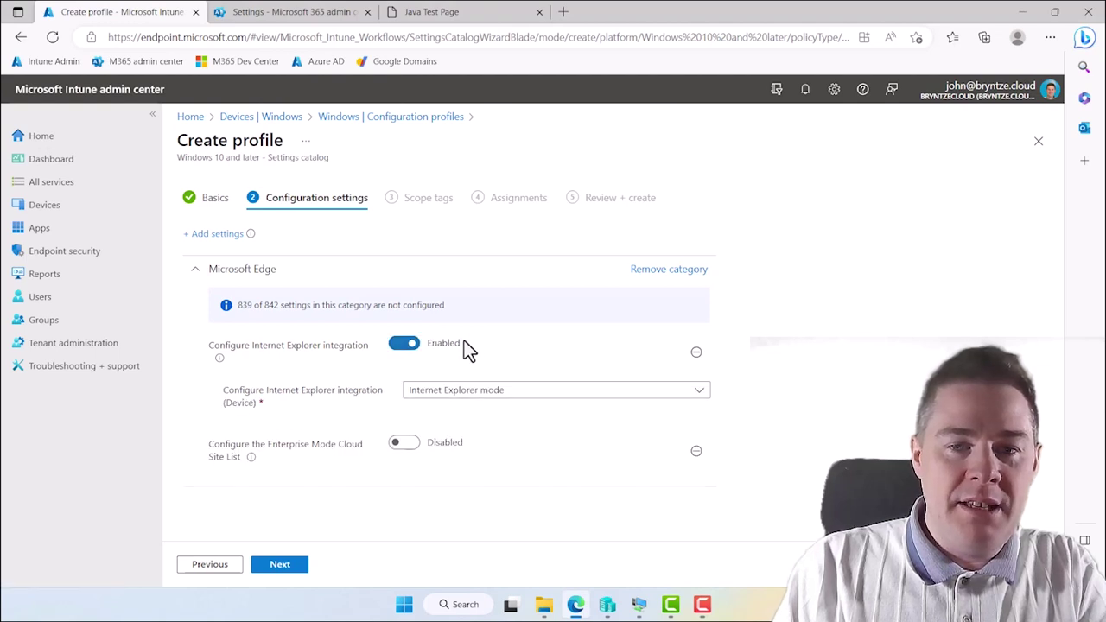
click(461, 396)
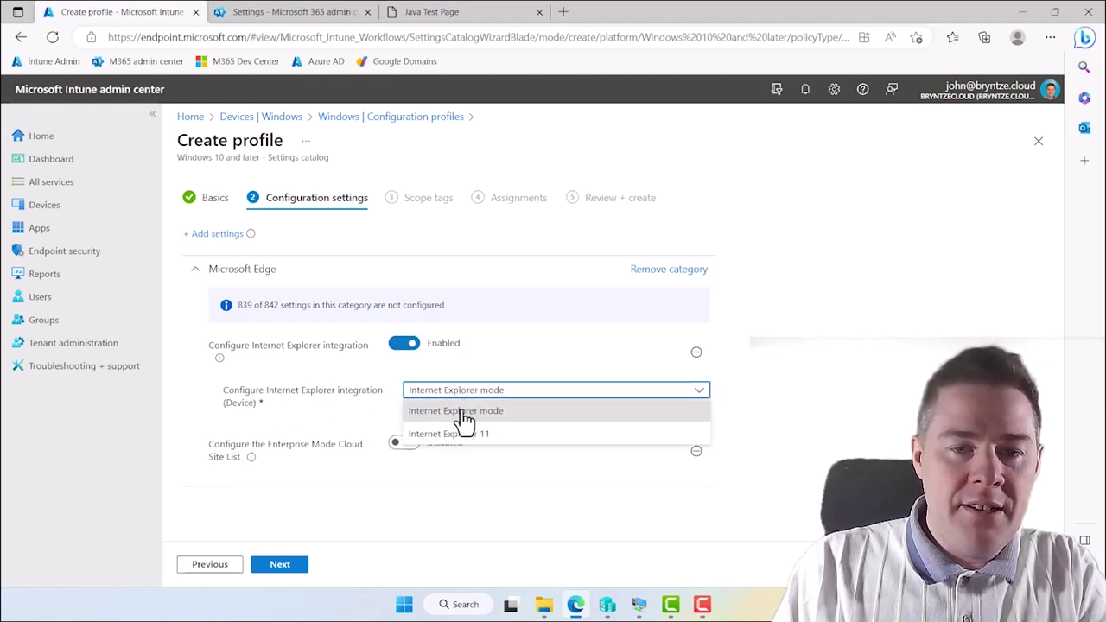
click(459, 412)
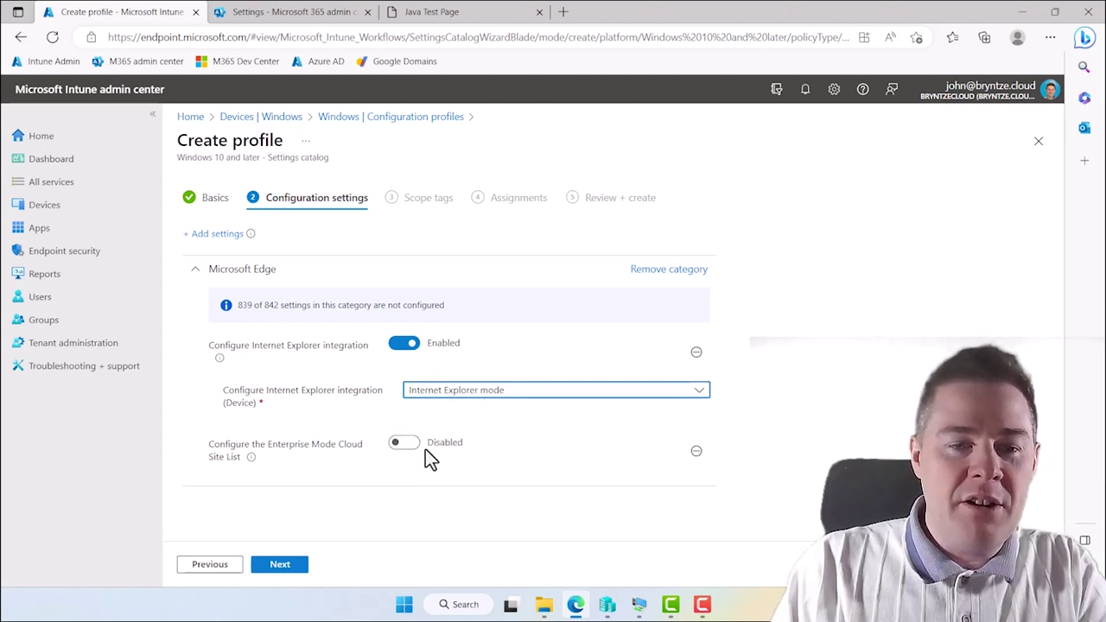
Step: Enable Configure the Enterprise Mode Cloud Site List and set its device value to site list ID 693c7b08-52ec-4233-a63f-f6374cb292e4
click(398, 443)
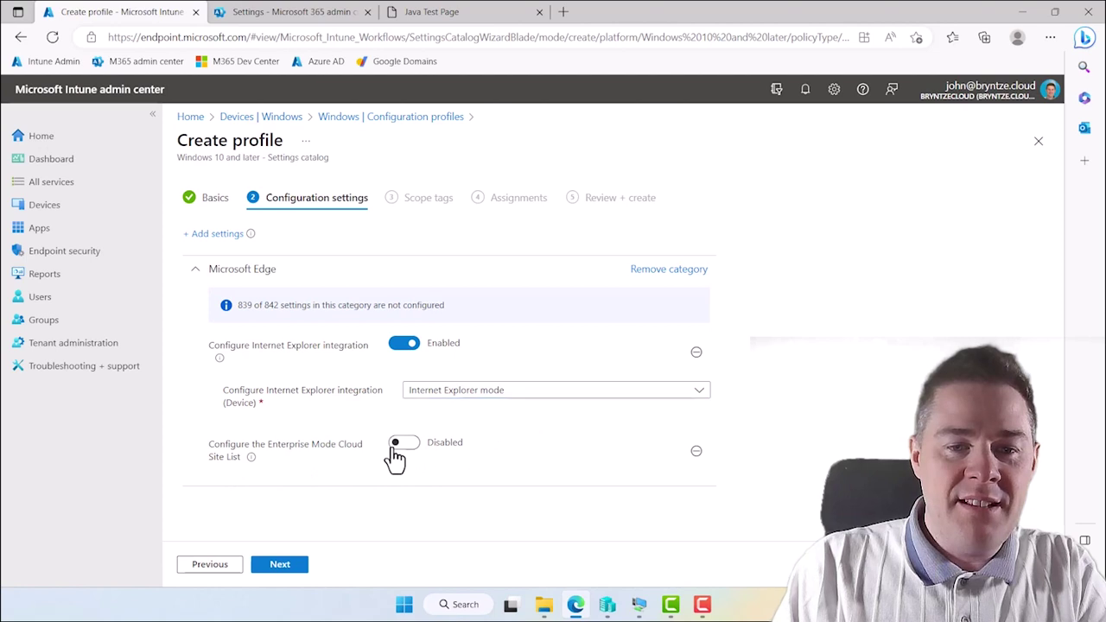
click(549, 489)
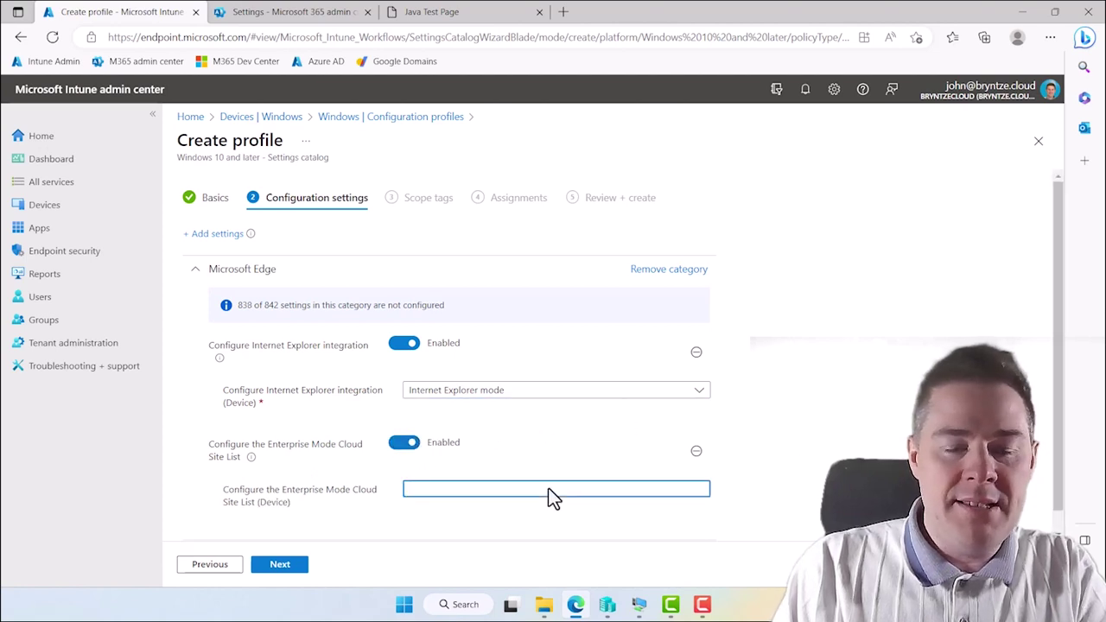
text(693c7b08-52ec-4233-a63f-f6374c0292e4)
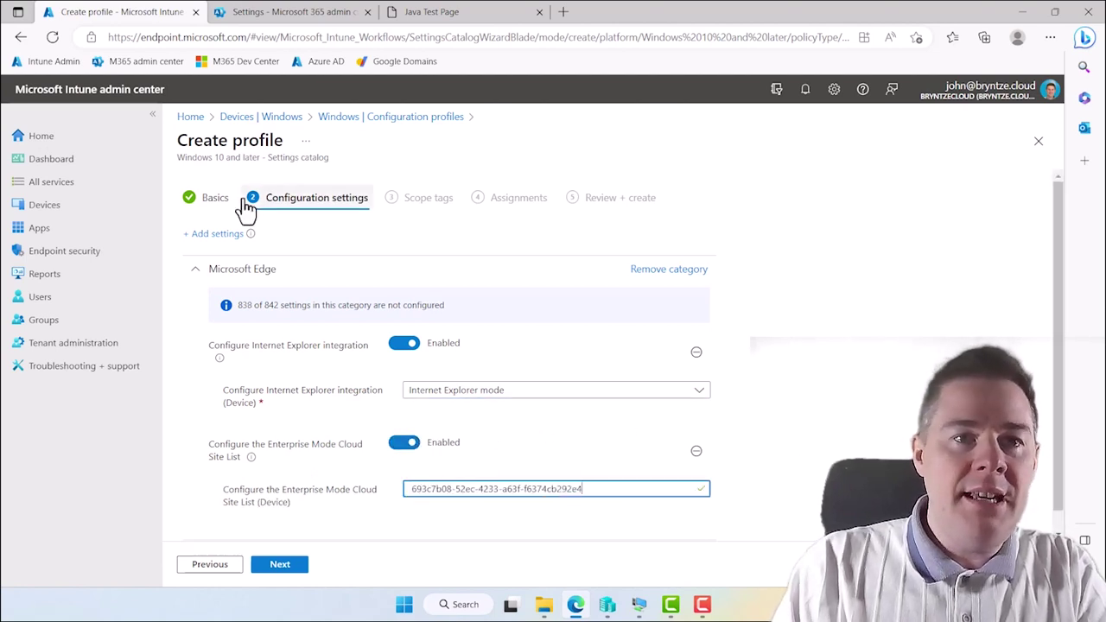
Step: Compare the entered site list ID with the one on the JBN IE Mode sites page in the Microsoft 365 admin center, and return to the profile
click(313, 23)
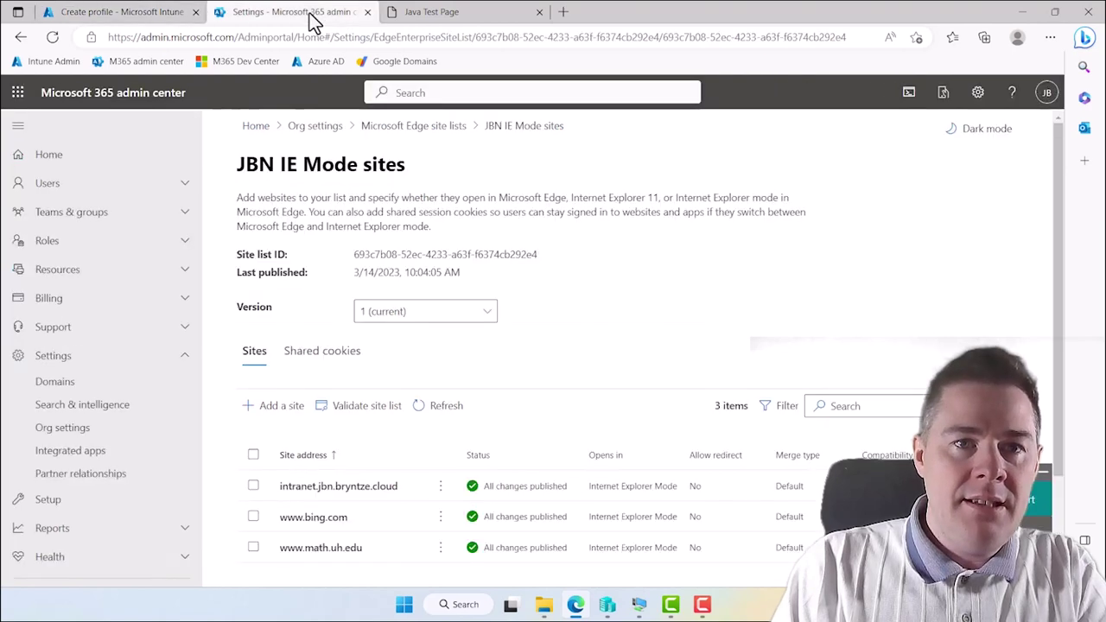
drag(540, 255, 379, 257)
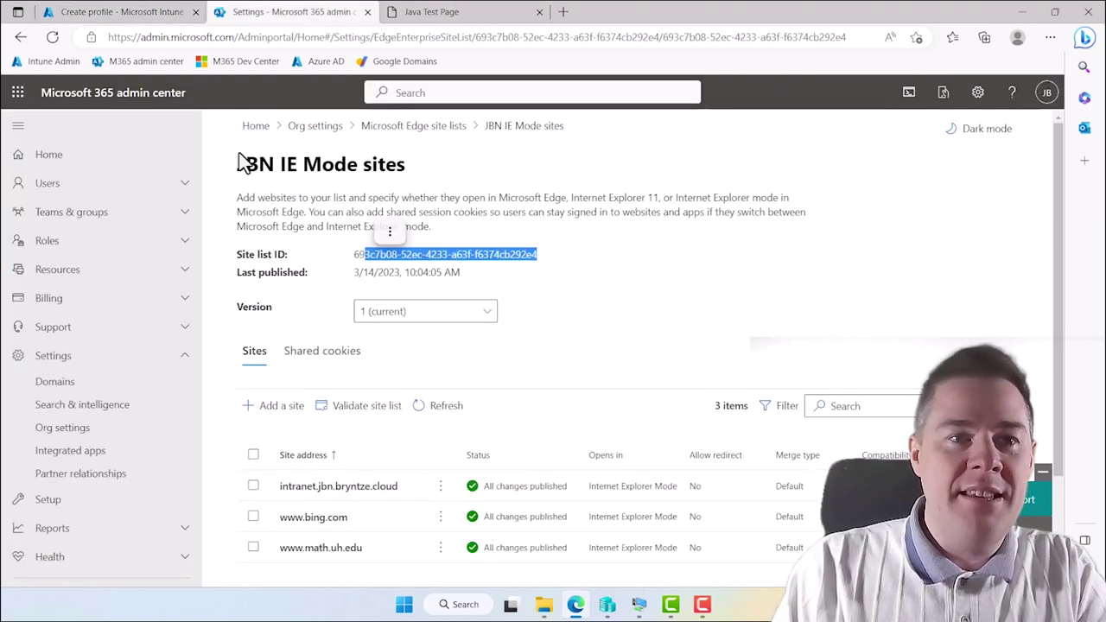
click(129, 19)
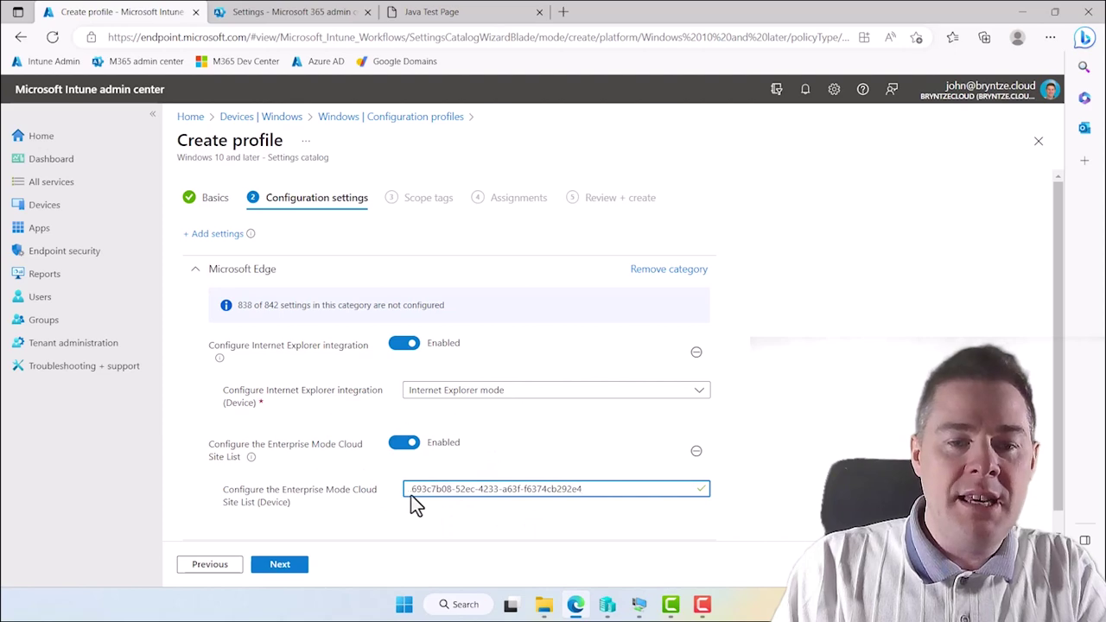
click(275, 19)
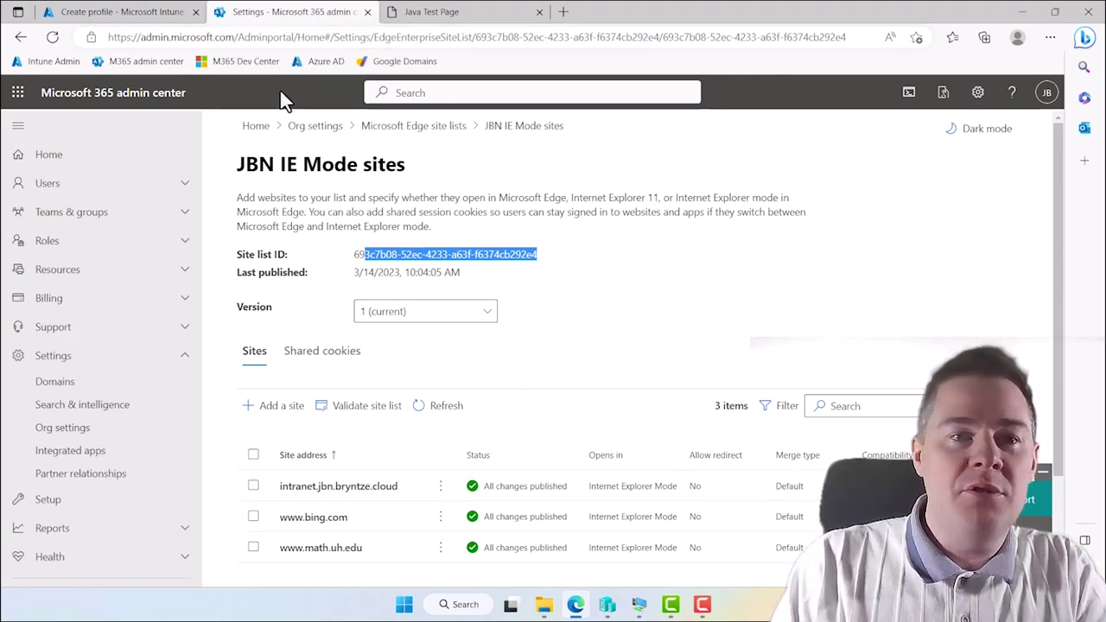
click(116, 14)
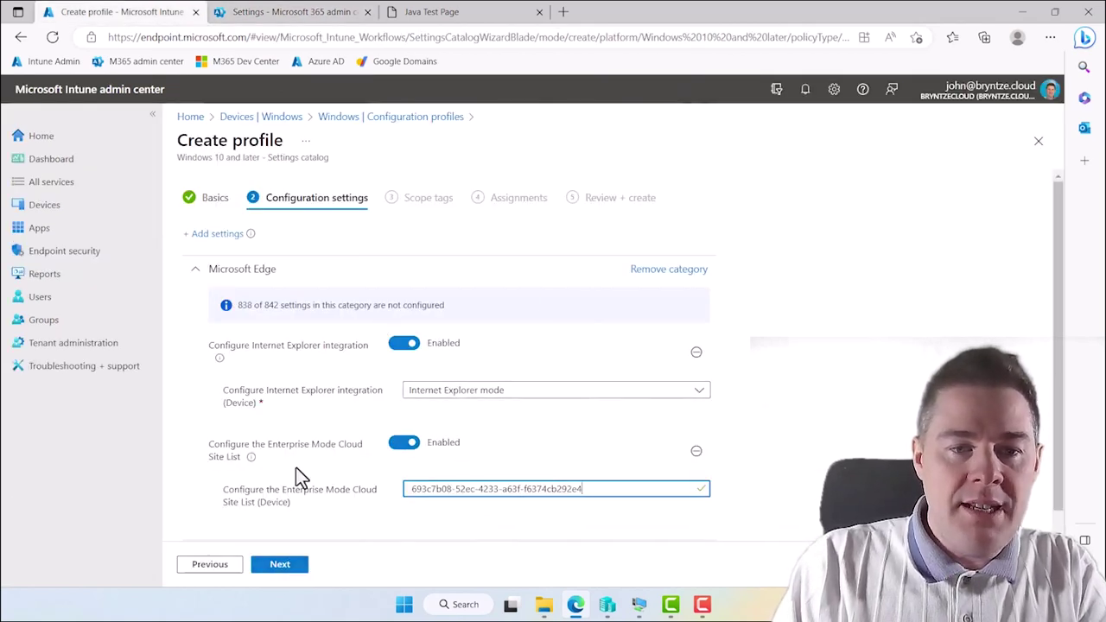
Step: Keep the default scope tag, assign the profile to all users and all devices, and create it
click(279, 566)
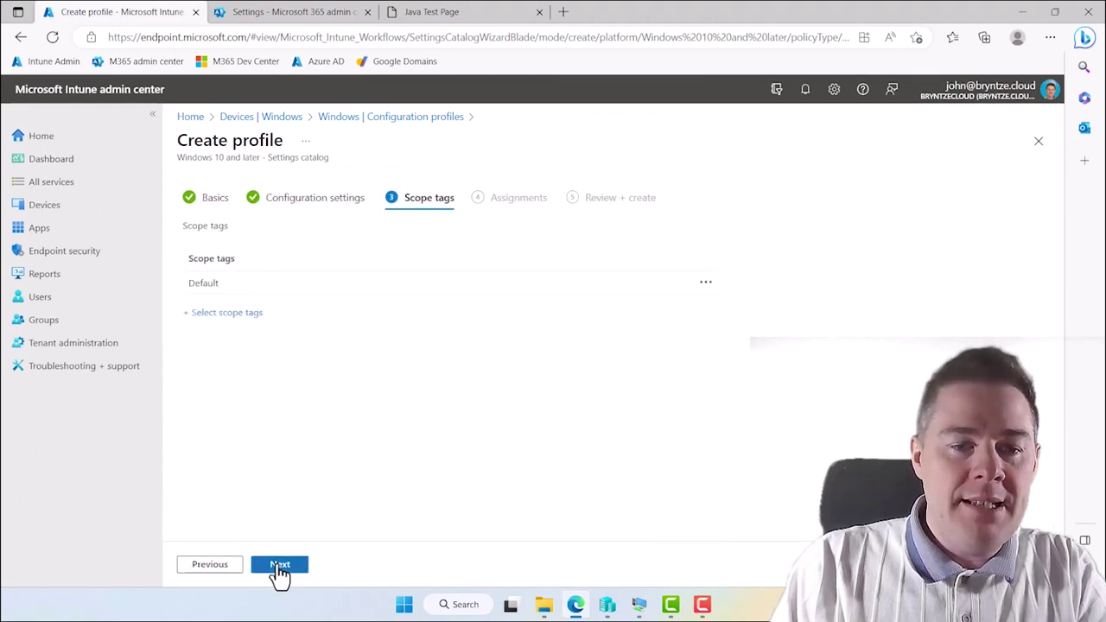
click(279, 567)
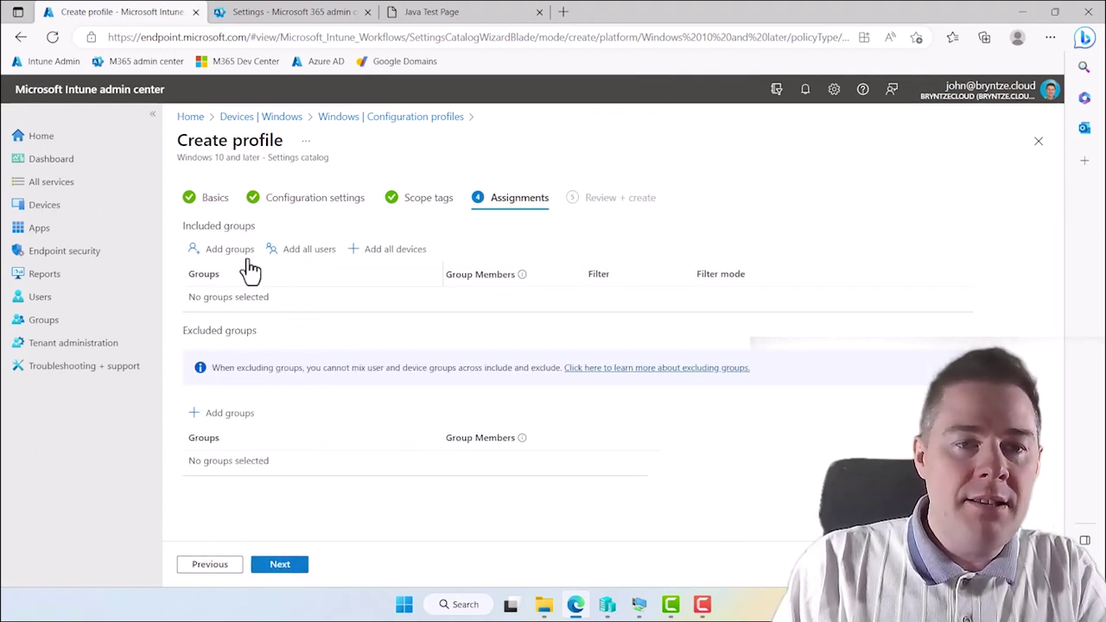
click(312, 261)
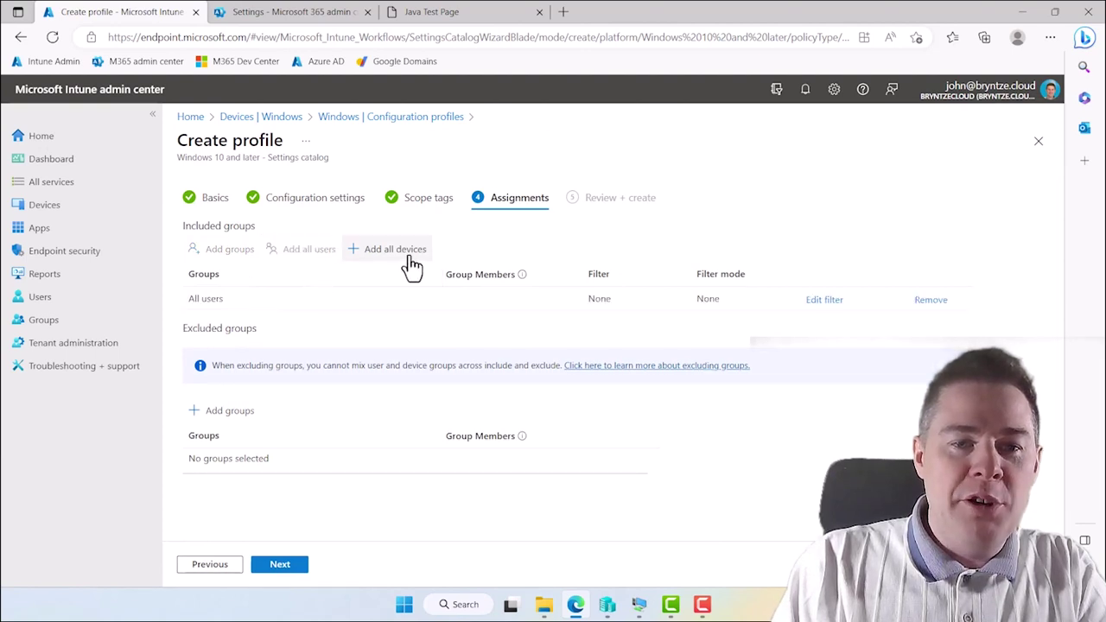
click(404, 259)
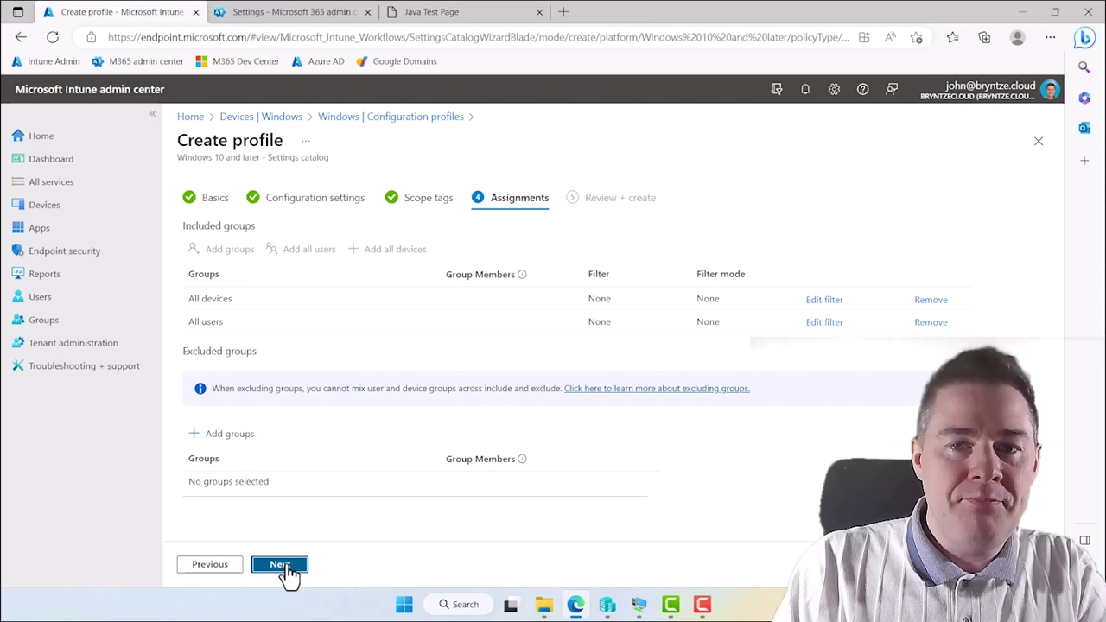
click(288, 573)
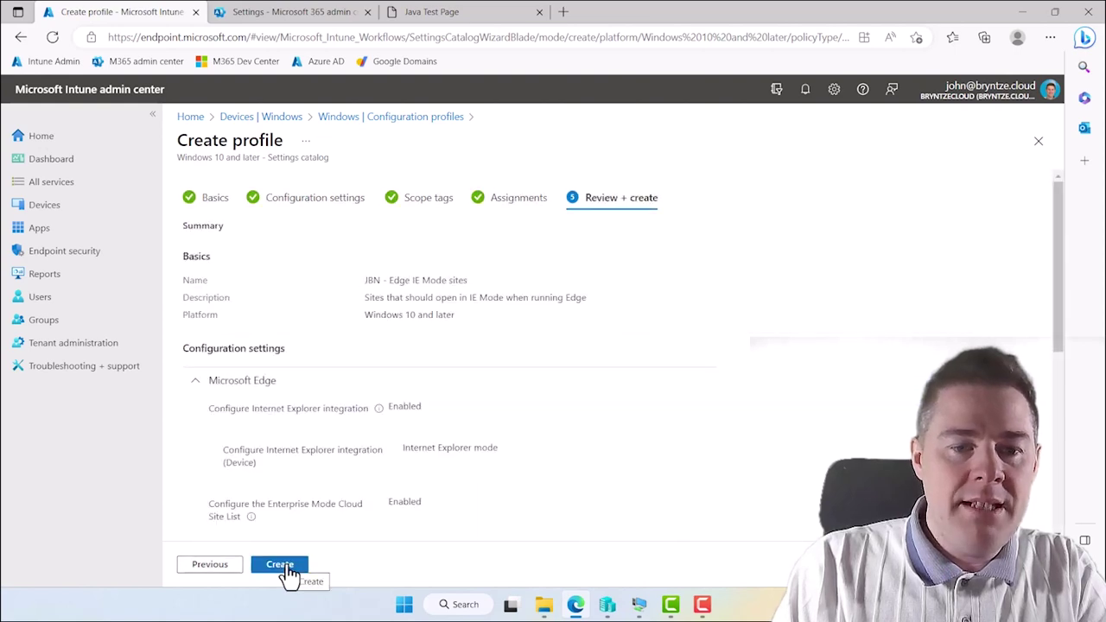
click(279, 564)
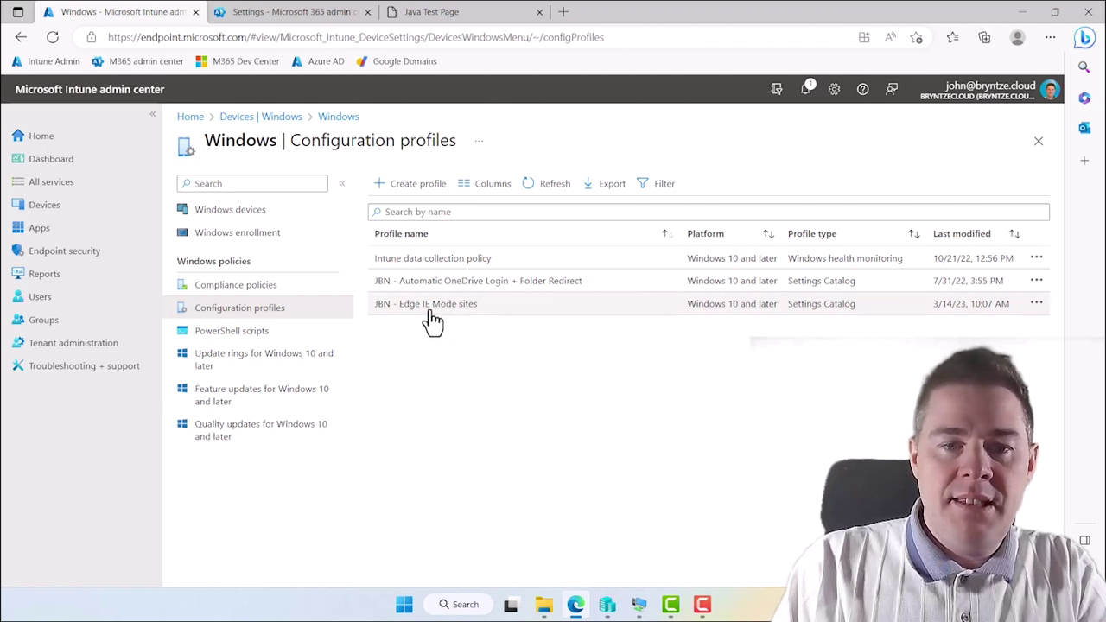
Step: Switch to the virtual machine and open the edge://compat/enterprise page in a new Edge tab
click(640, 605)
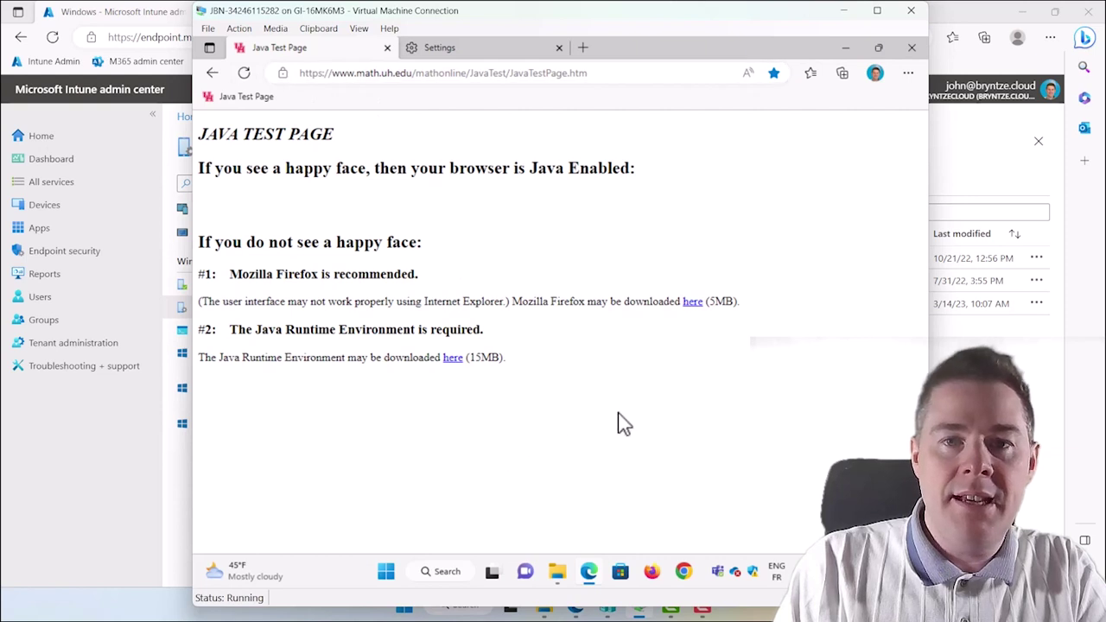
click(584, 49)
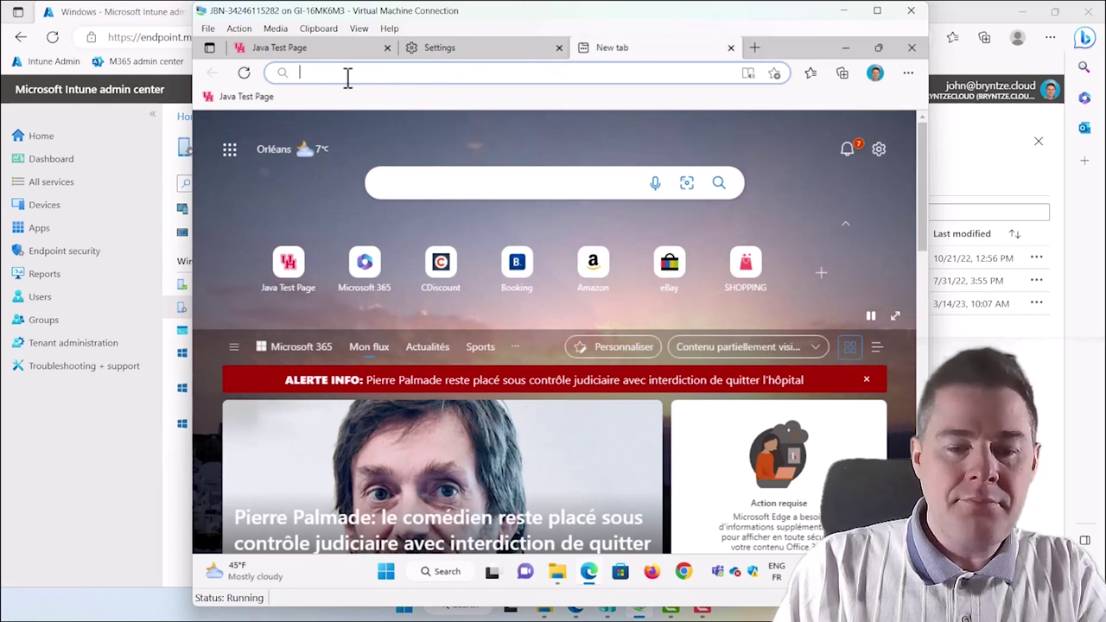
text(edge:/)
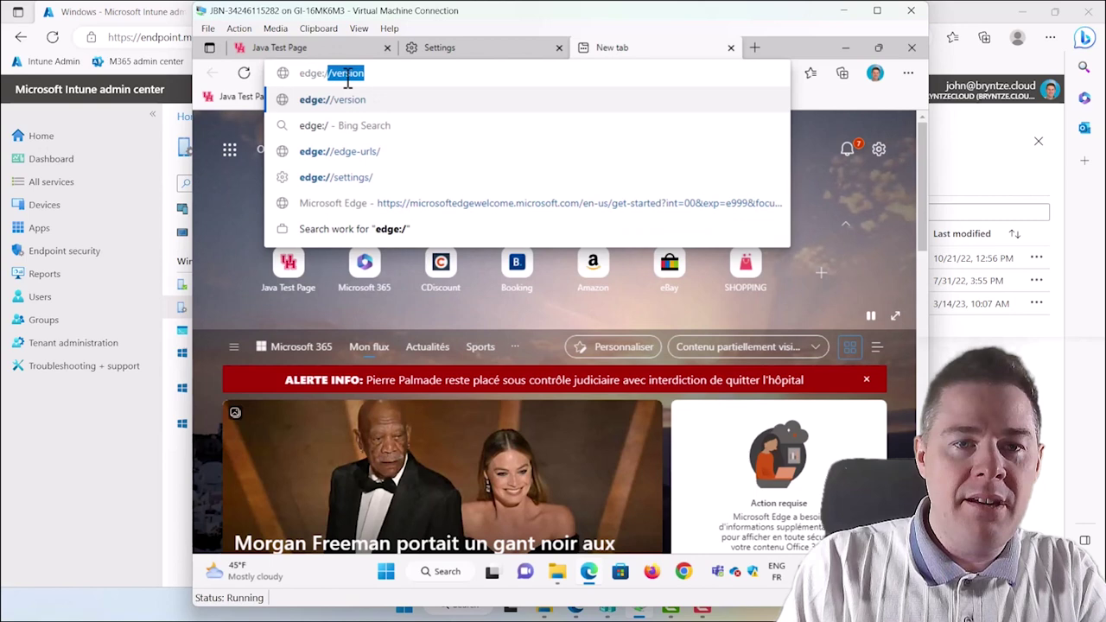
text(/c)
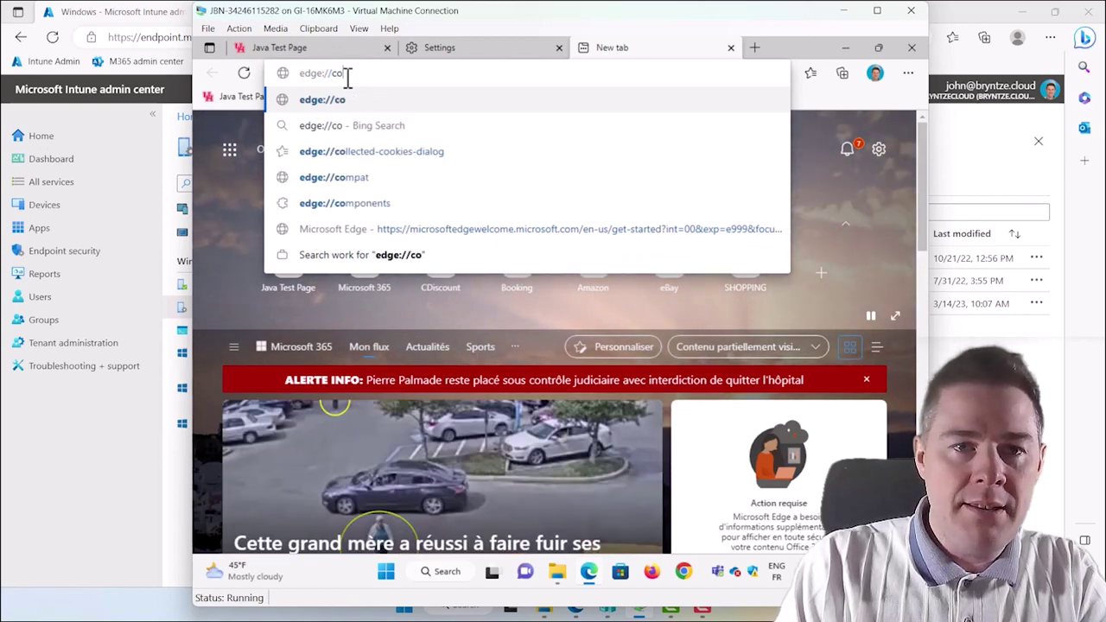
text(o)
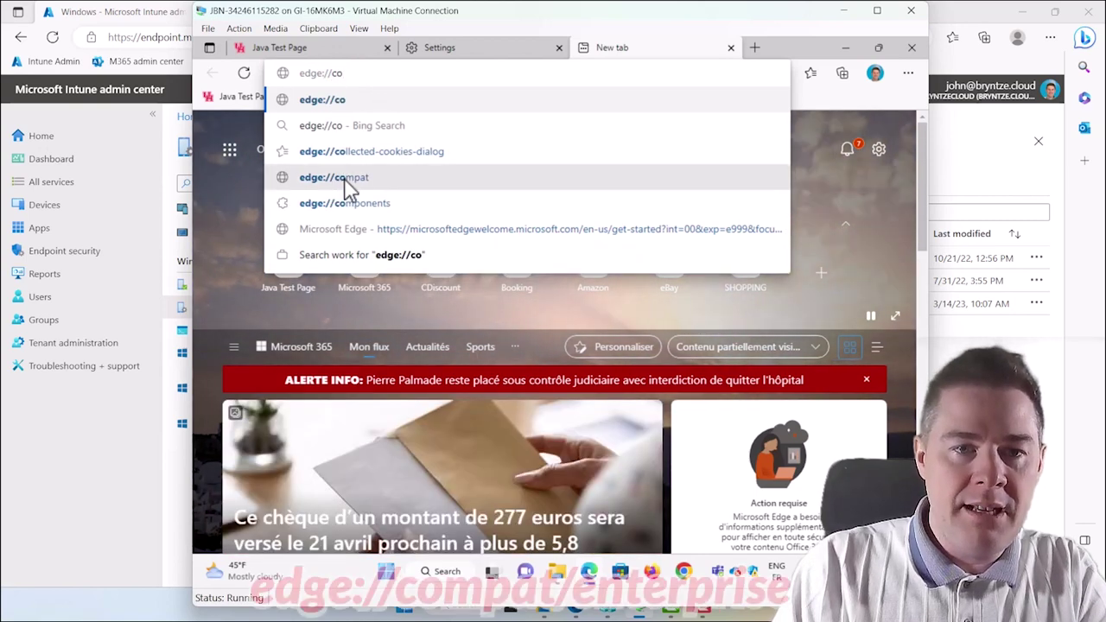
click(337, 179)
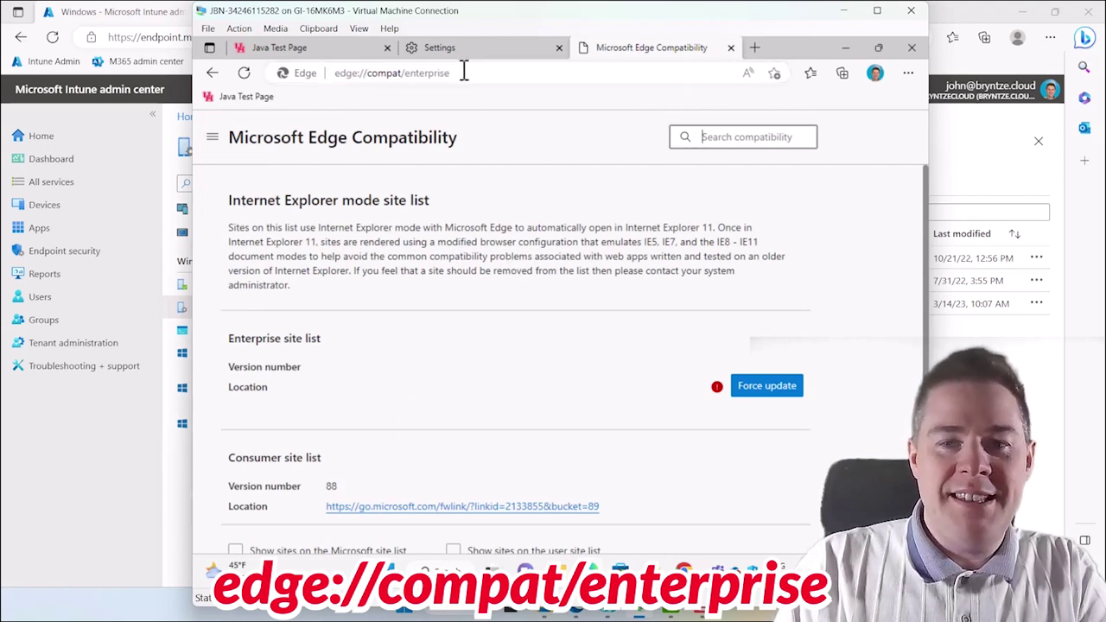
Step: Point out the compatibility page's address and force an update of the enterprise site list
drag(450, 74, 328, 76)
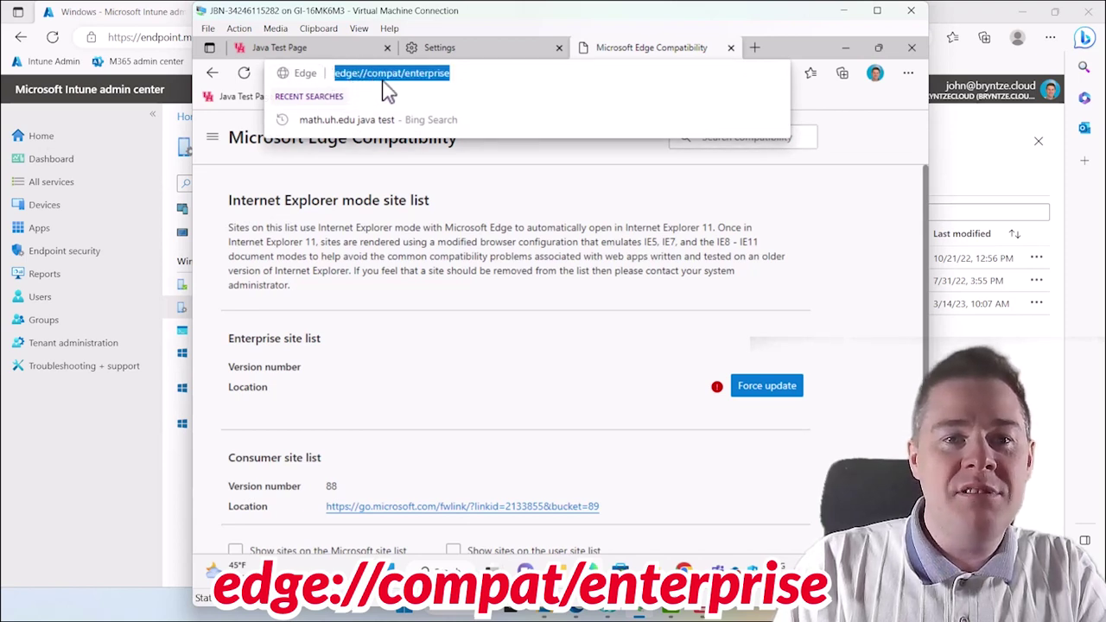
click(477, 218)
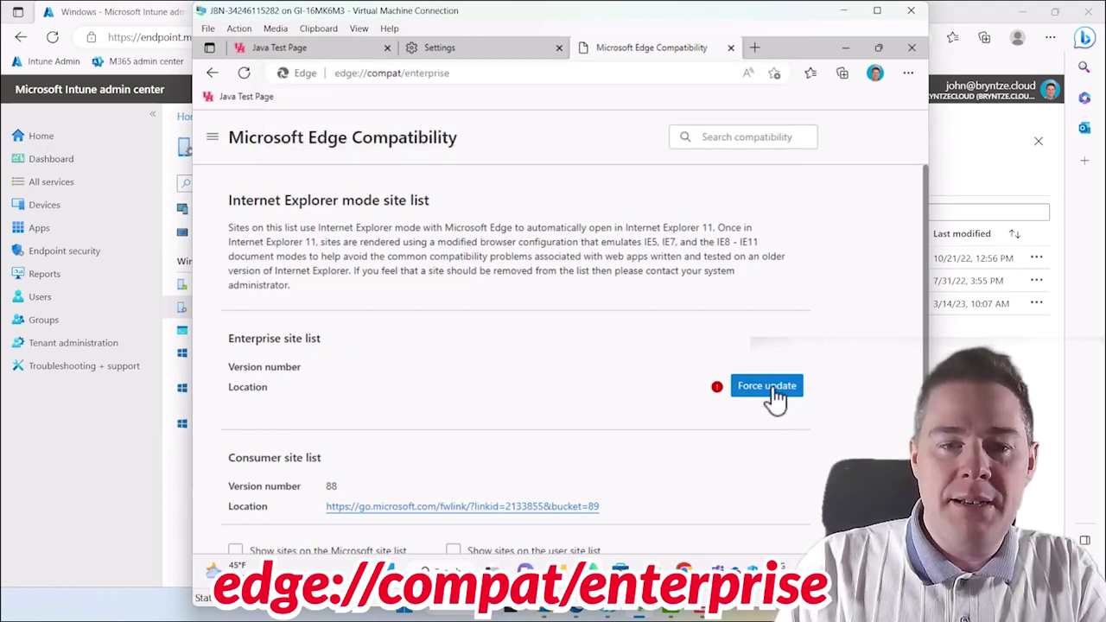
click(776, 398)
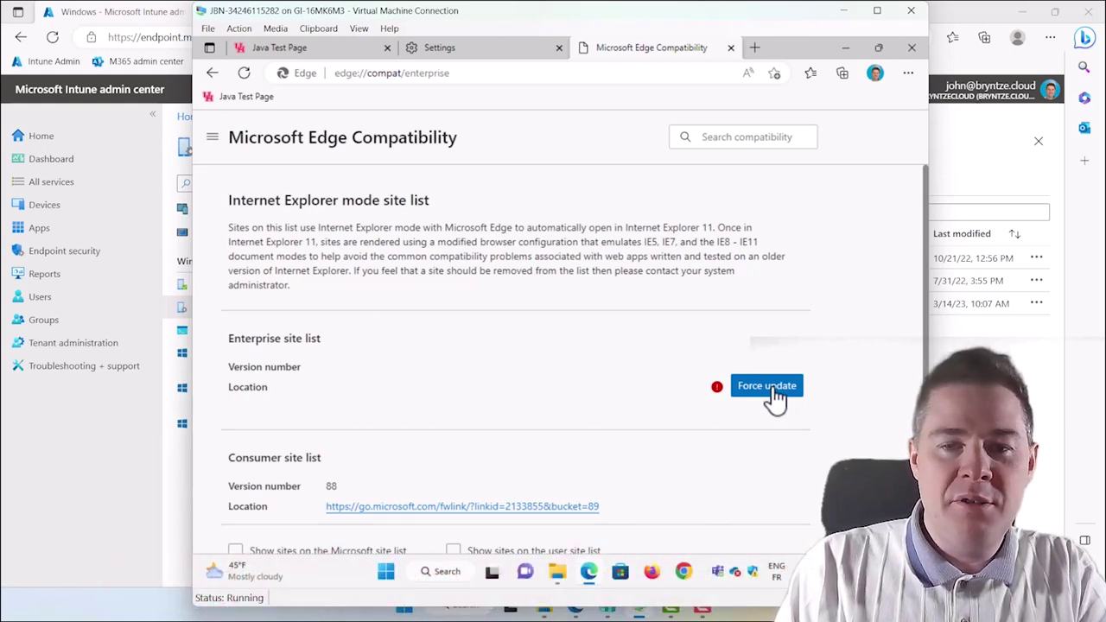
Step: Open edge://policy in another new tab of the virtual machine's browser
click(756, 50)
text(e)
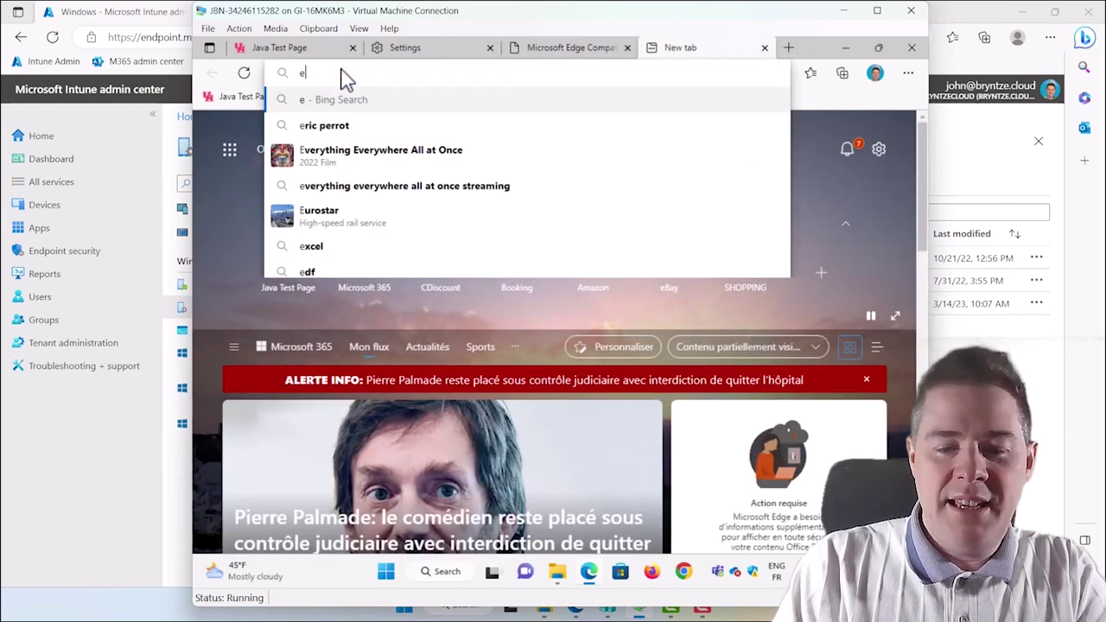
text(dge)
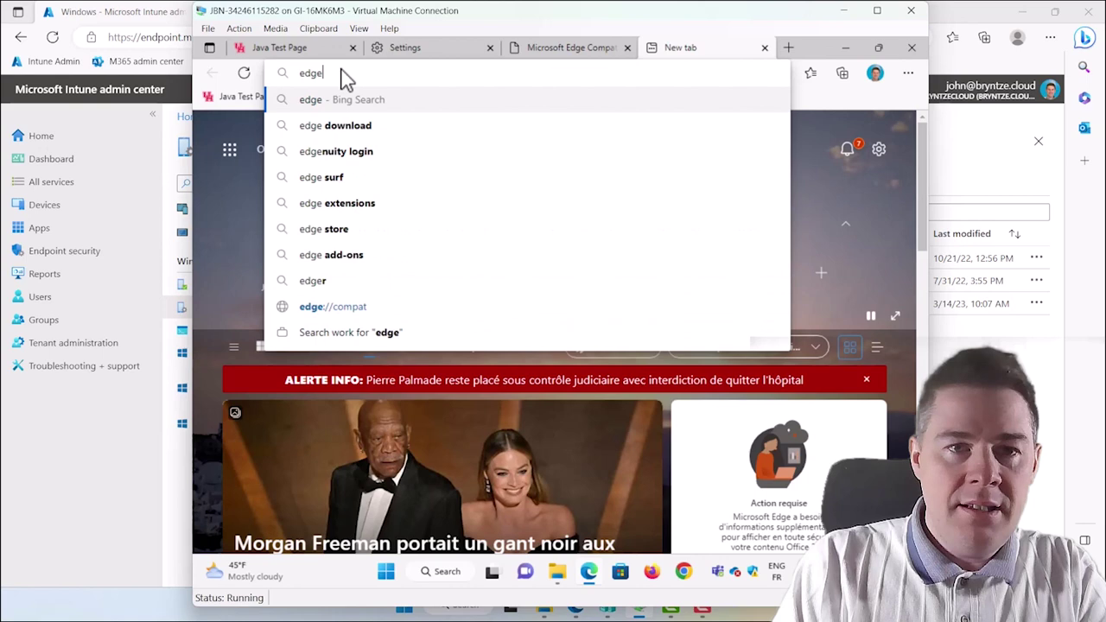
text(://)
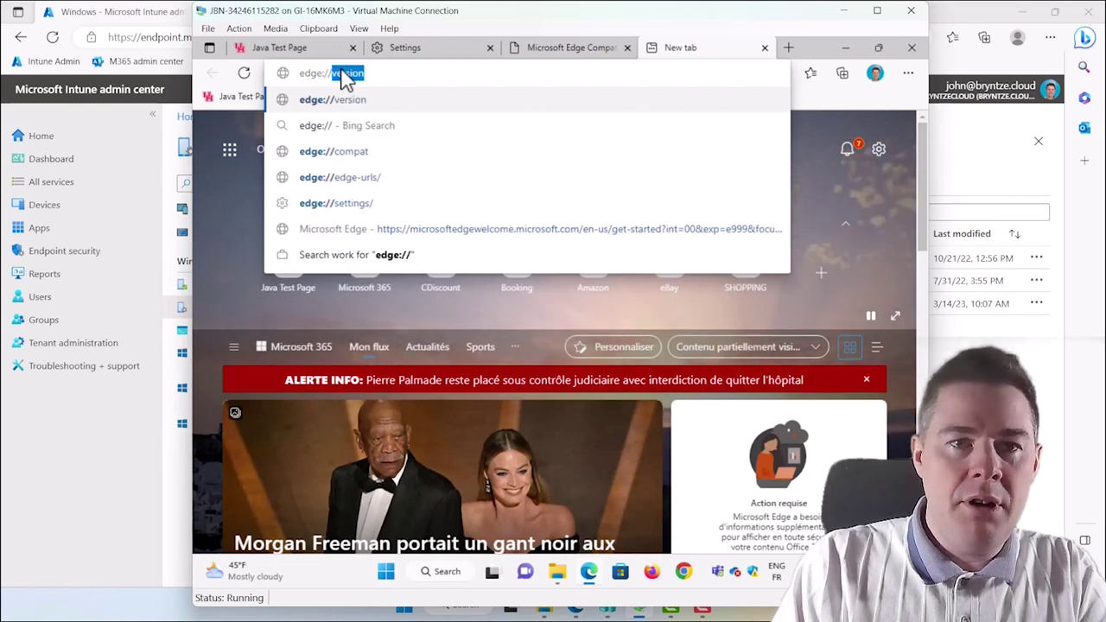
text(poli)
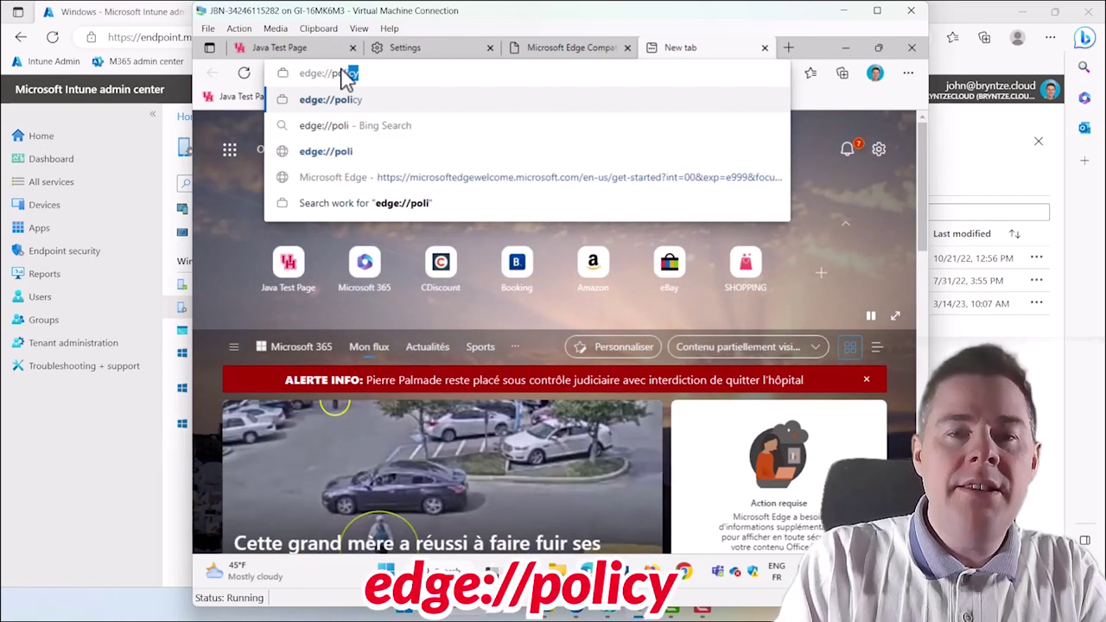
text(cy)
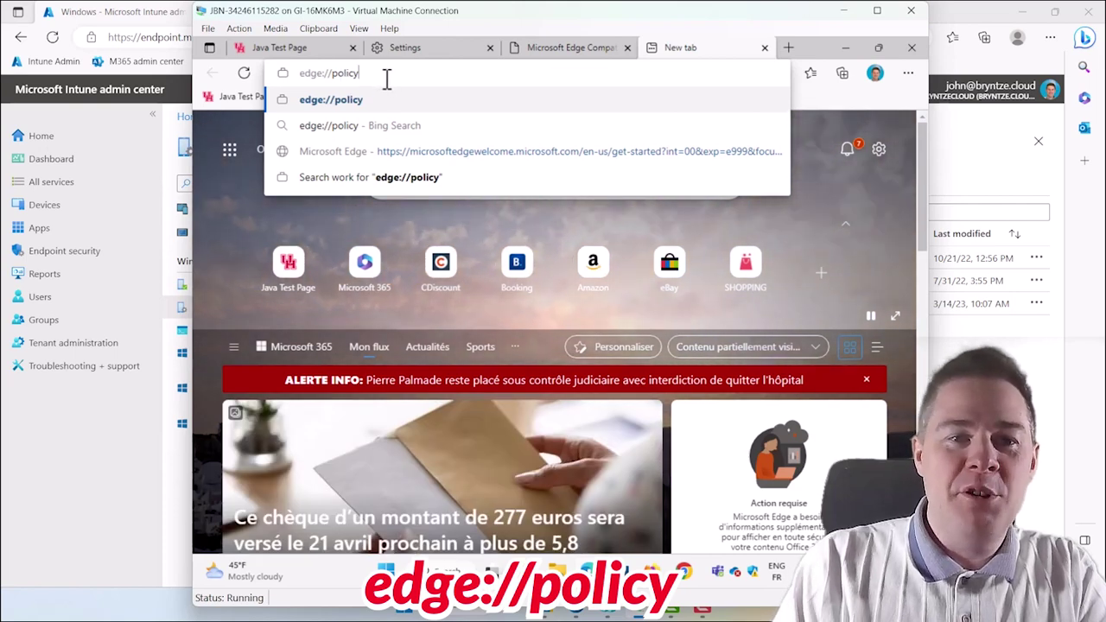
key(Return)
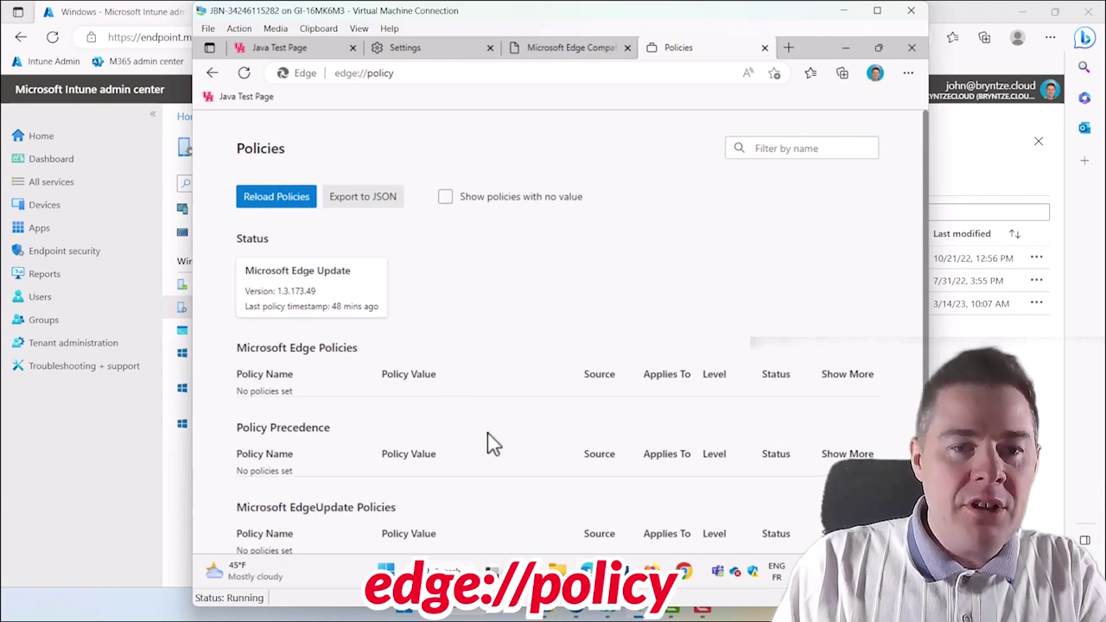
Step: Reload the browser policies on the Policies page
scroll(491, 442, down, 1)
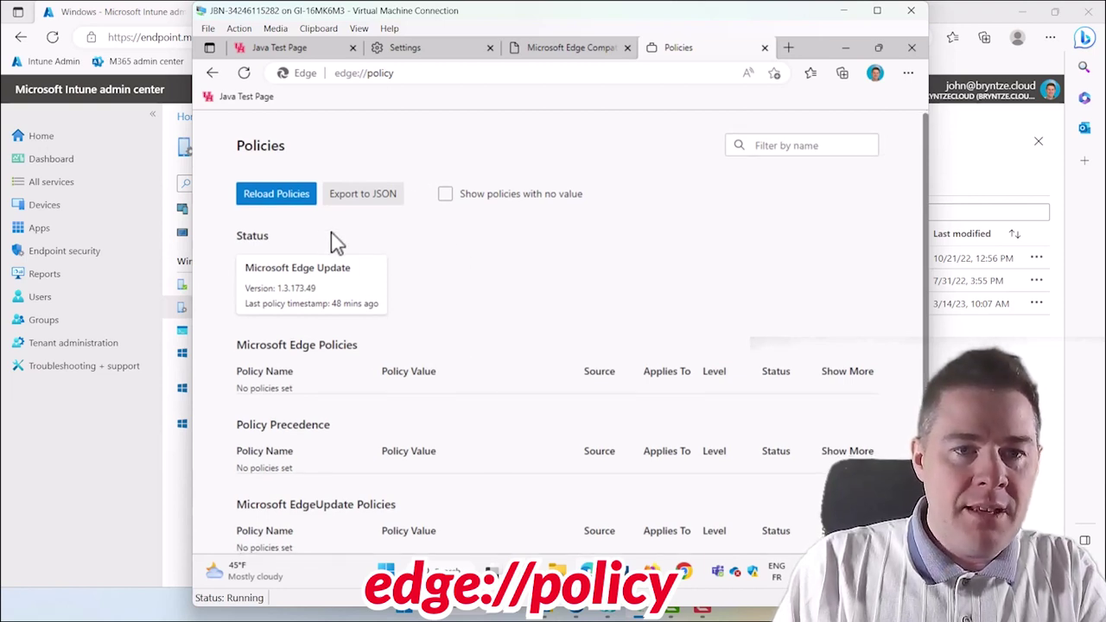
click(271, 198)
click(273, 198)
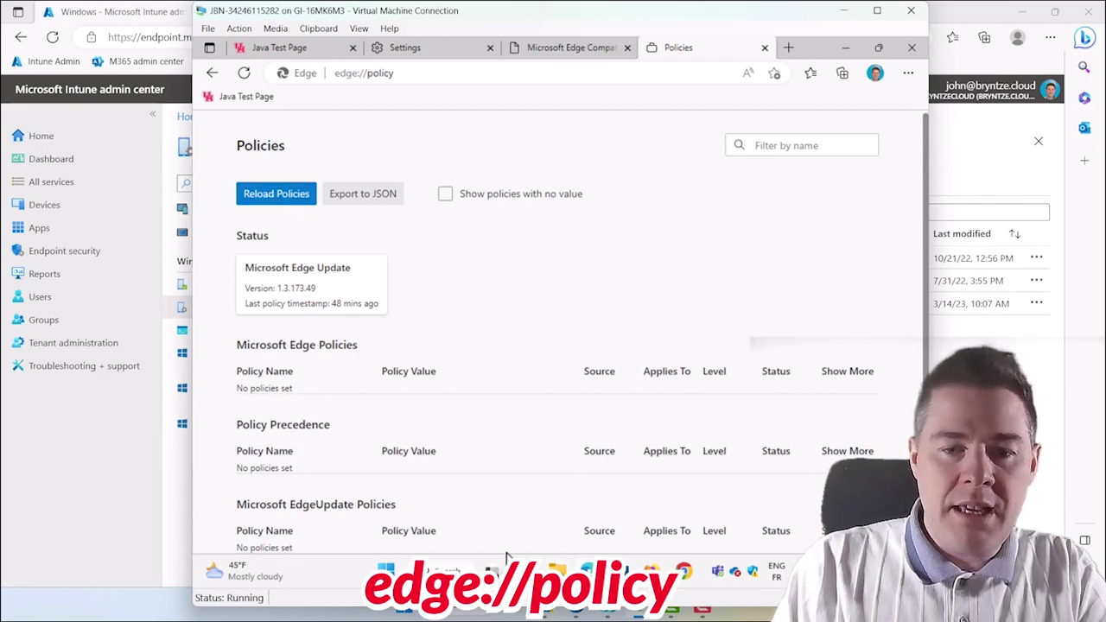
Step: Find and open Company Portal on the virtual machine and sync the device from its settings
click(387, 572)
text(company)
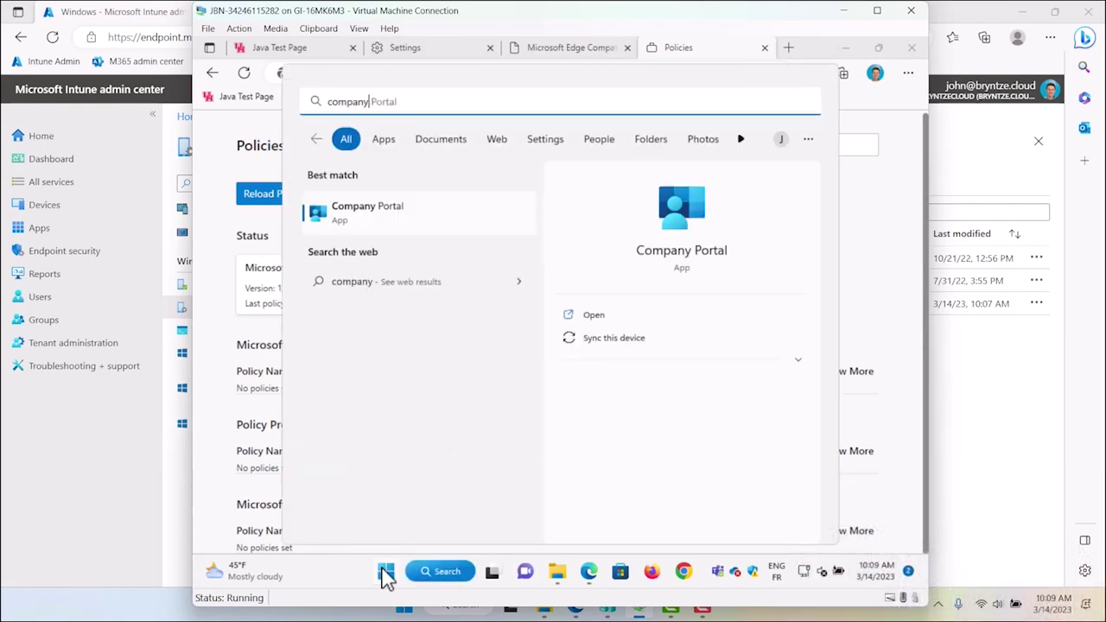
key(Return)
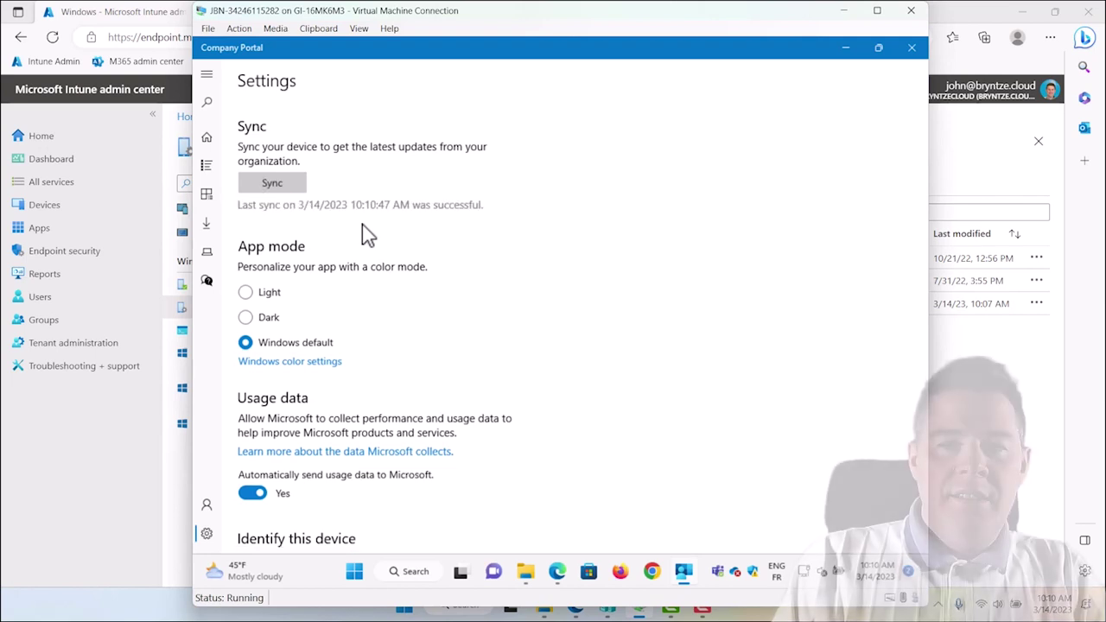
Step: Return to the Edge Policies page and examine the value of the InternetExplorerIntegrationCloudSiteList policy
click(845, 47)
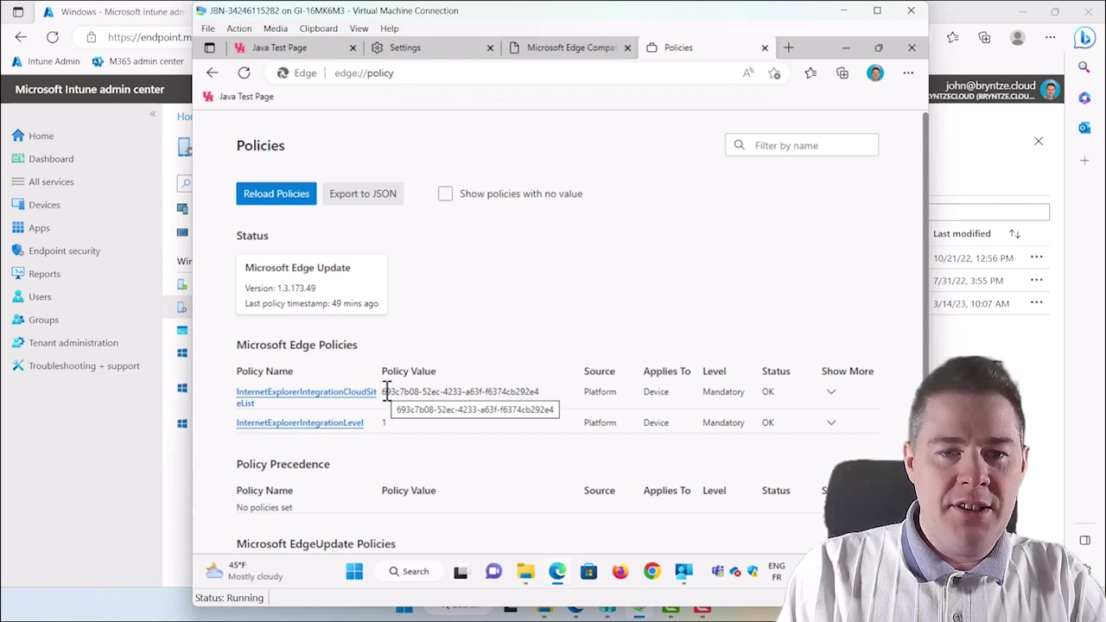
drag(383, 394, 481, 394)
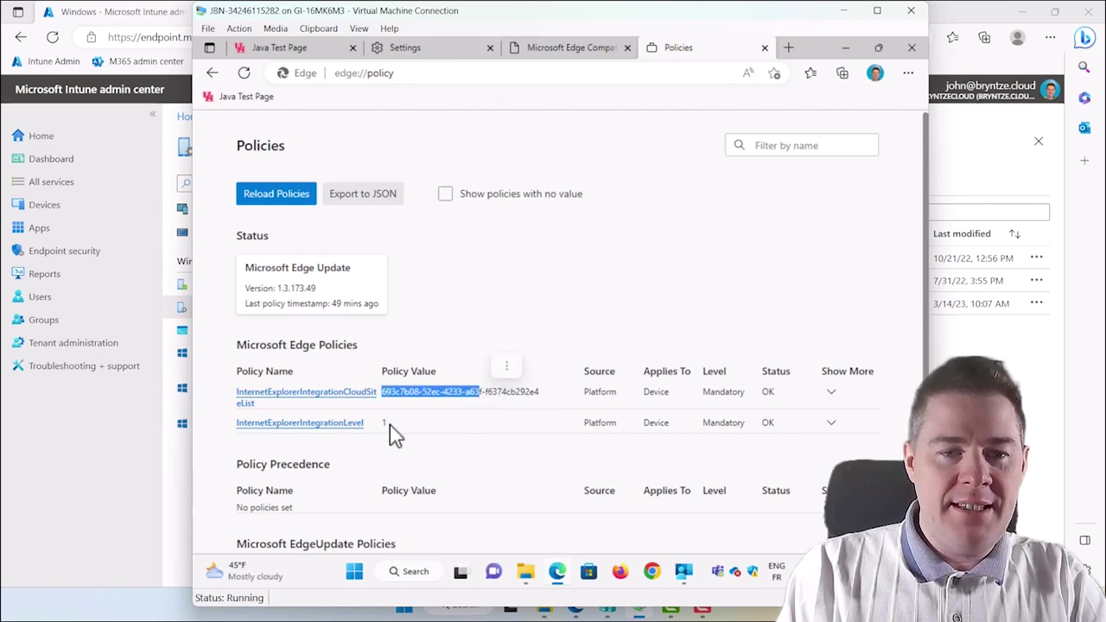
Step: Reload the Microsoft Edge Compatibility page, force an update of the enterprise site list and check its version number
click(307, 434)
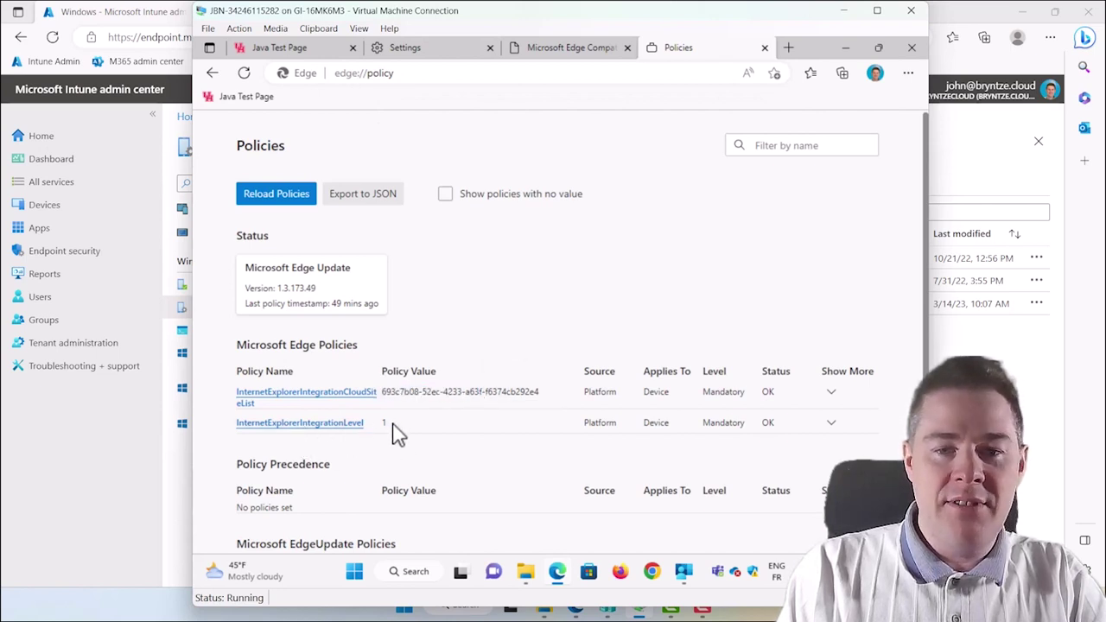
click(558, 52)
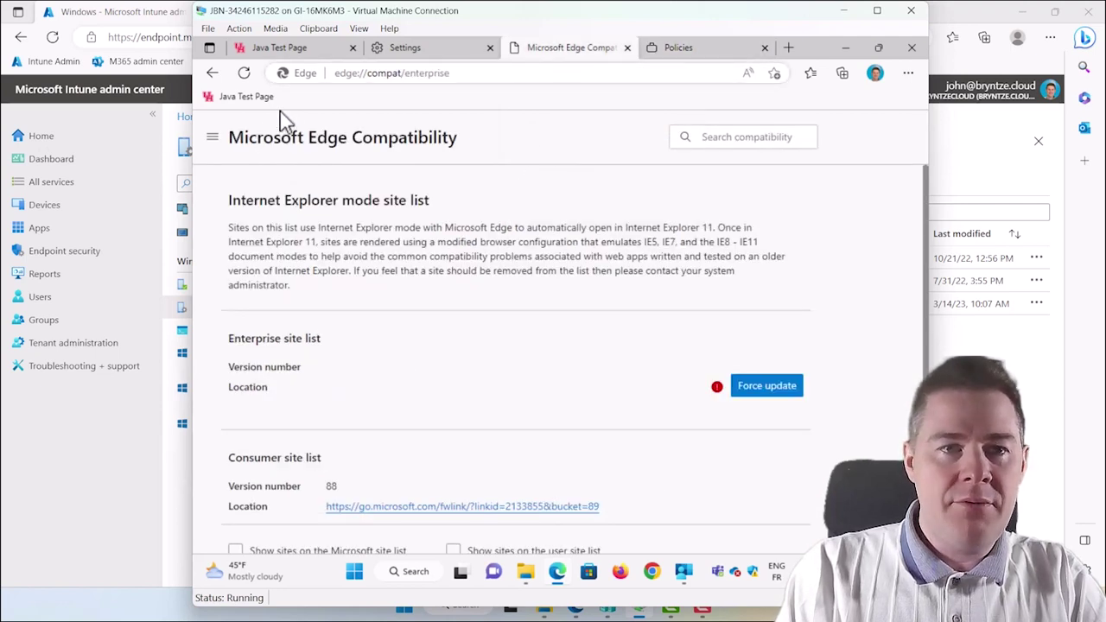
click(244, 75)
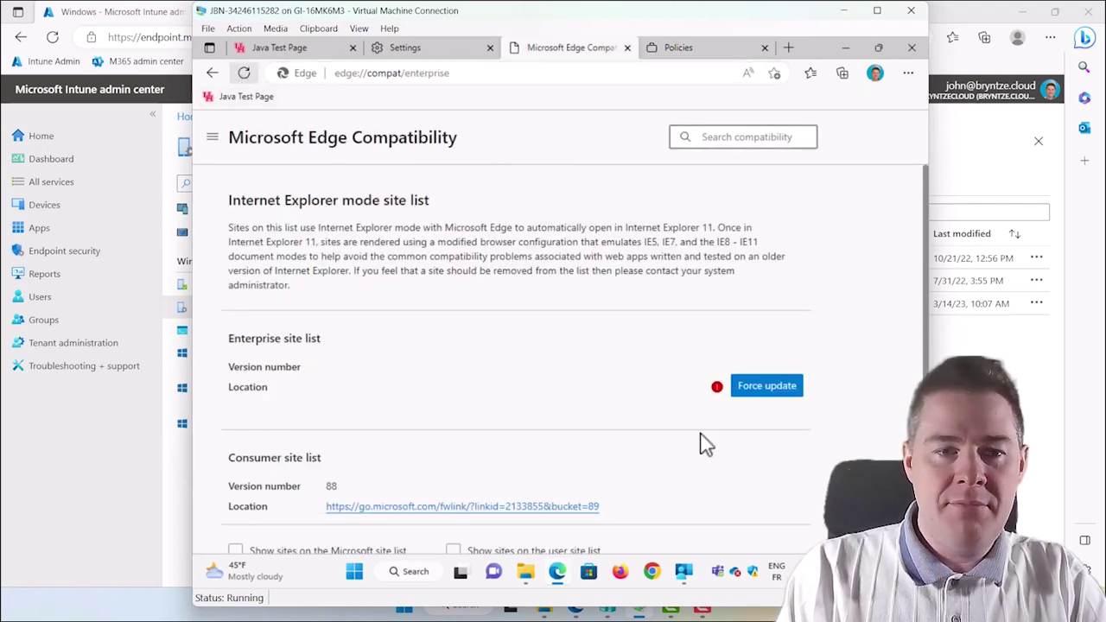
click(765, 391)
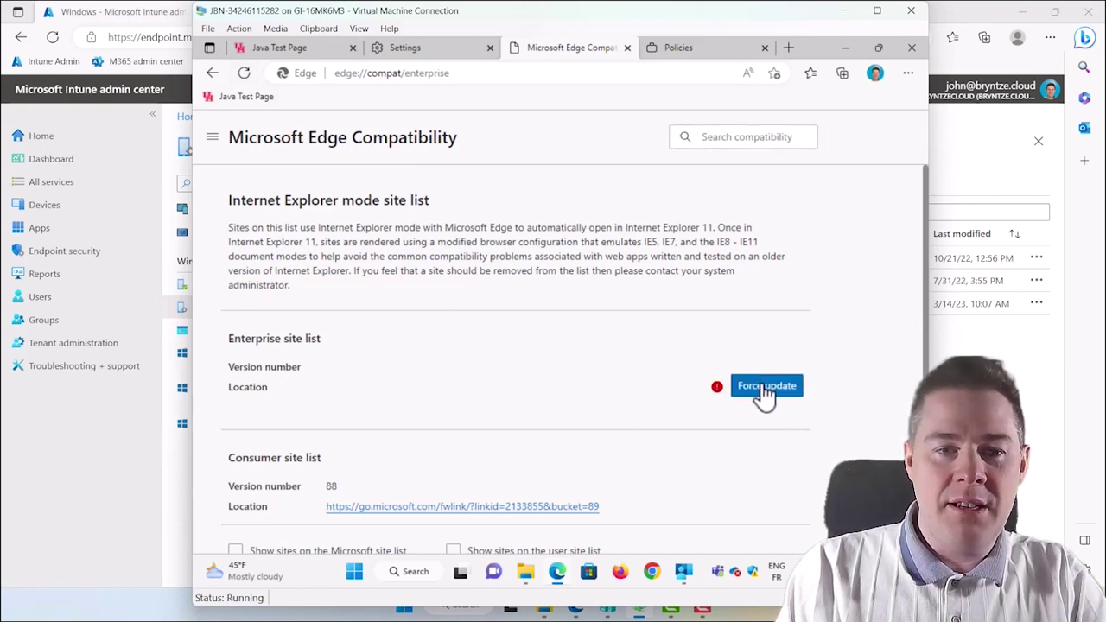
click(761, 396)
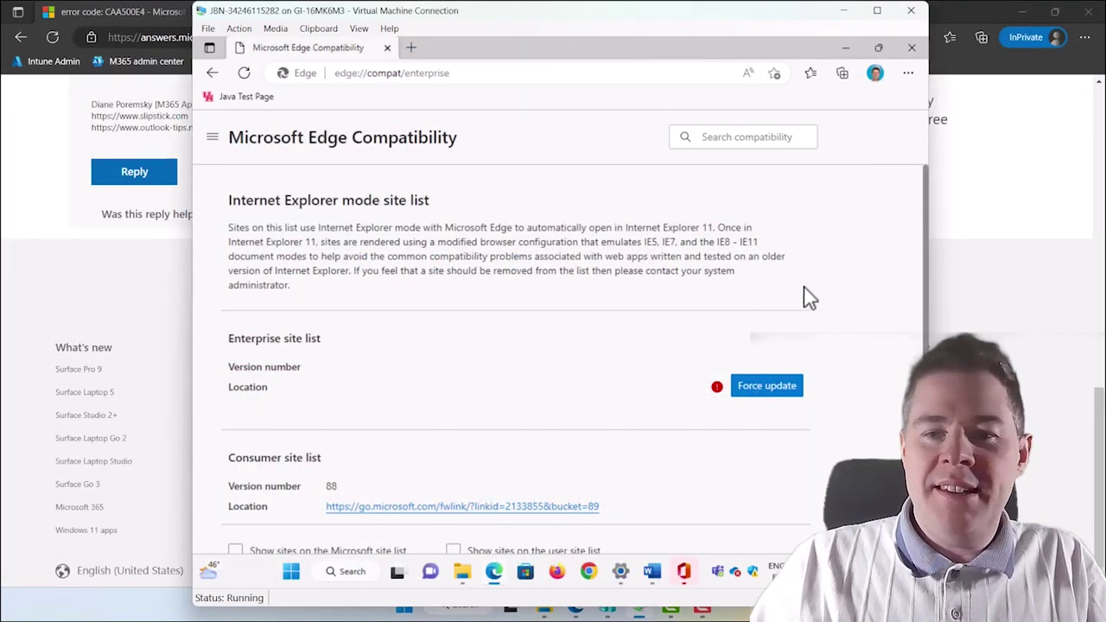
click(768, 390)
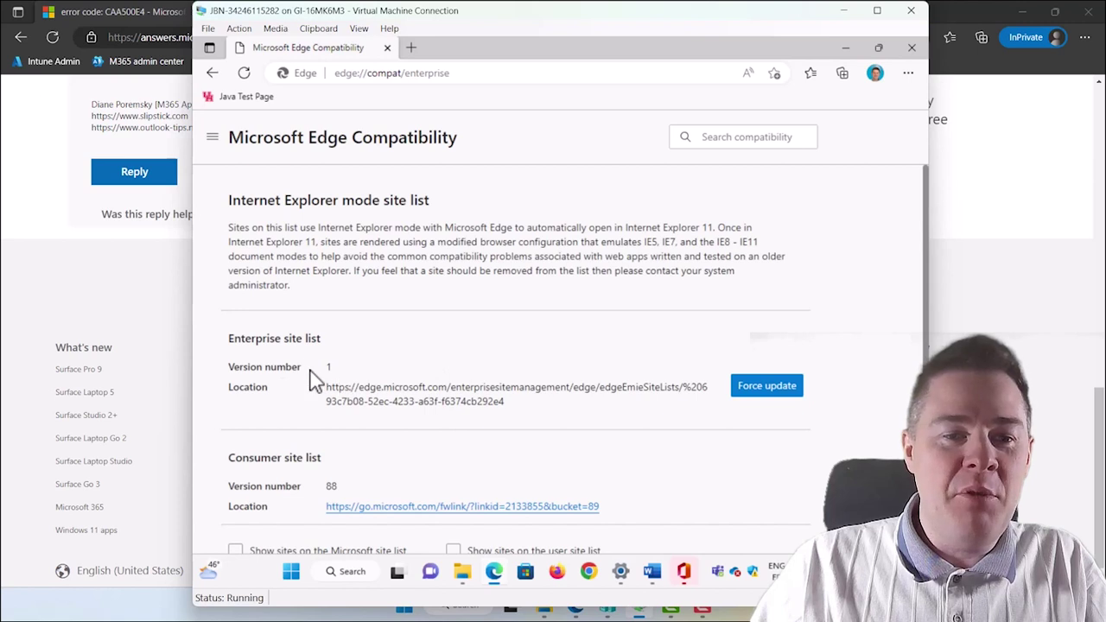
double_click(334, 368)
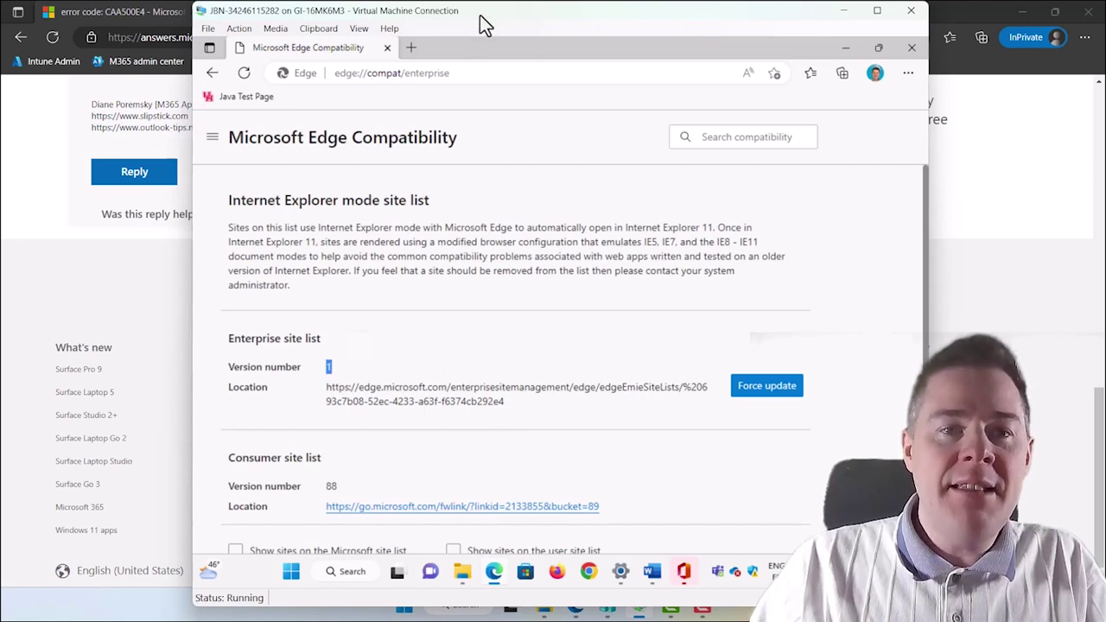
click(411, 48)
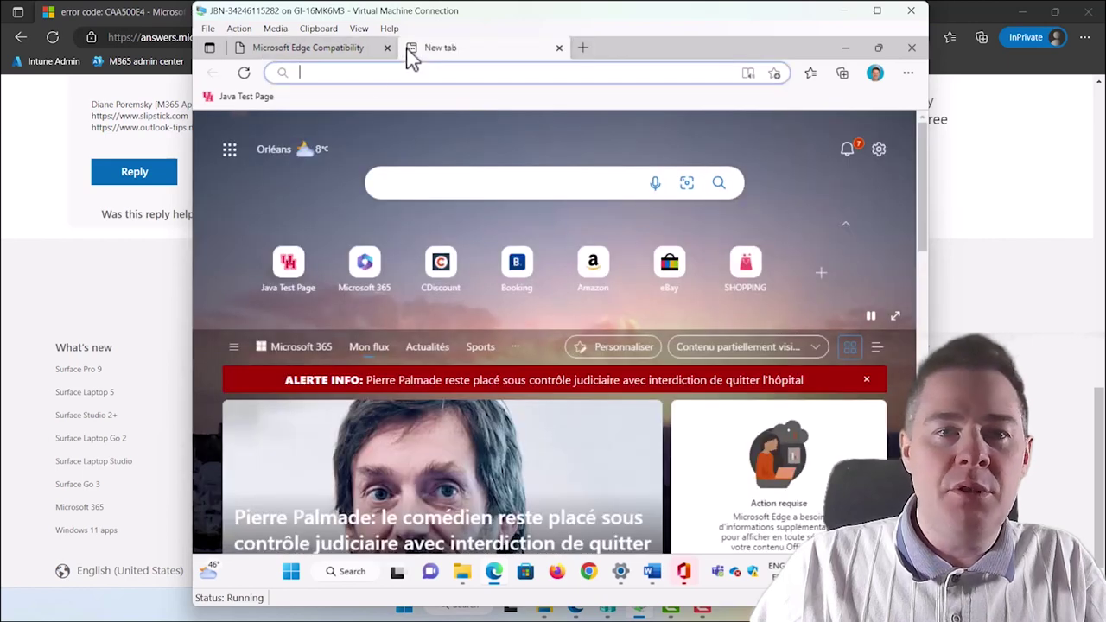
text(www.b)
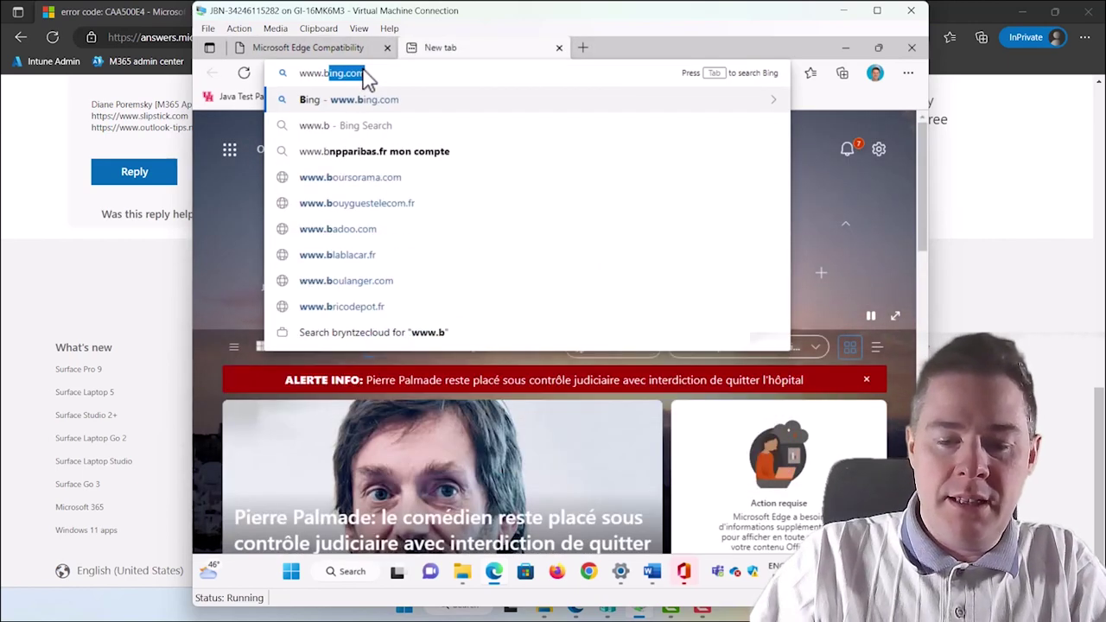
text(ing.com)
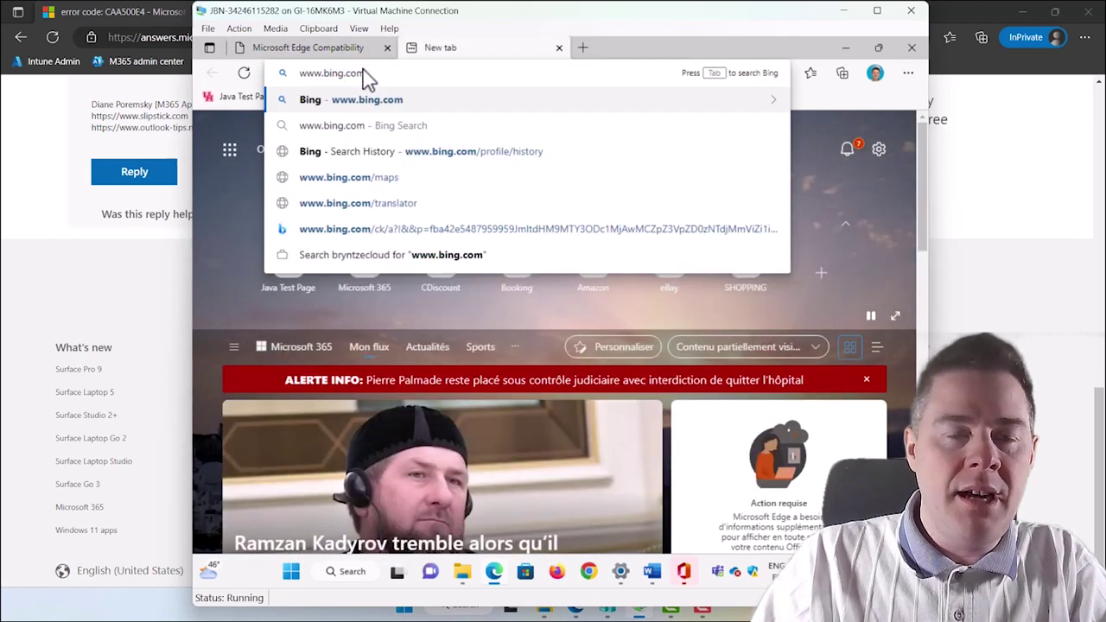
key(Return)
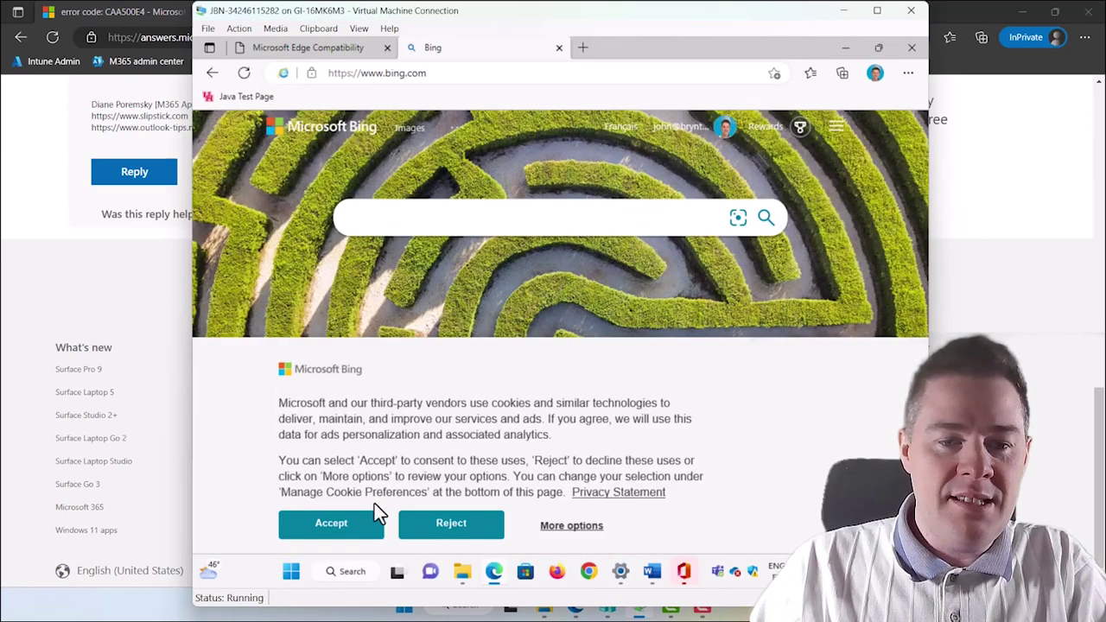
click(332, 523)
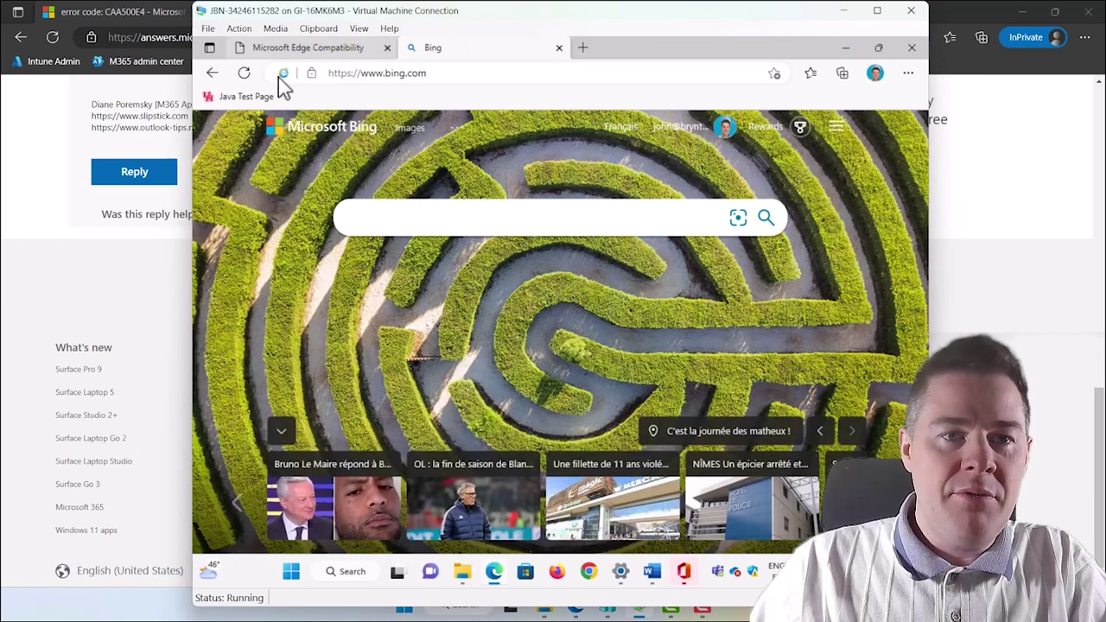
Step: Open the Java Test Page favorite in the same tab and acknowledge the Internet Explorer notice about Java
click(247, 97)
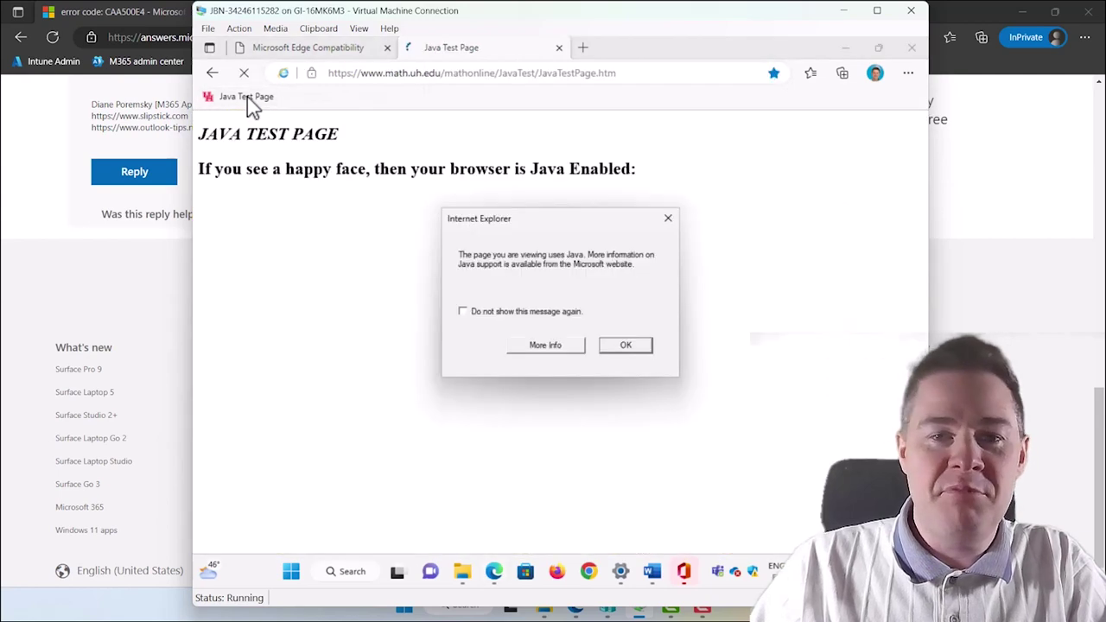
click(626, 346)
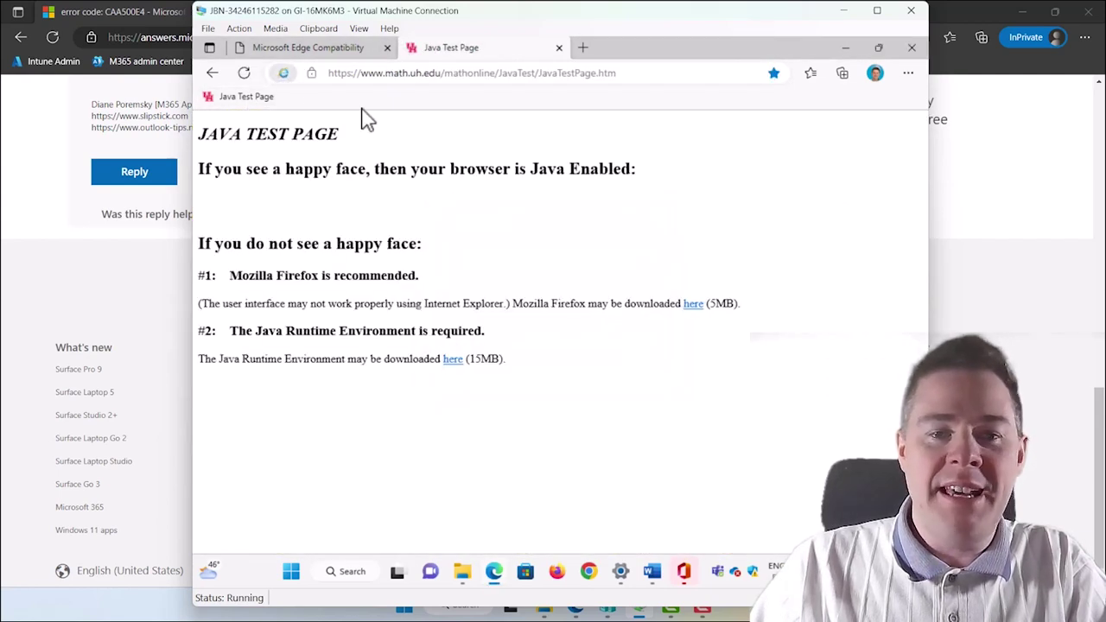